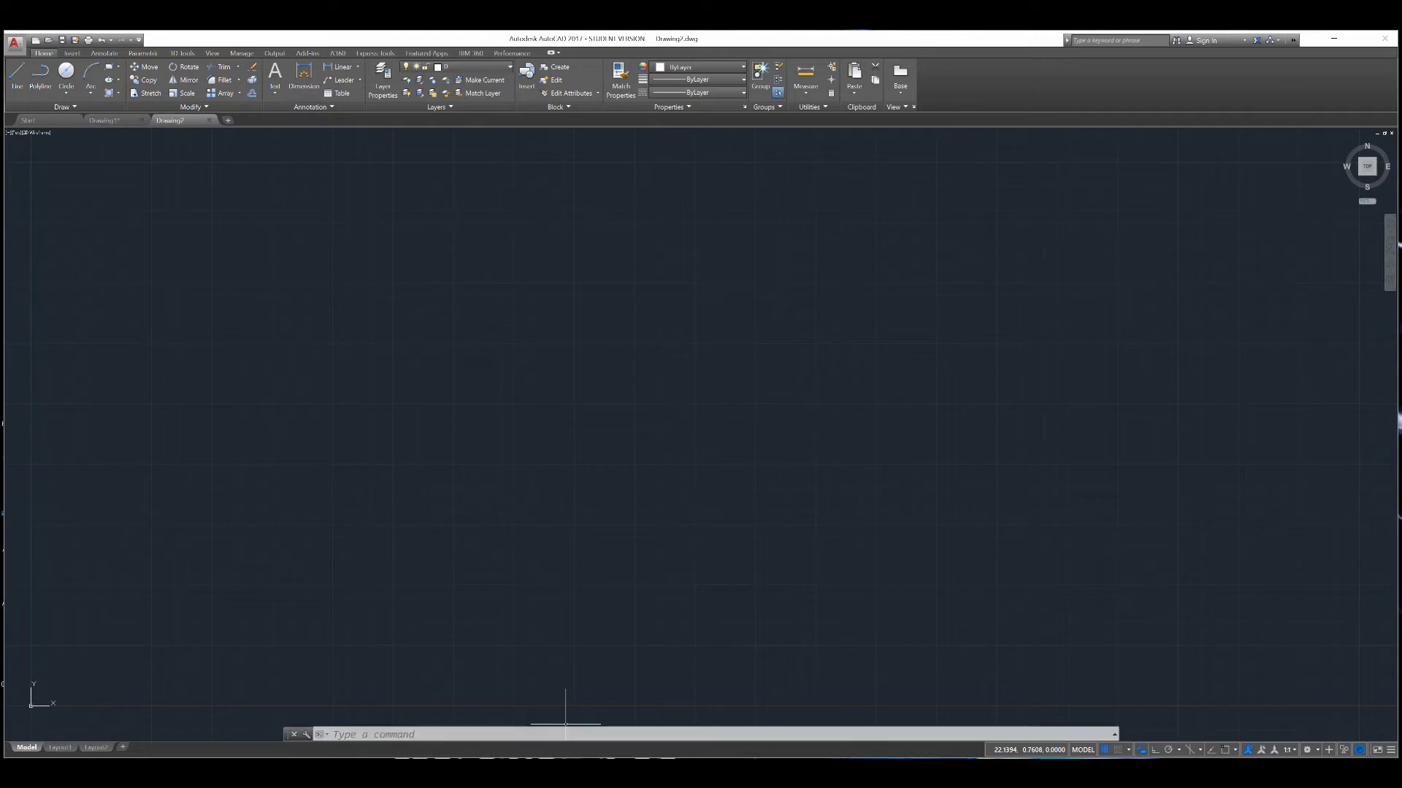
Change the snap and grid spacing in the drafting settings and turn snap mode on
right_click(1118, 752)
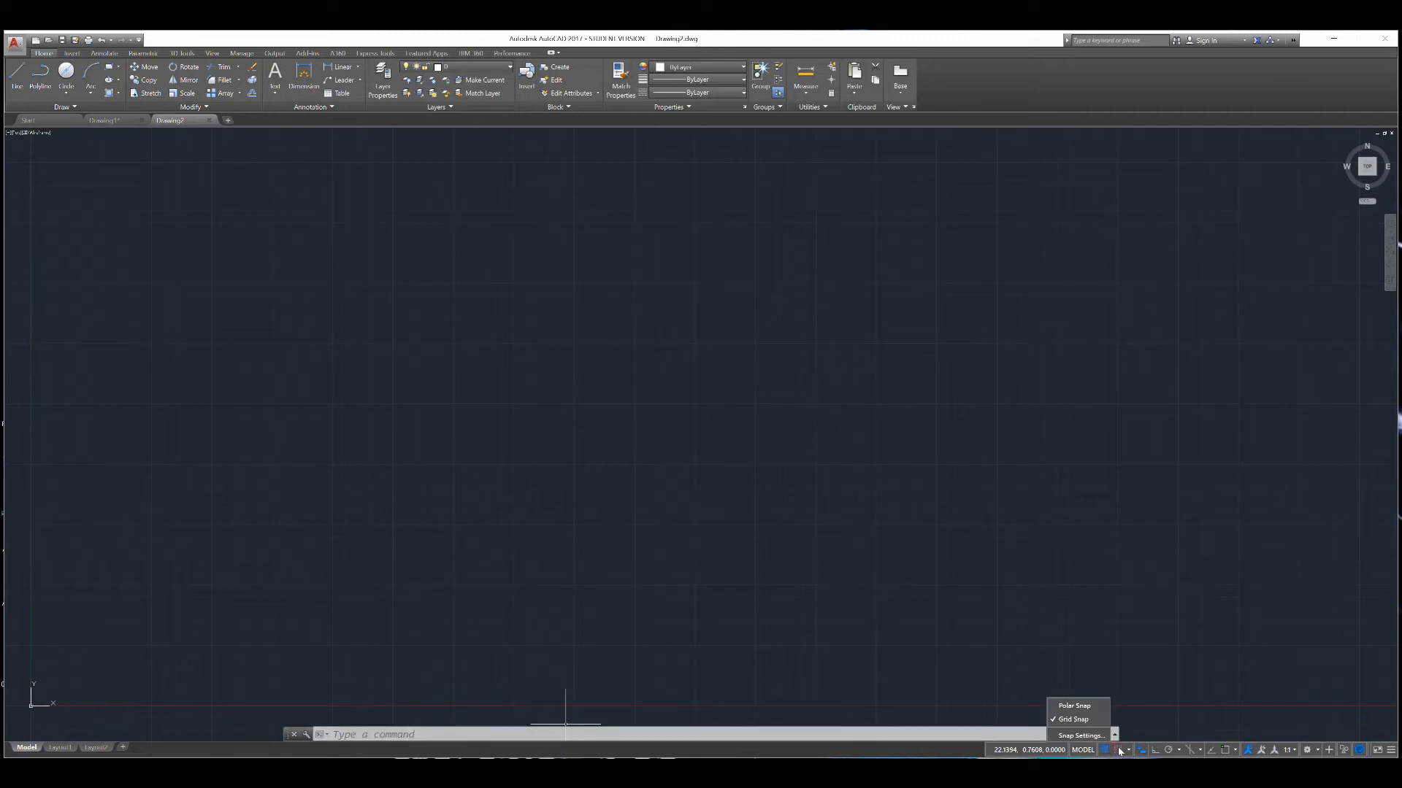
click(1092, 736)
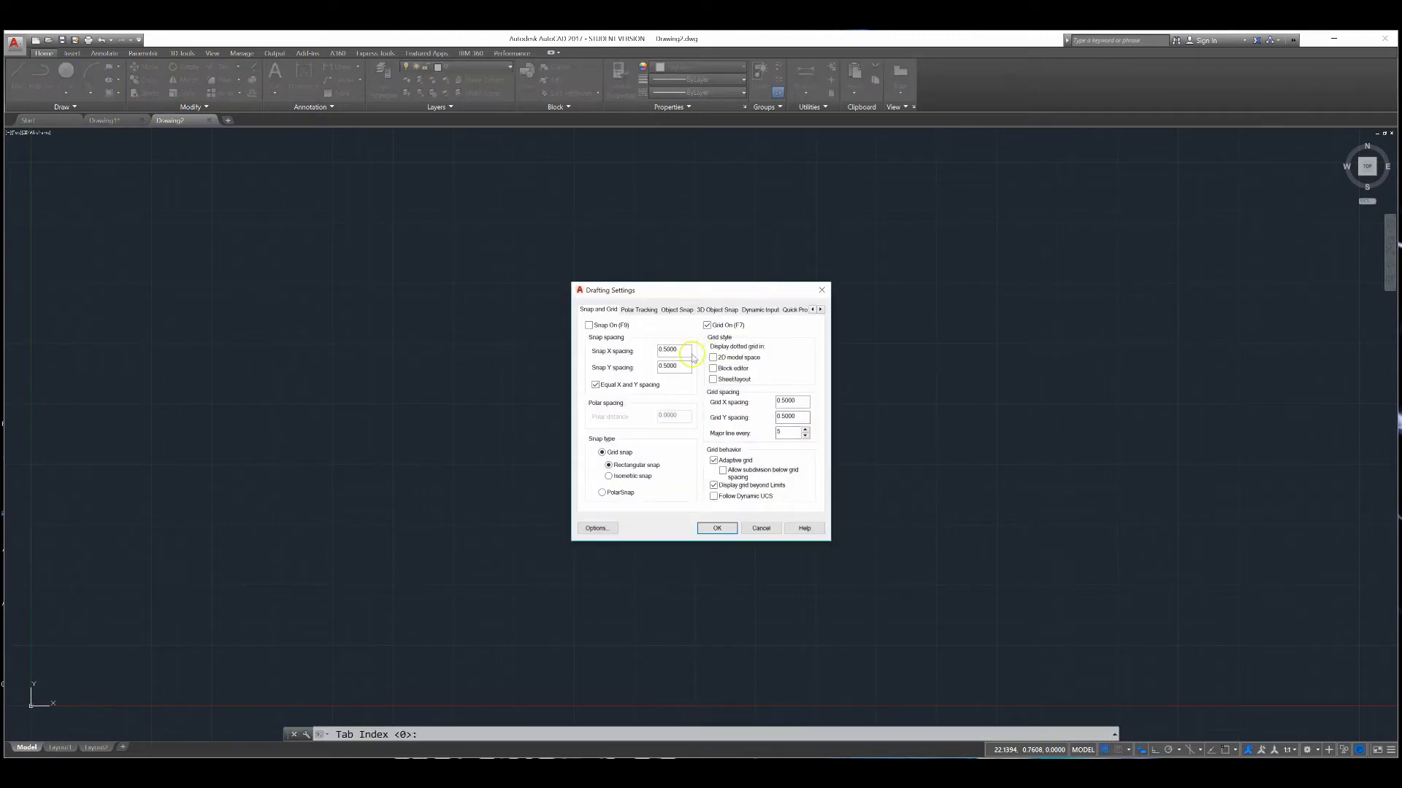
double_click(690, 351)
text(0.)
double_click(792, 401)
key(Return)
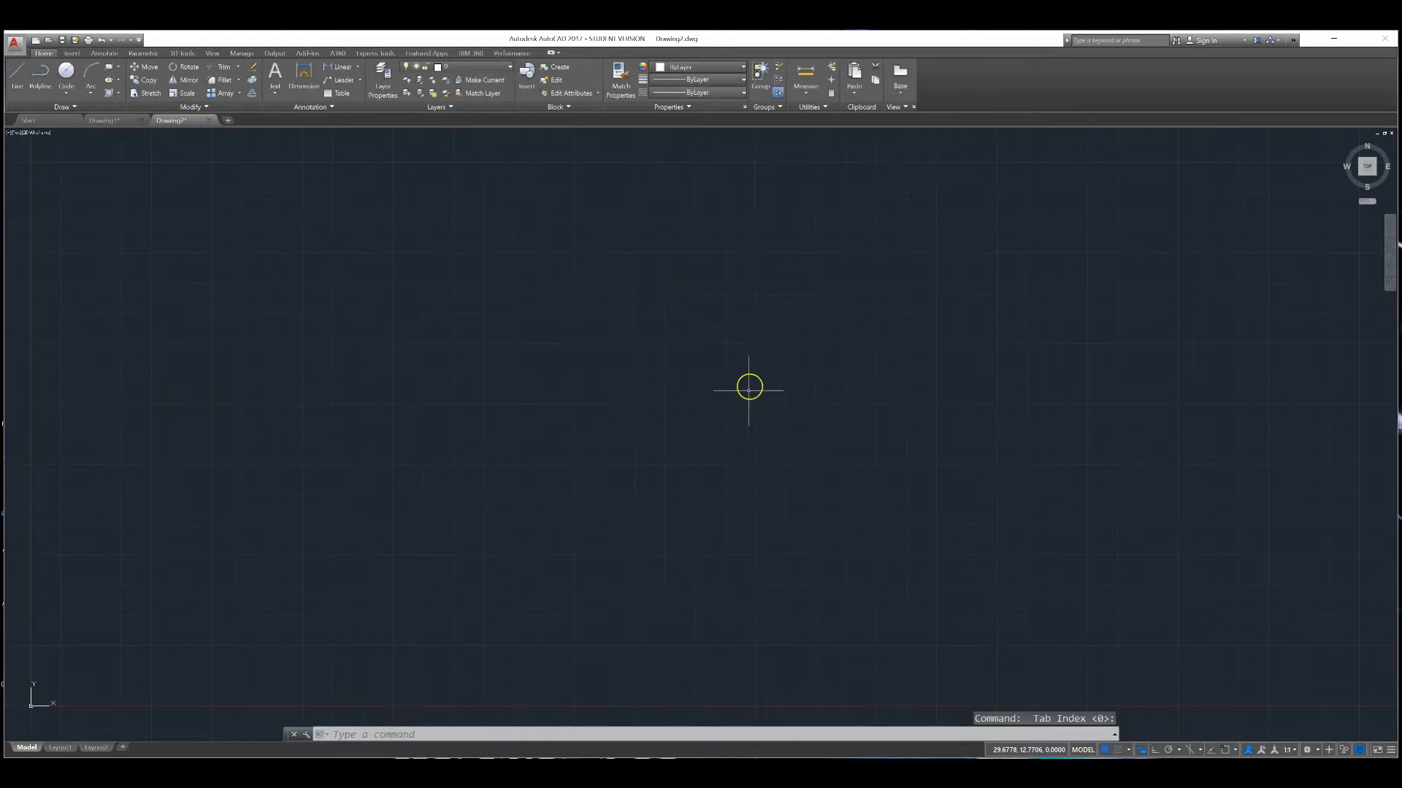
click(1116, 751)
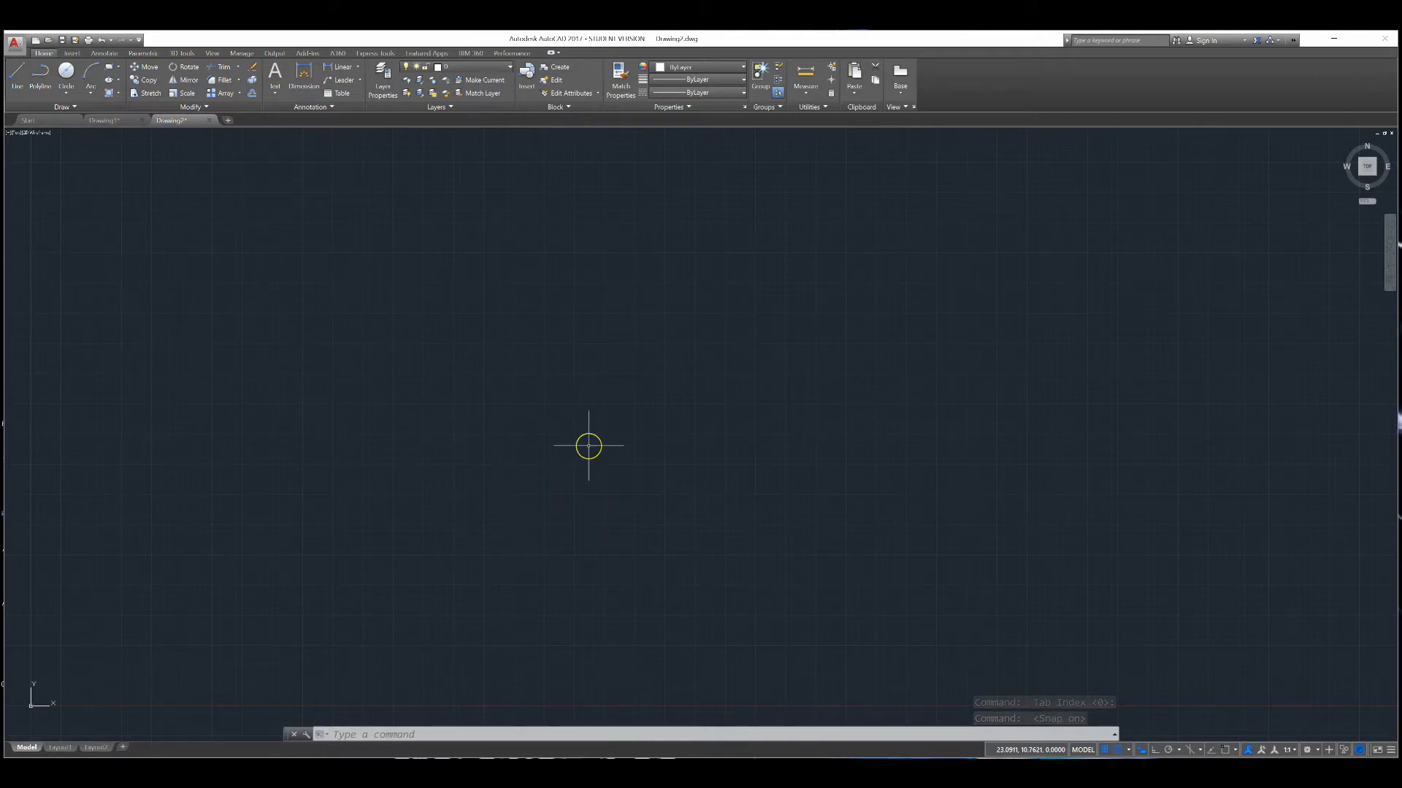
Set the global linetype scale factor (LTSCALE) to .5
text(TS)
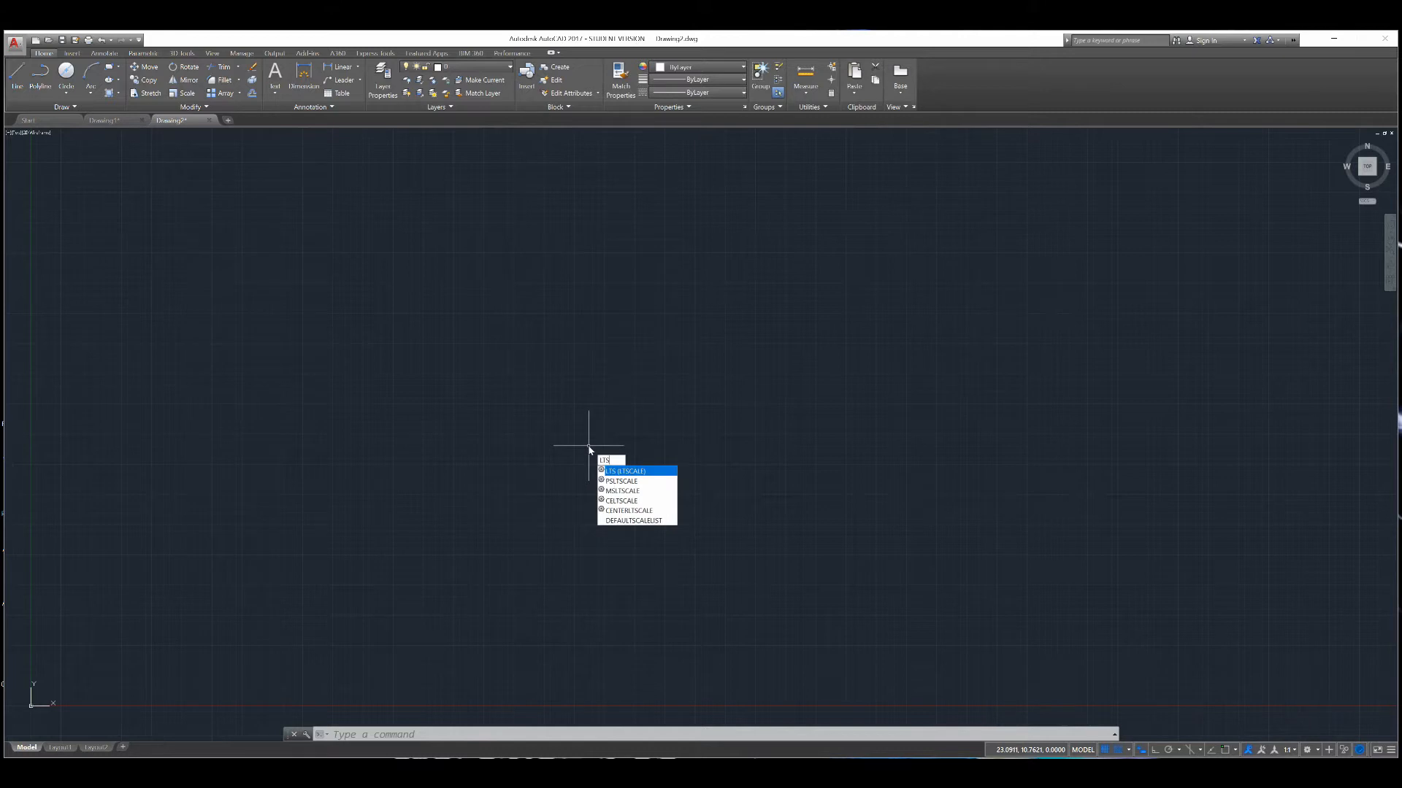
key(Return)
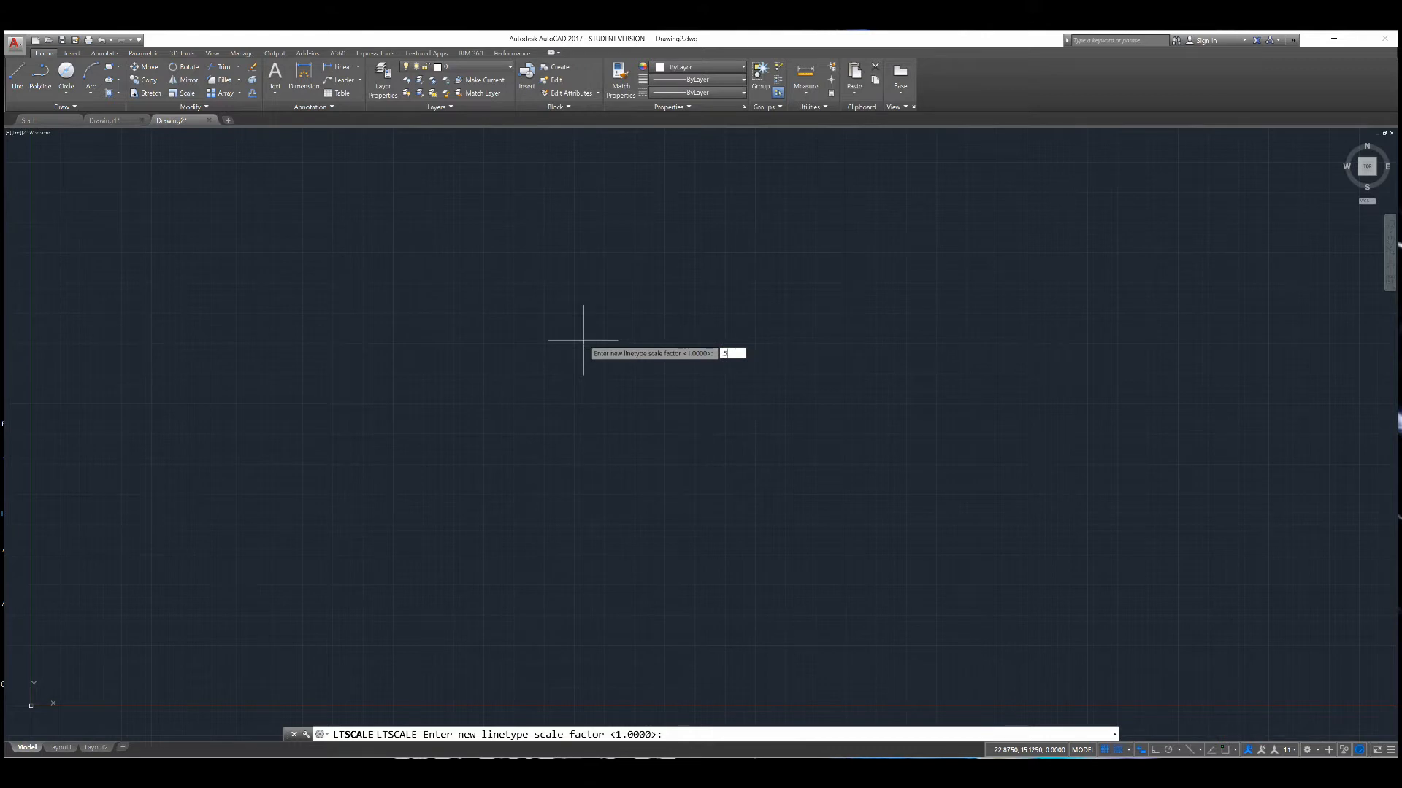
key(Return)
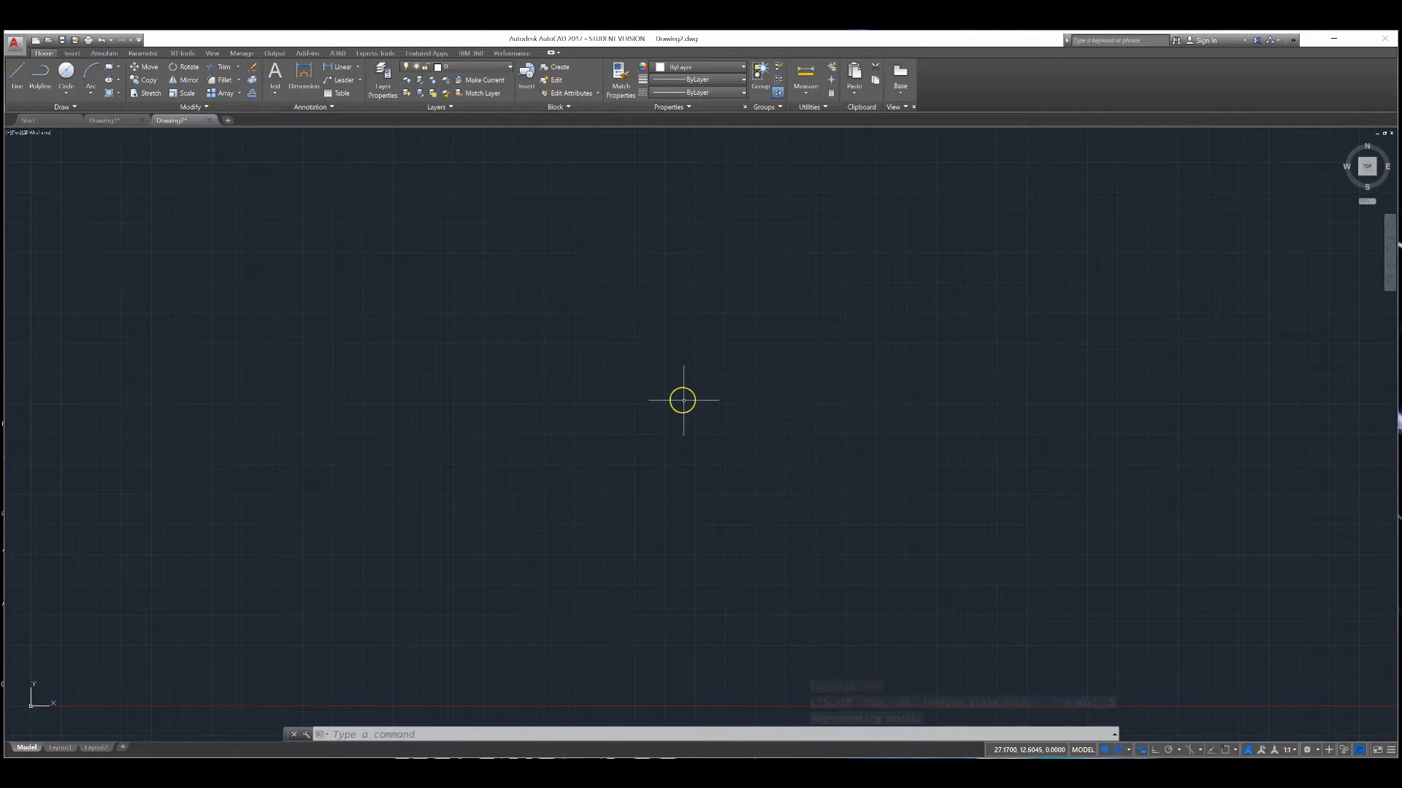
Create three new layers, Layer1, Layer2 and Layer3, in the layer properties
click(390, 77)
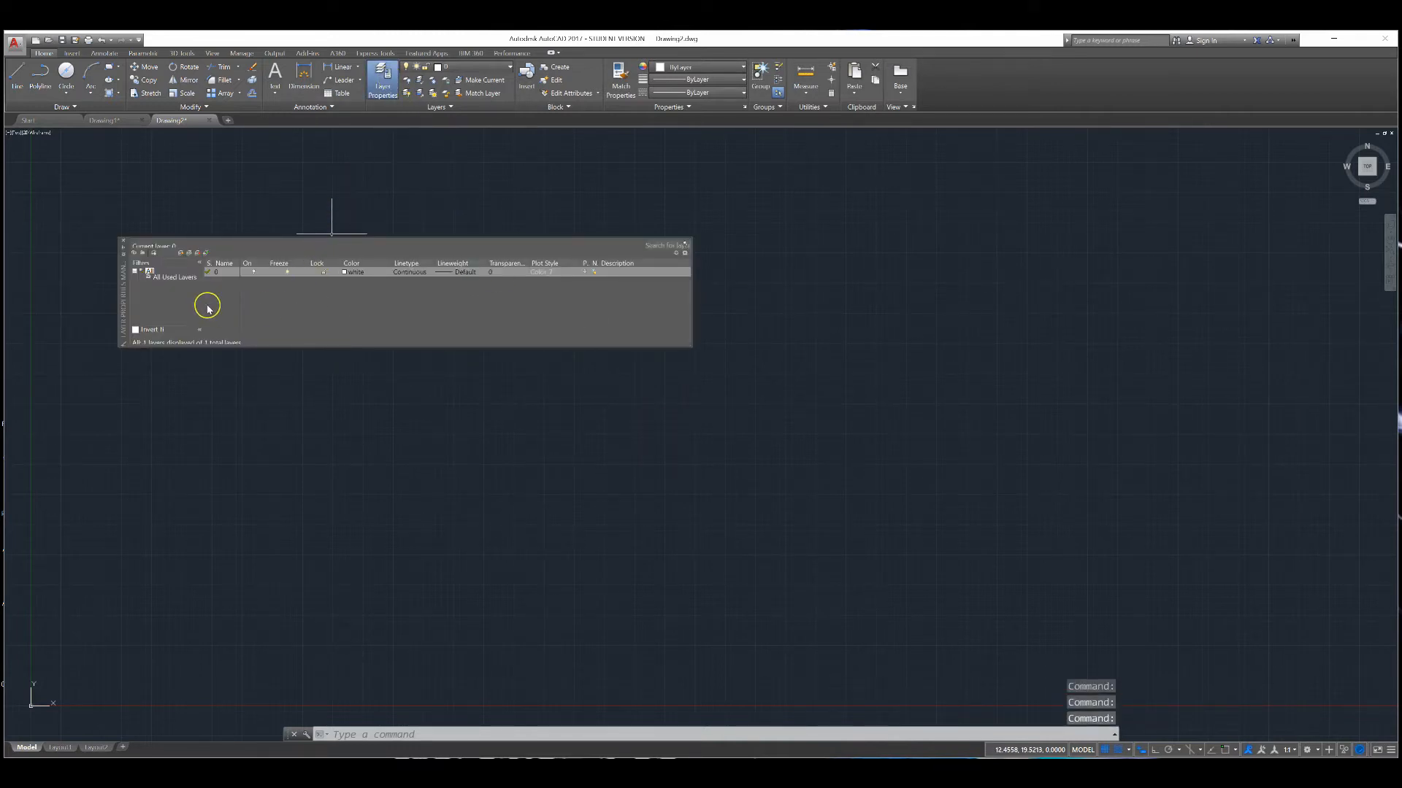
click(183, 255)
click(184, 255)
click(183, 255)
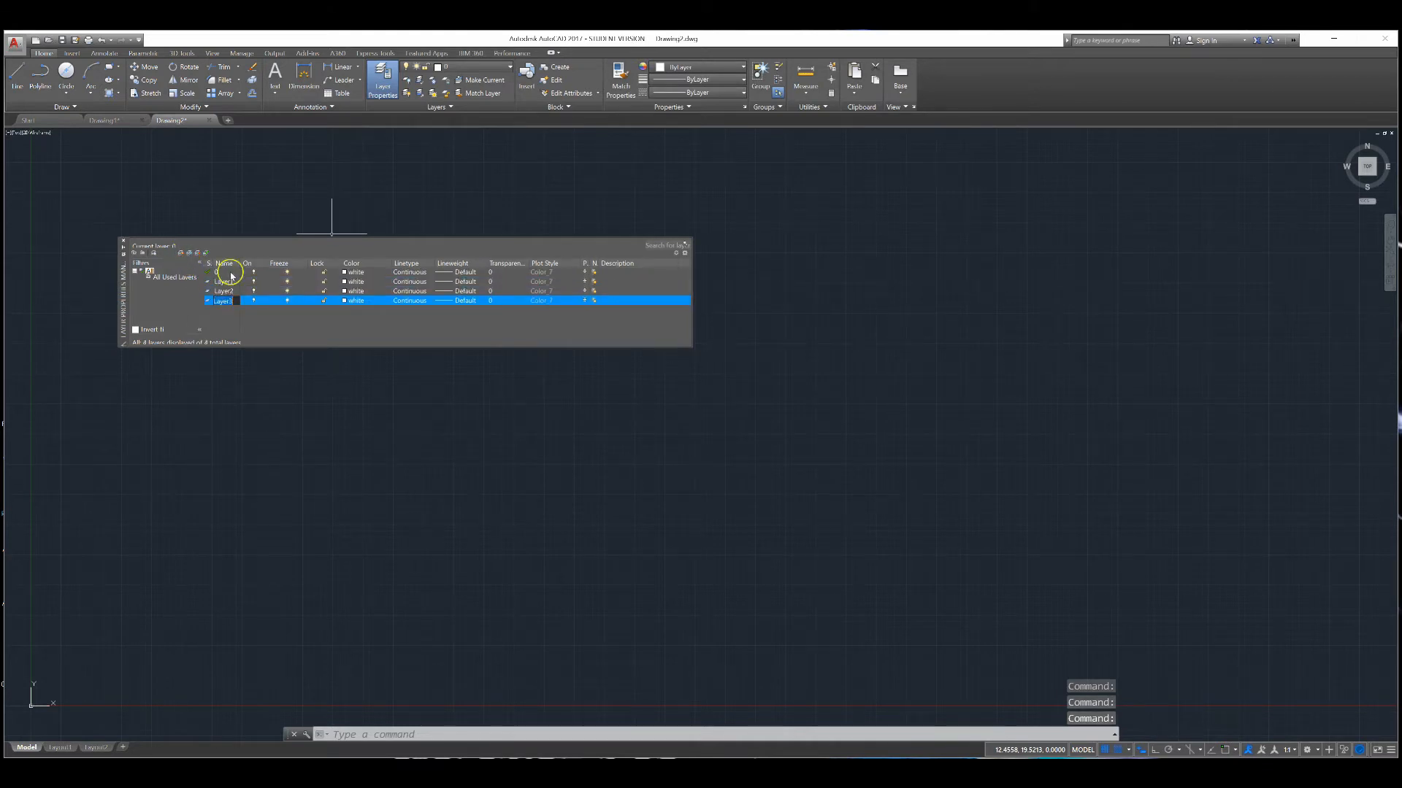
Set the layer colors to red for Layer1, yellow for Layer2 and green for Layer3
click(349, 283)
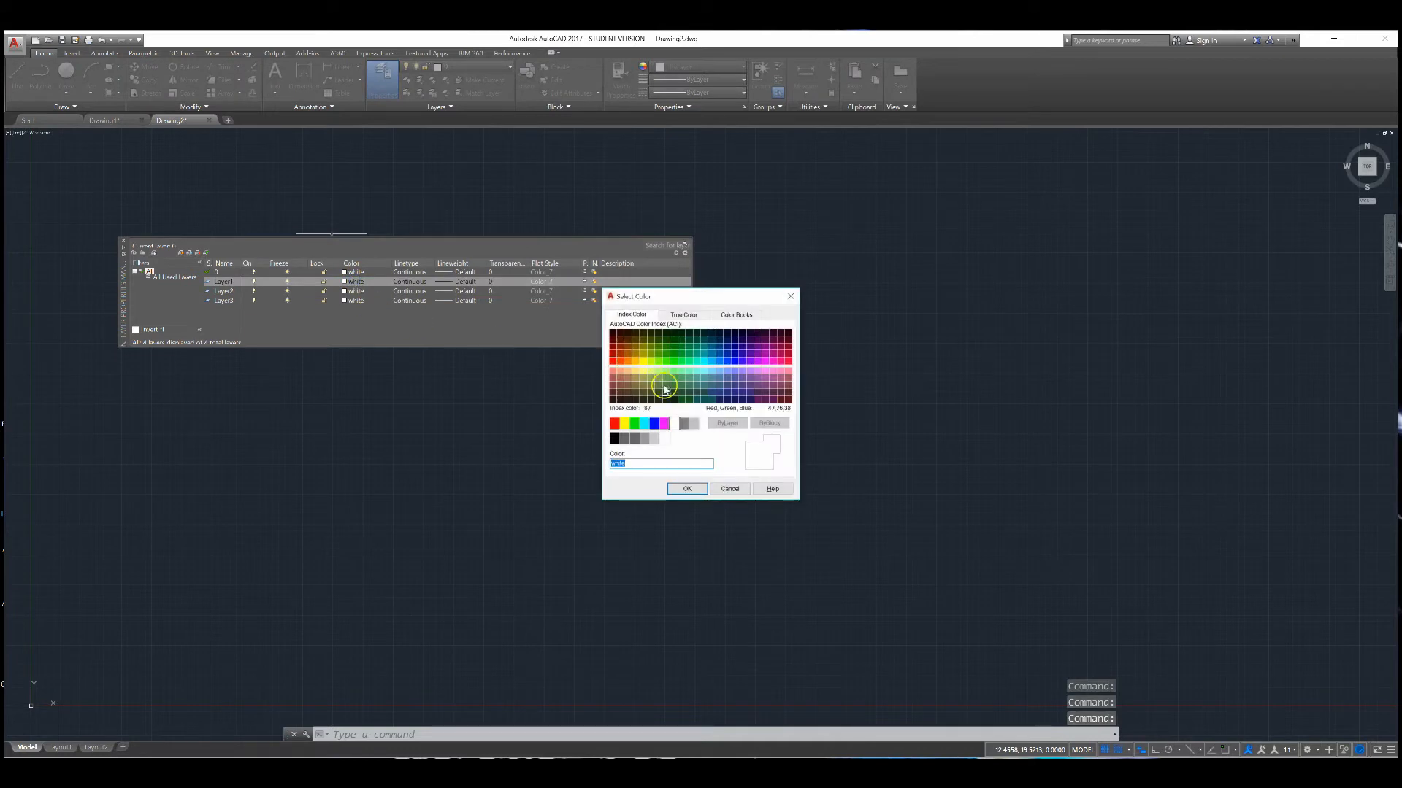
click(615, 424)
click(686, 488)
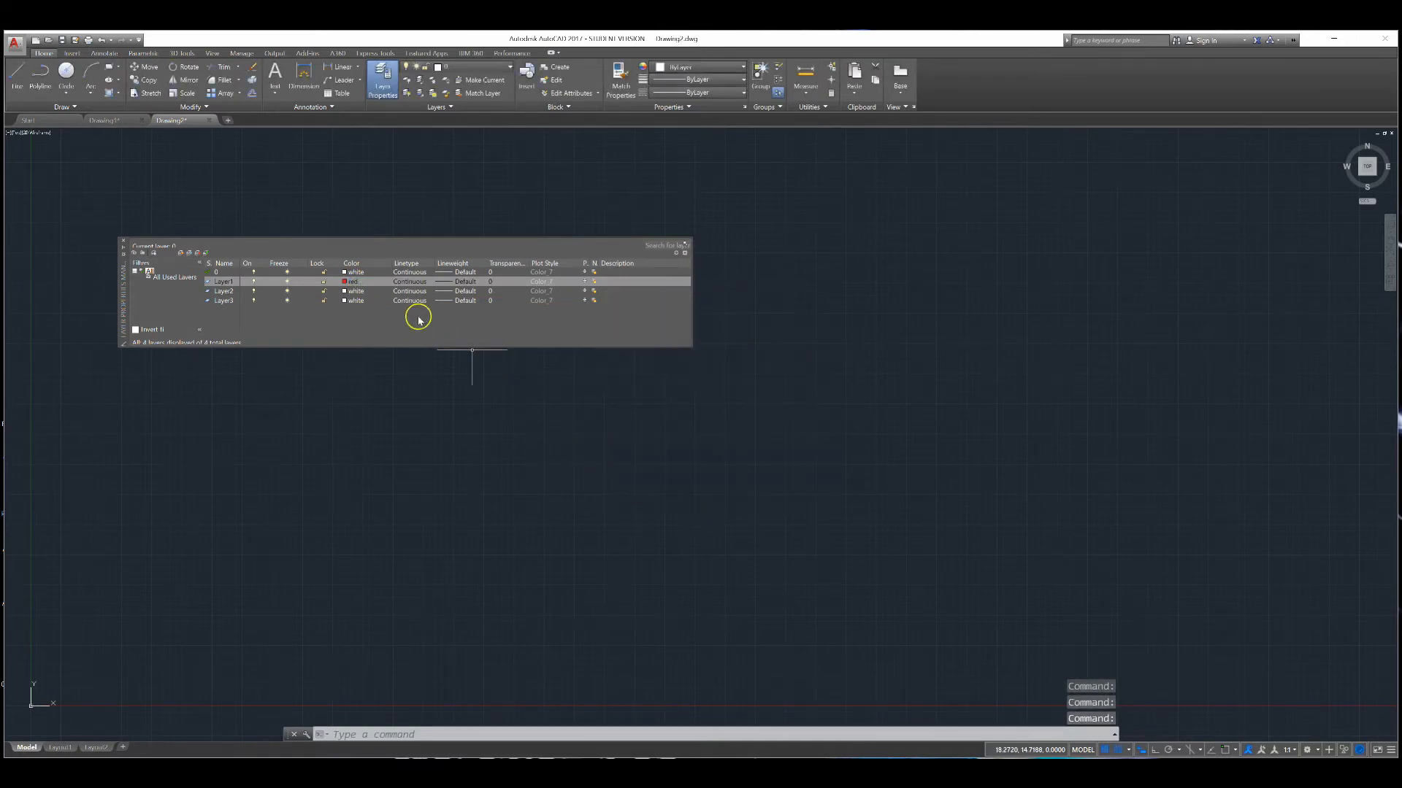
click(355, 290)
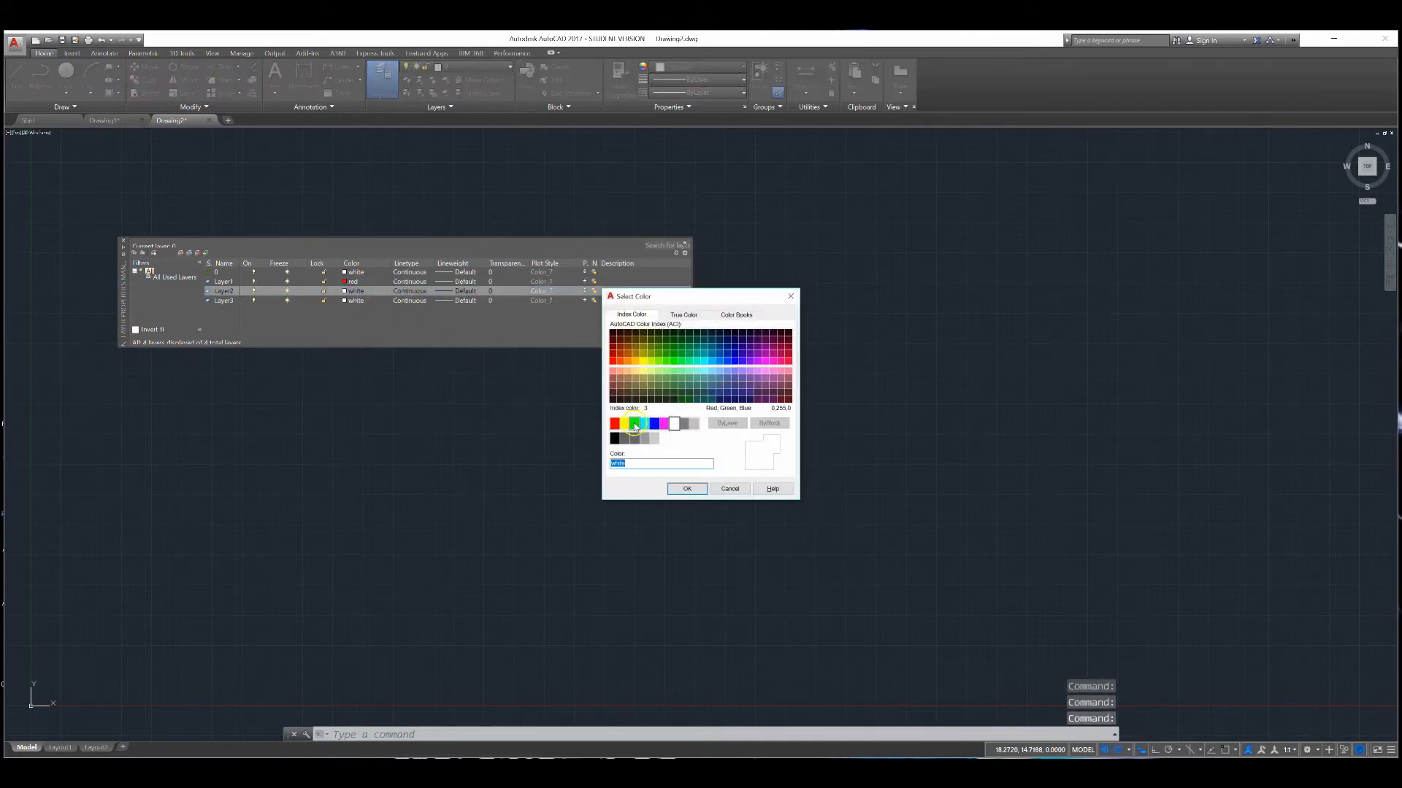
click(625, 425)
click(686, 489)
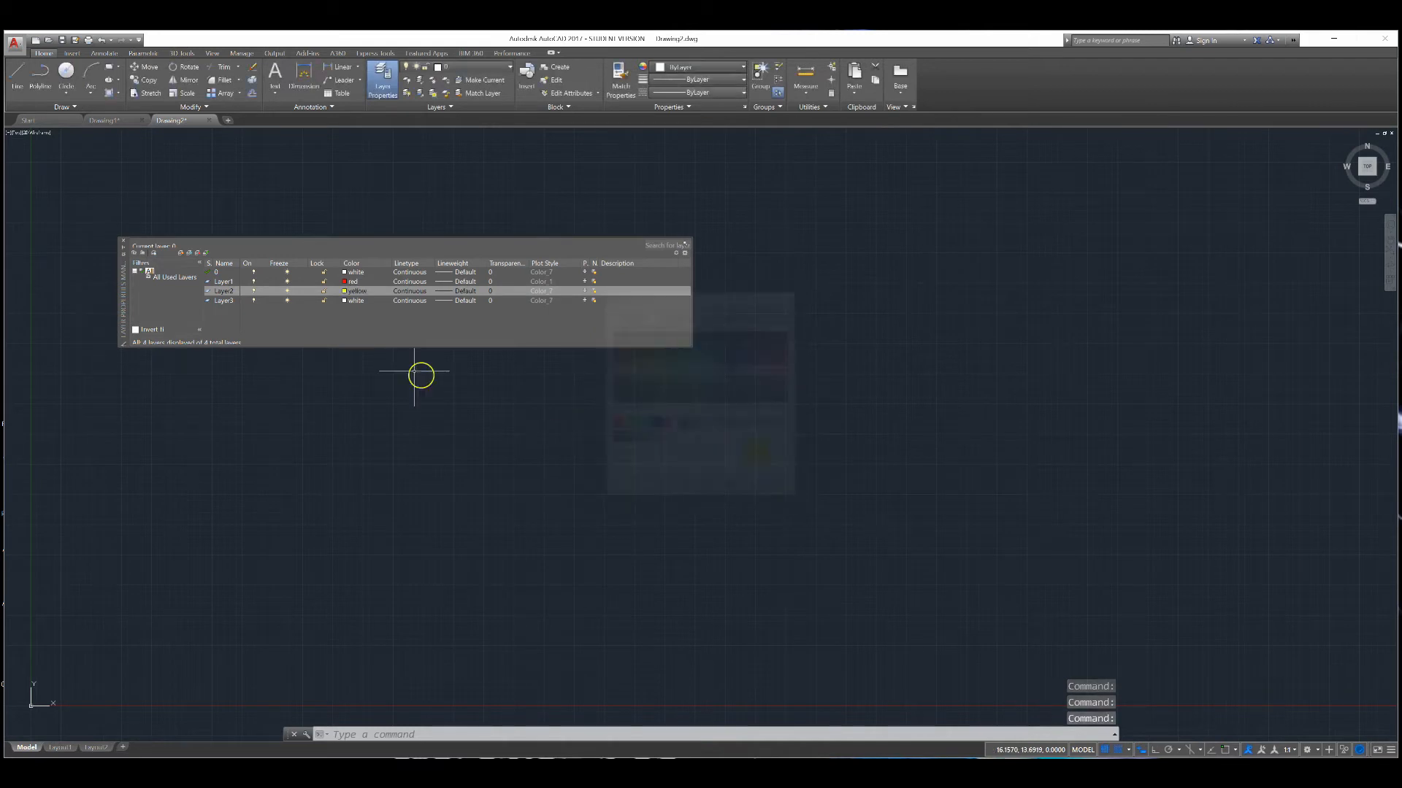
click(355, 300)
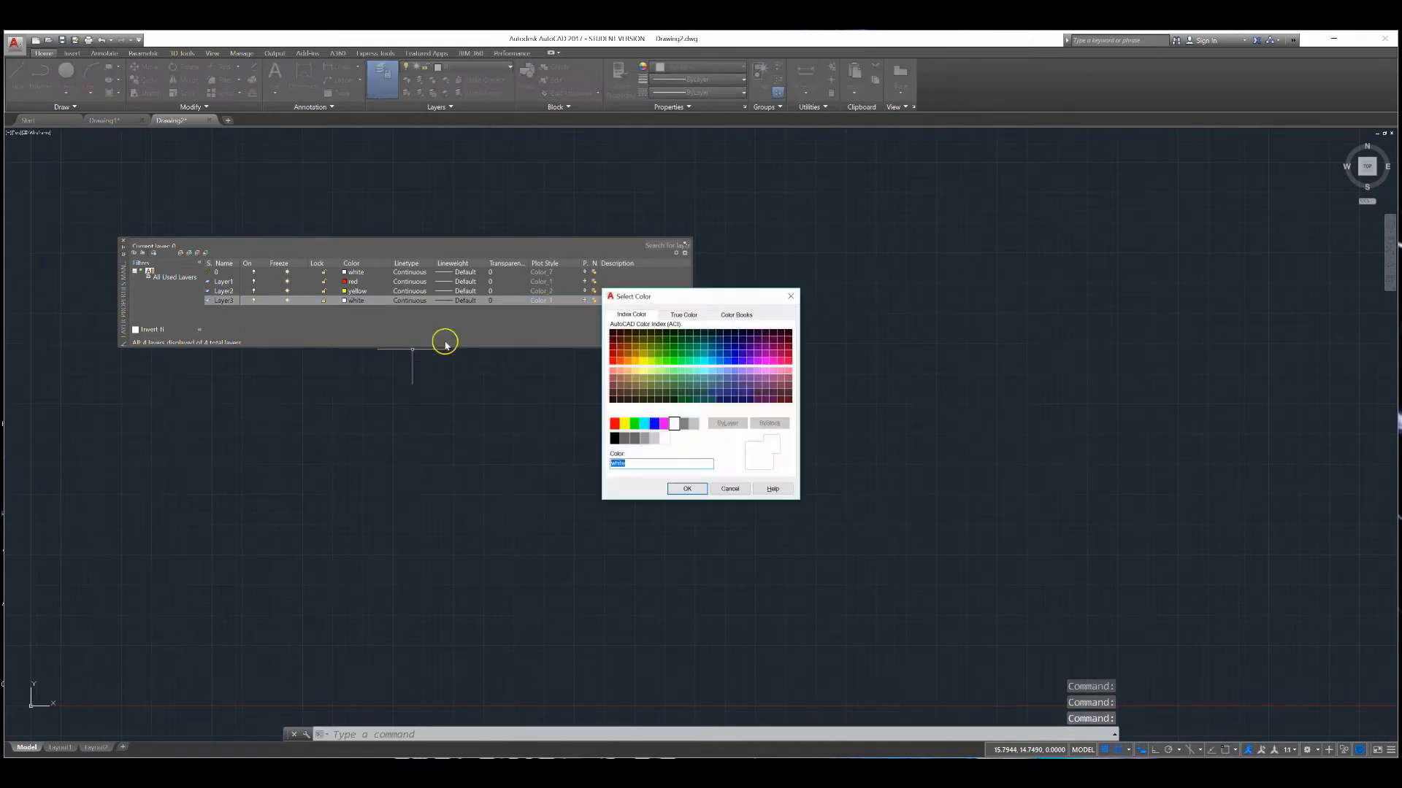
click(634, 424)
click(686, 488)
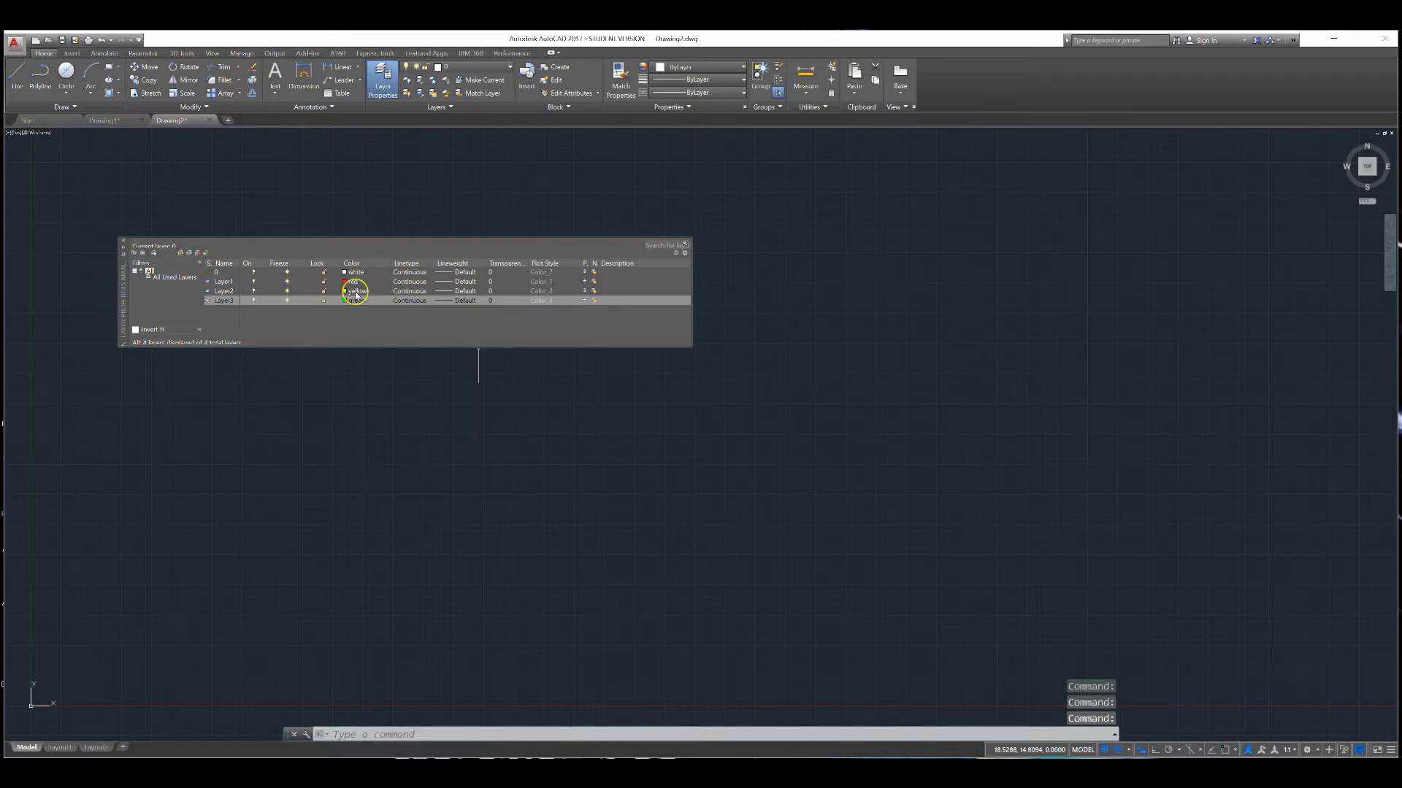
Load the HIDDEN linetype and assign it to Layer2
click(410, 292)
click(723, 460)
scroll(727, 417, down, 3)
click(728, 417)
scroll(716, 418, down, 6)
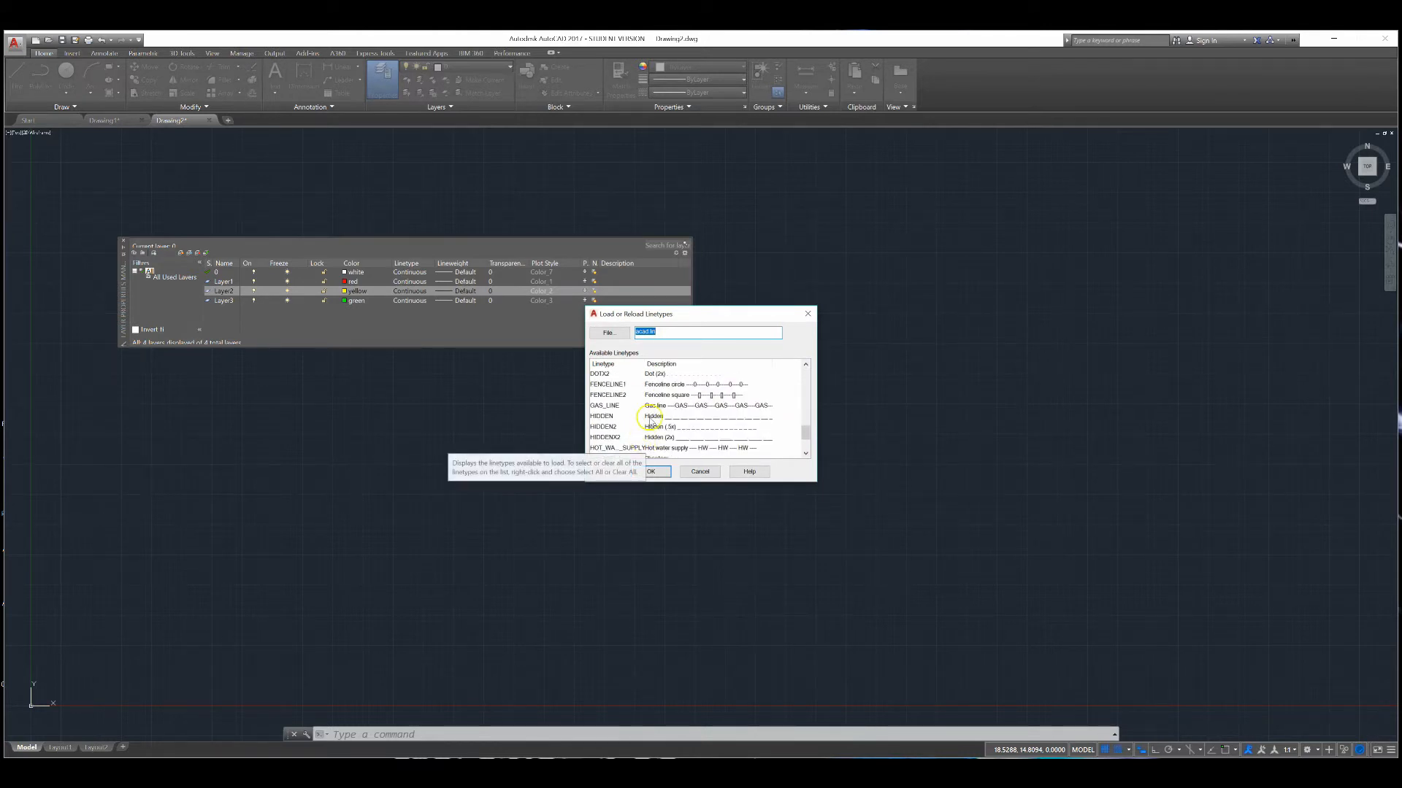
click(650, 418)
click(652, 471)
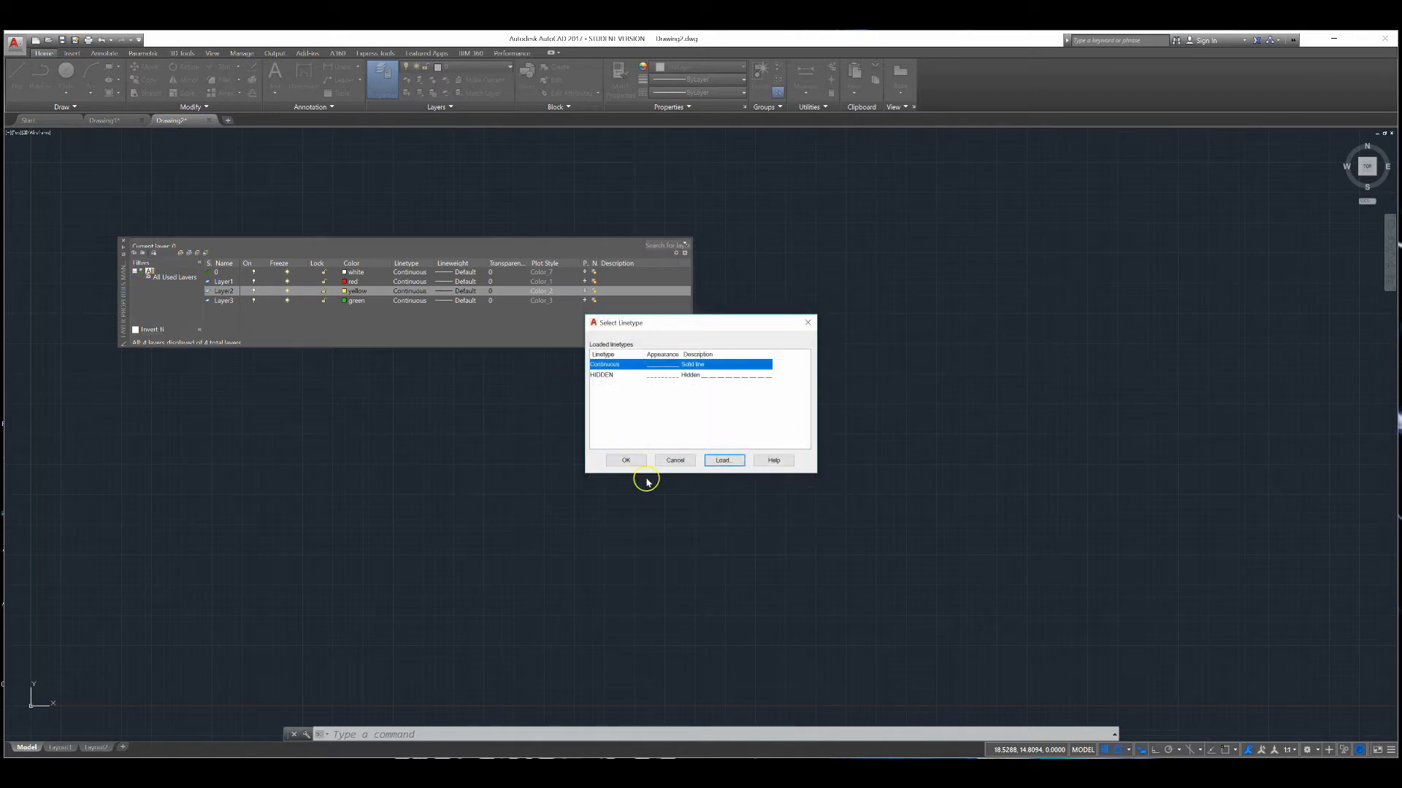
click(620, 375)
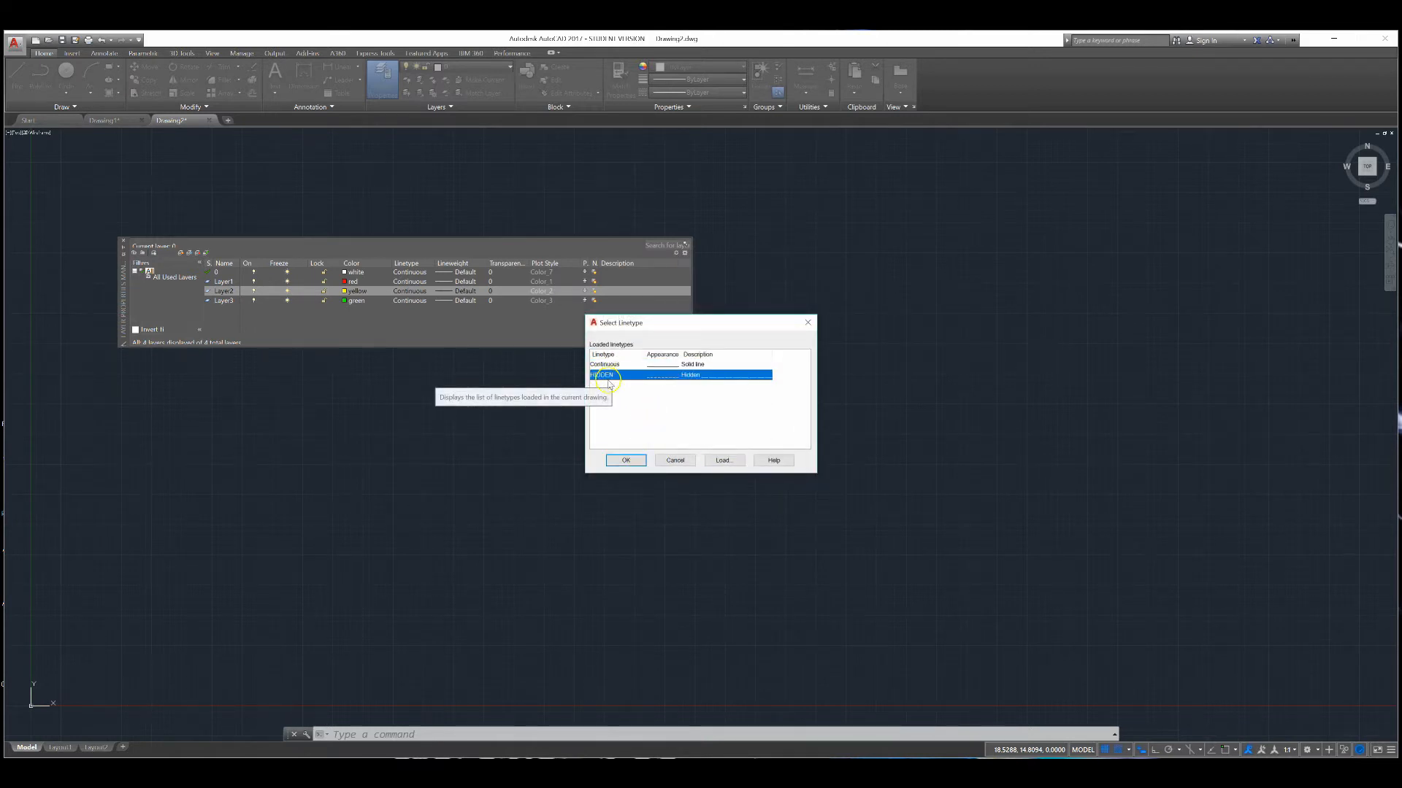
click(626, 460)
Load the CENTER linetype, assign it to Layer3 and close the layer properties
click(422, 302)
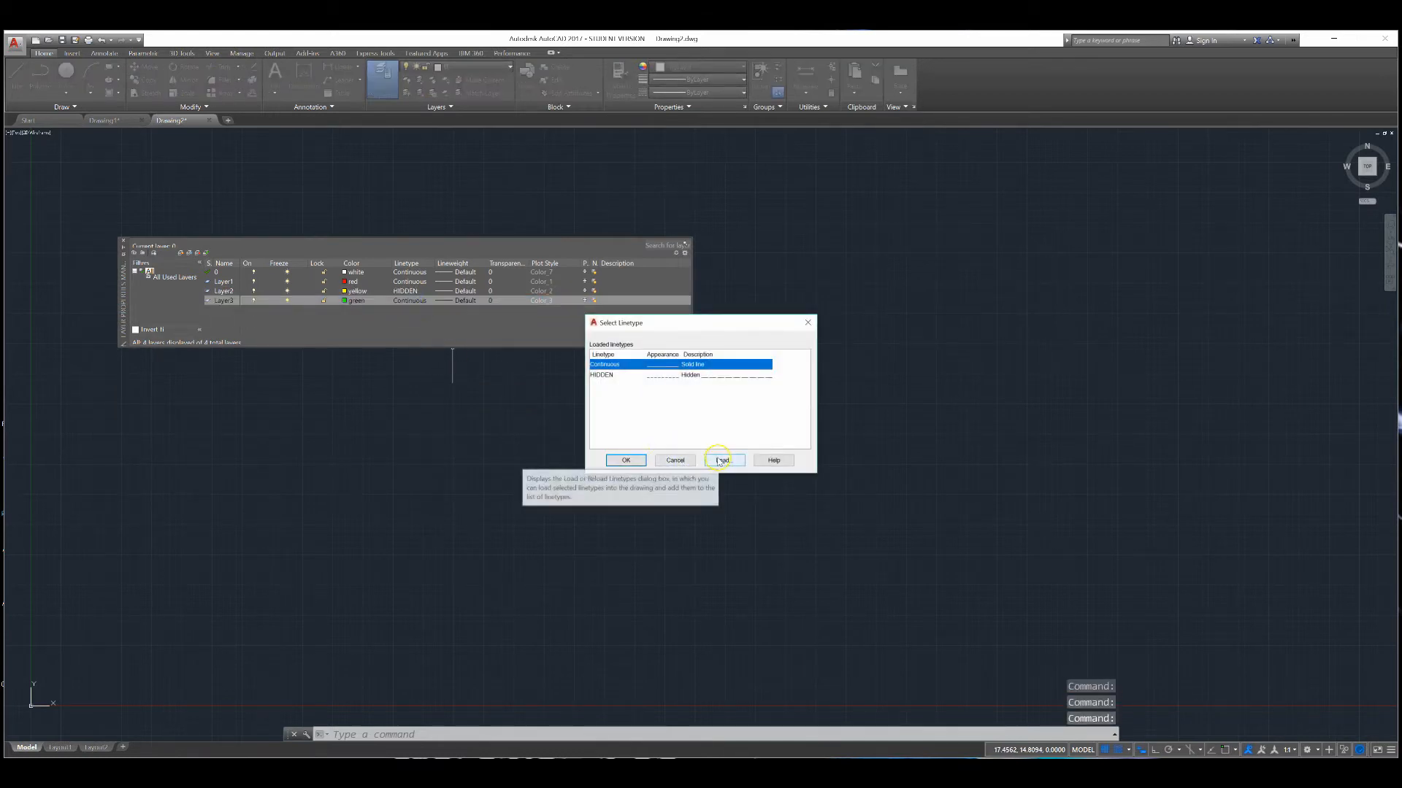
click(720, 461)
scroll(657, 400, up, 1)
click(601, 394)
click(656, 469)
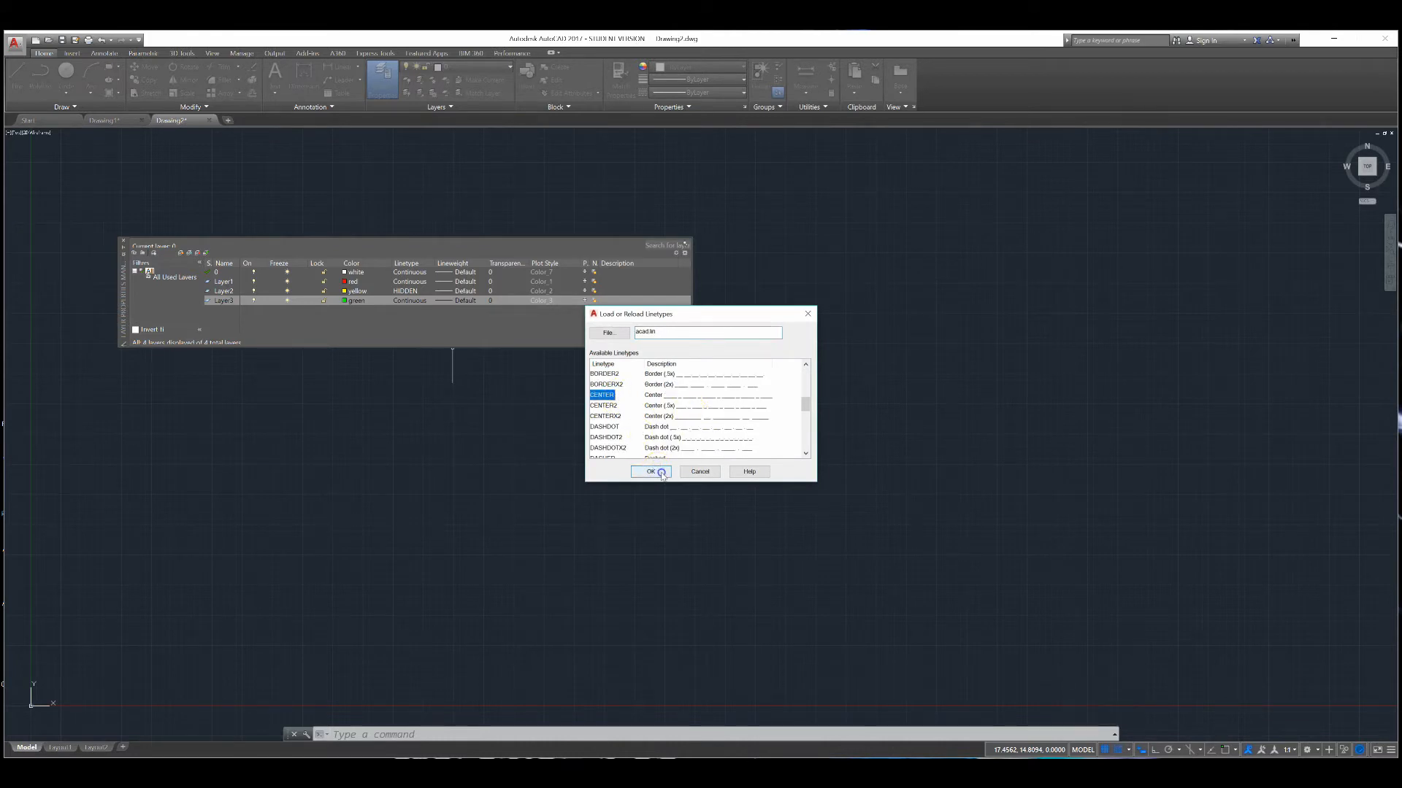
click(613, 364)
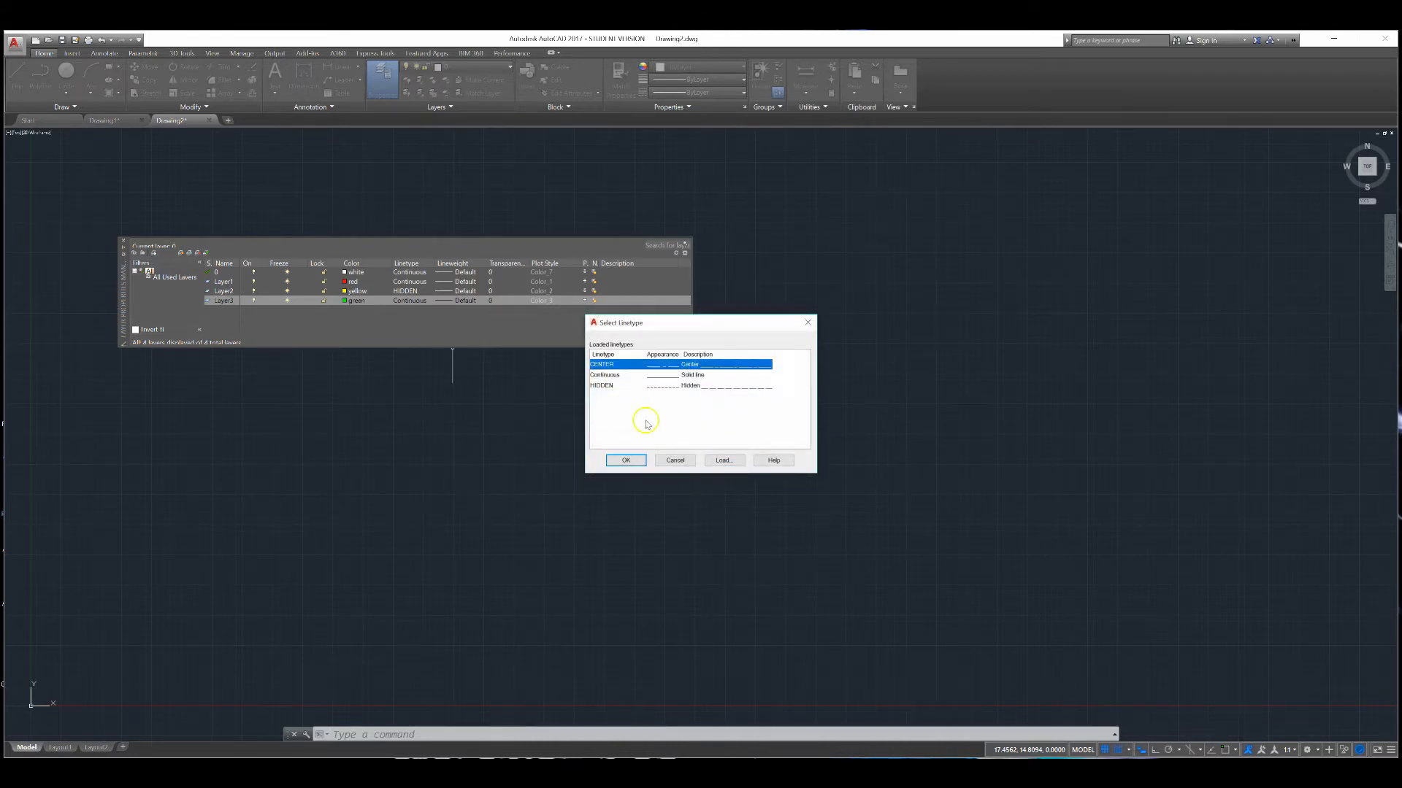
click(626, 460)
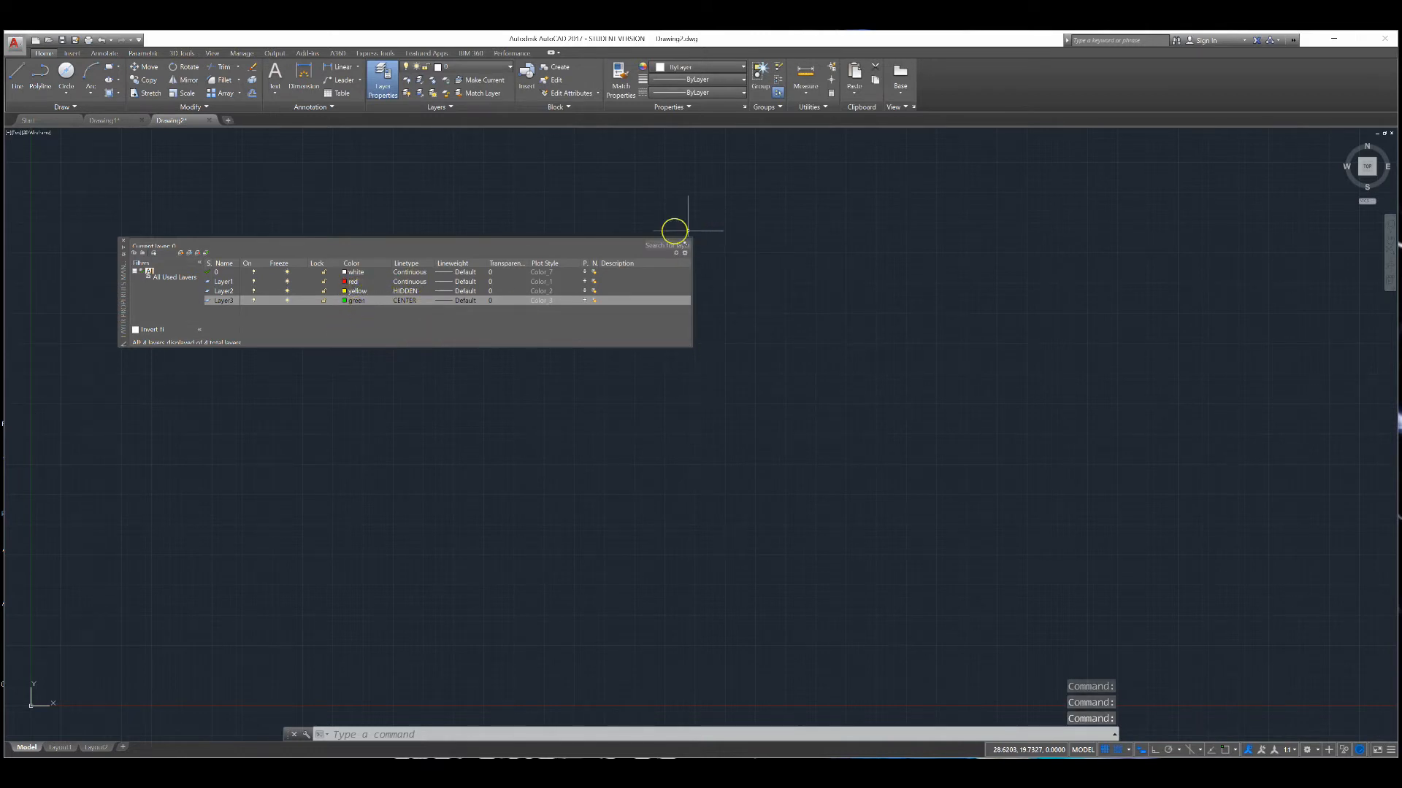
click(130, 241)
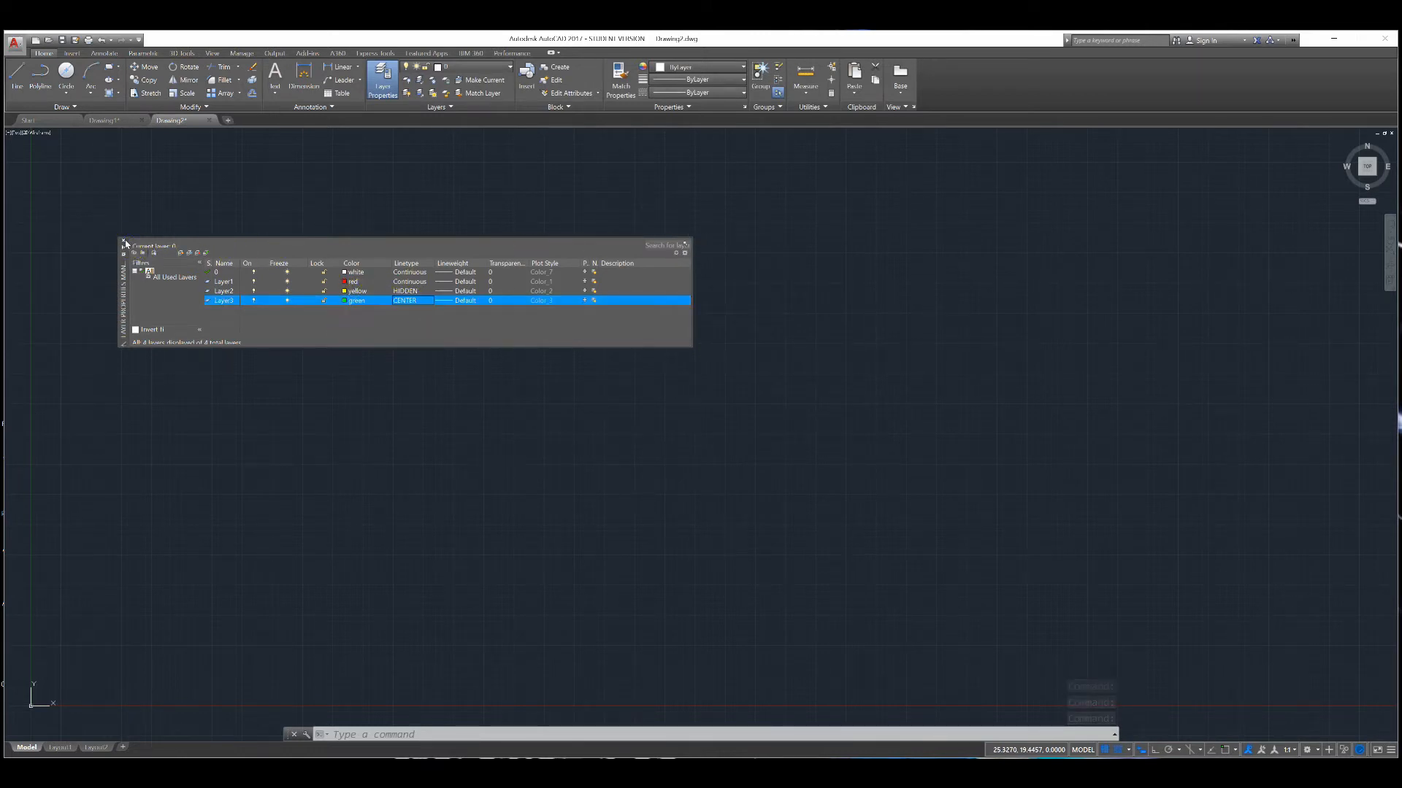
click(123, 242)
Make Layer1 current and draw a circle of diameter 1.5 centered at 2,5
click(479, 66)
click(461, 96)
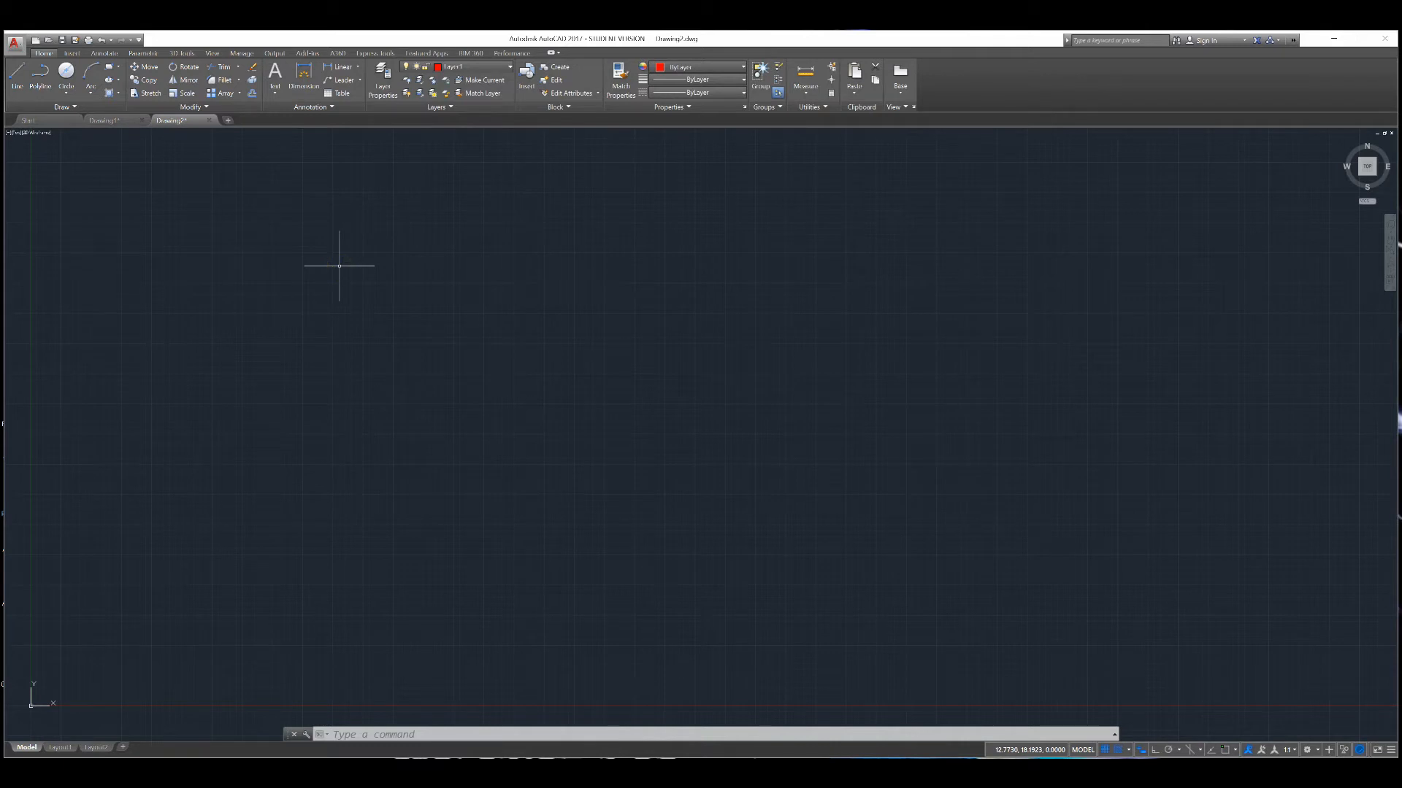
click(66, 91)
click(56, 136)
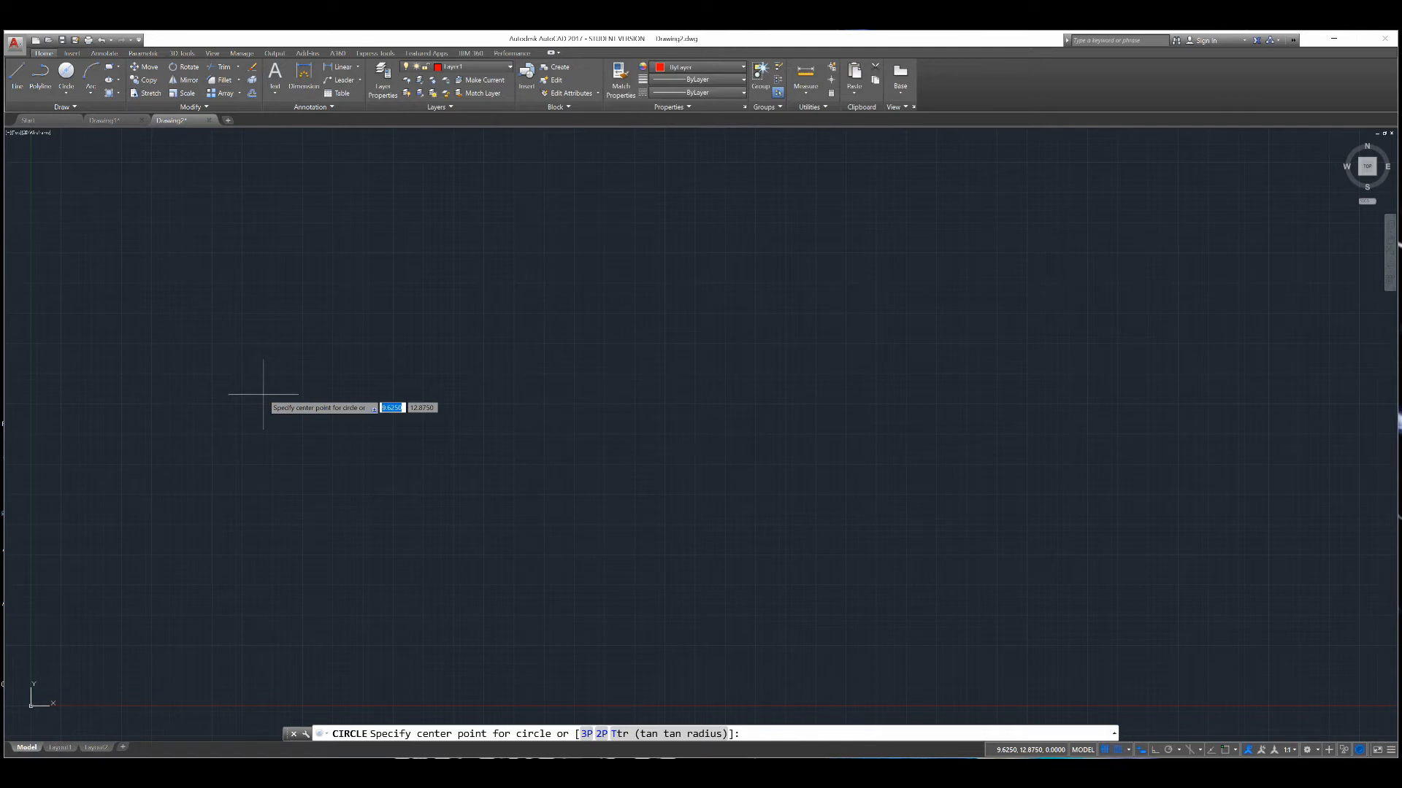
text(2)
key(Tab)
text(5)
key(Return)
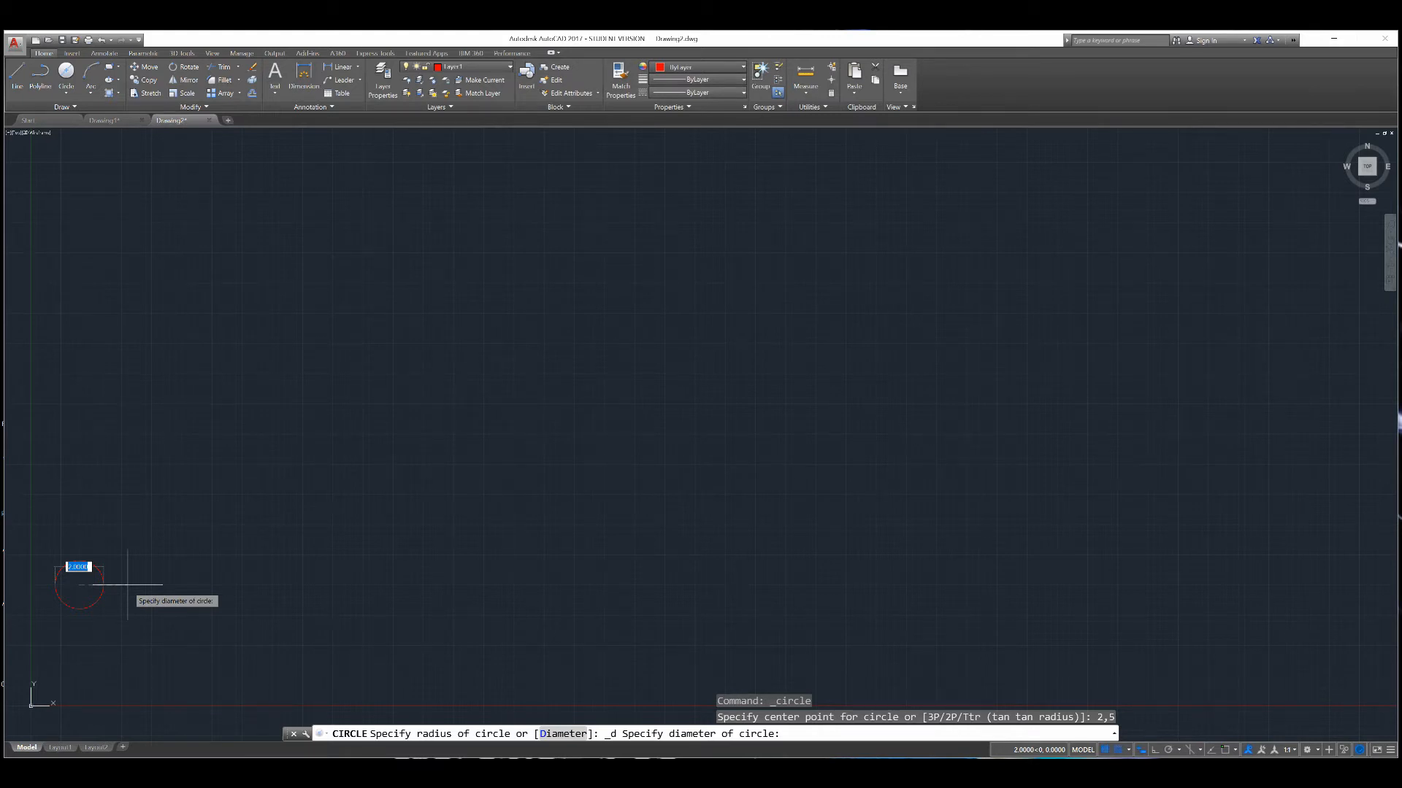
key(Return)
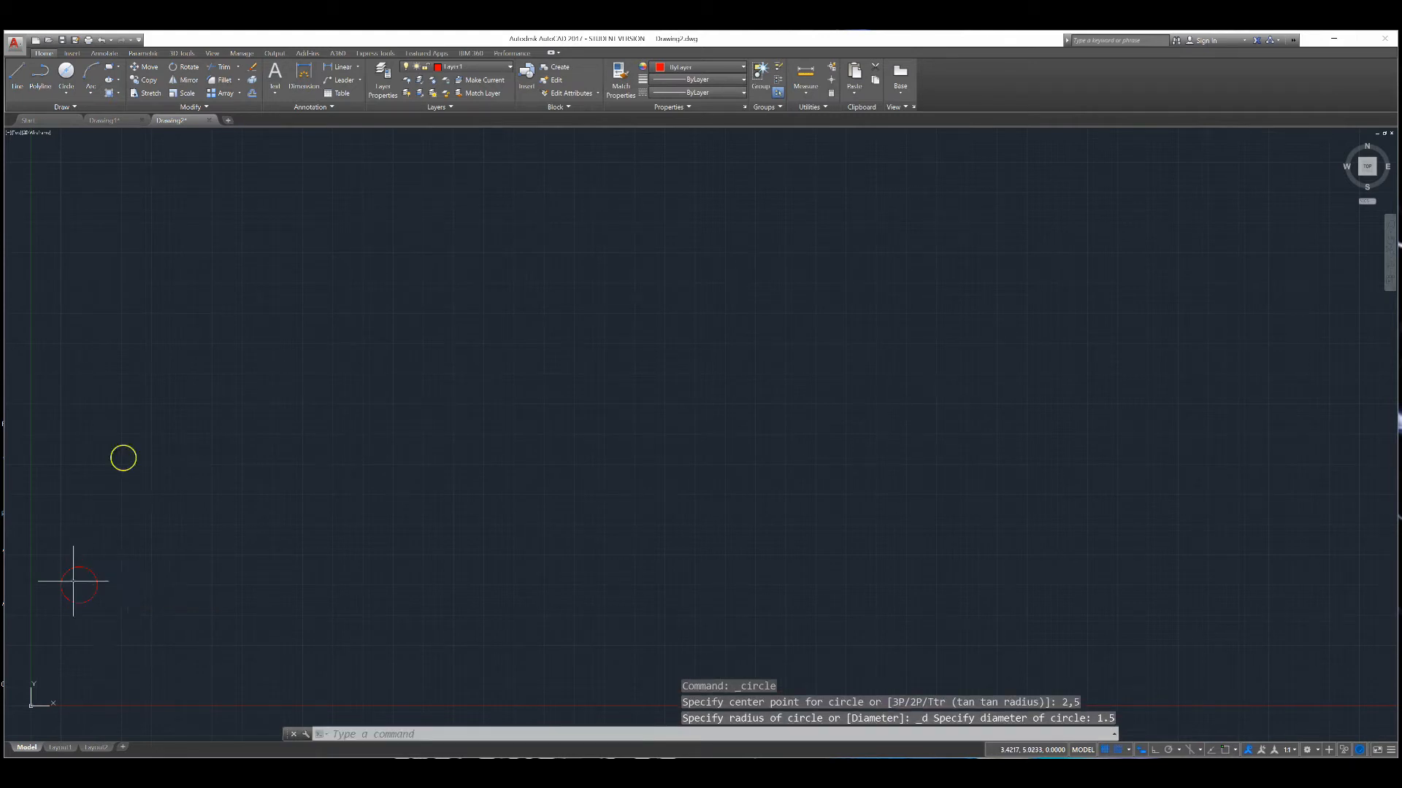
Draw a concentric circle of diameter 1.75 centered at 2,5
click(65, 72)
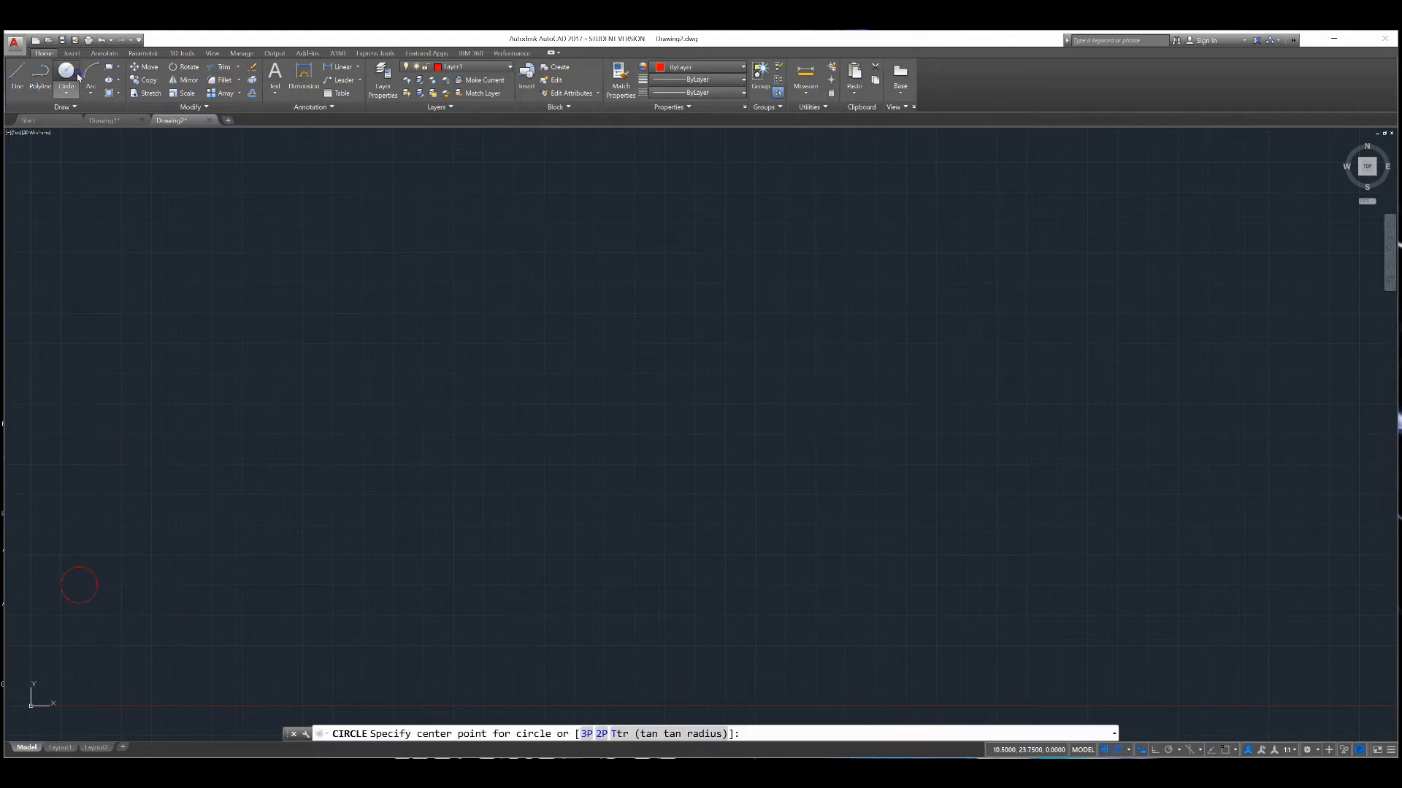
click(65, 71)
click(66, 93)
click(66, 134)
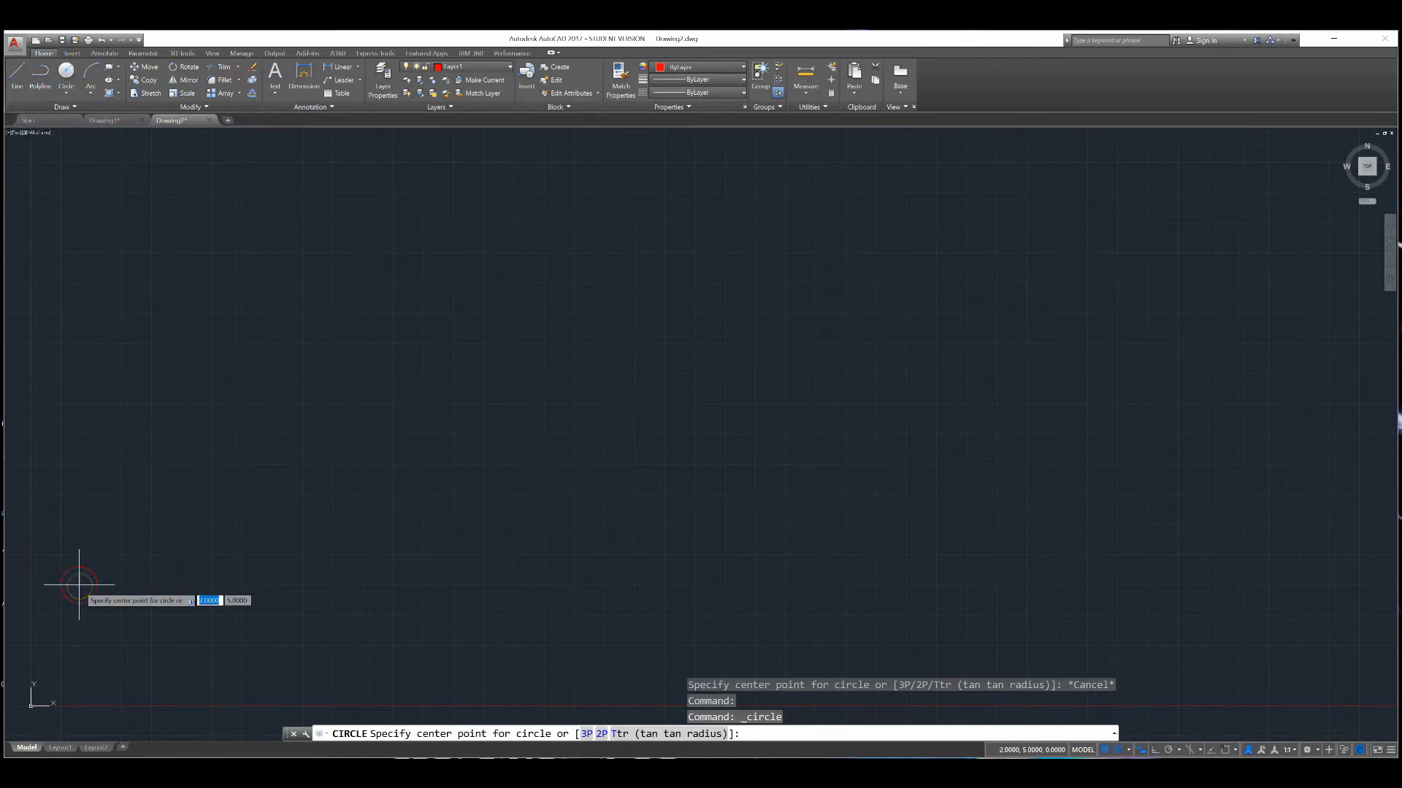
key(Tab)
text(5)
key(Return)
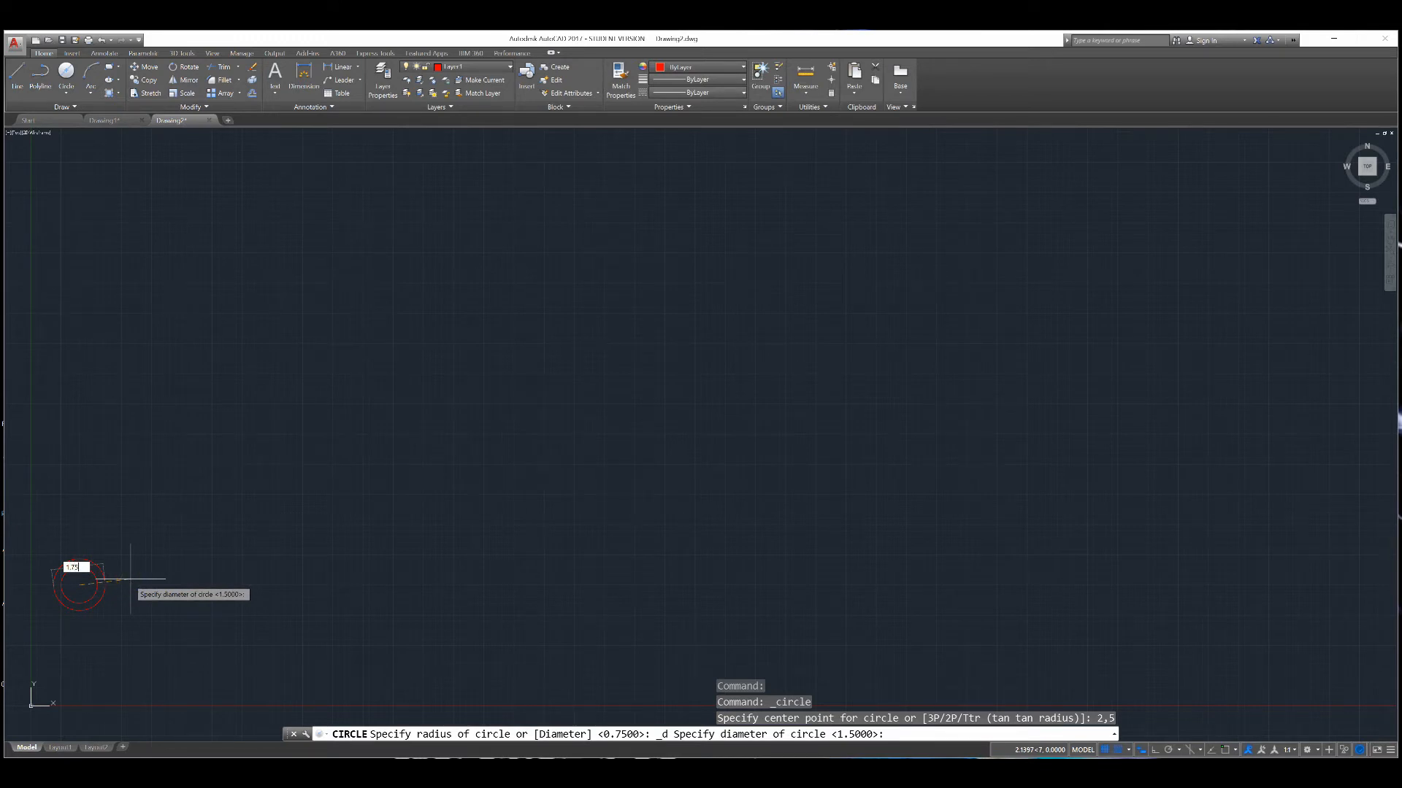
key(Return)
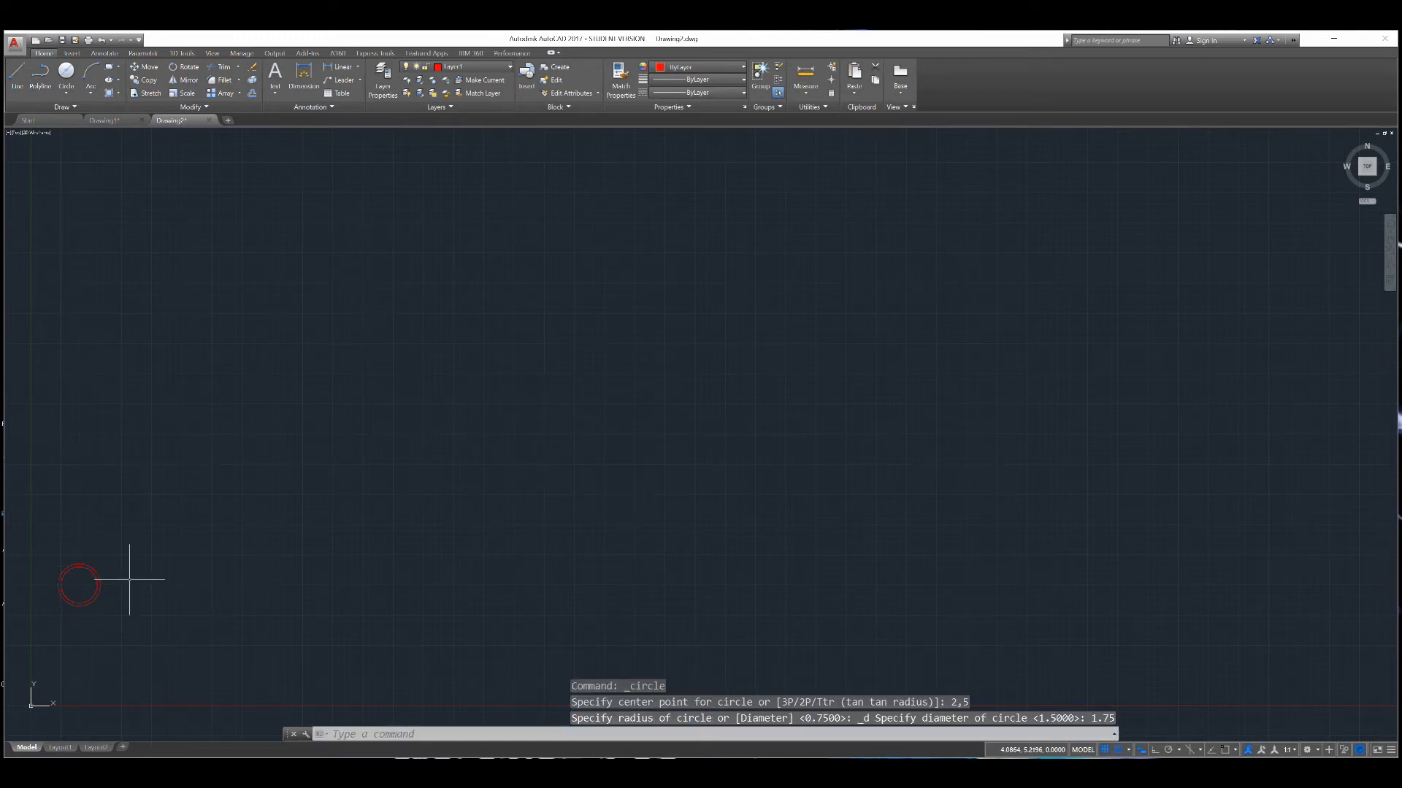
Draw a third concentric circle of diameter 2 centered at 2,5
click(66, 71)
text(2,5)
key(Return)
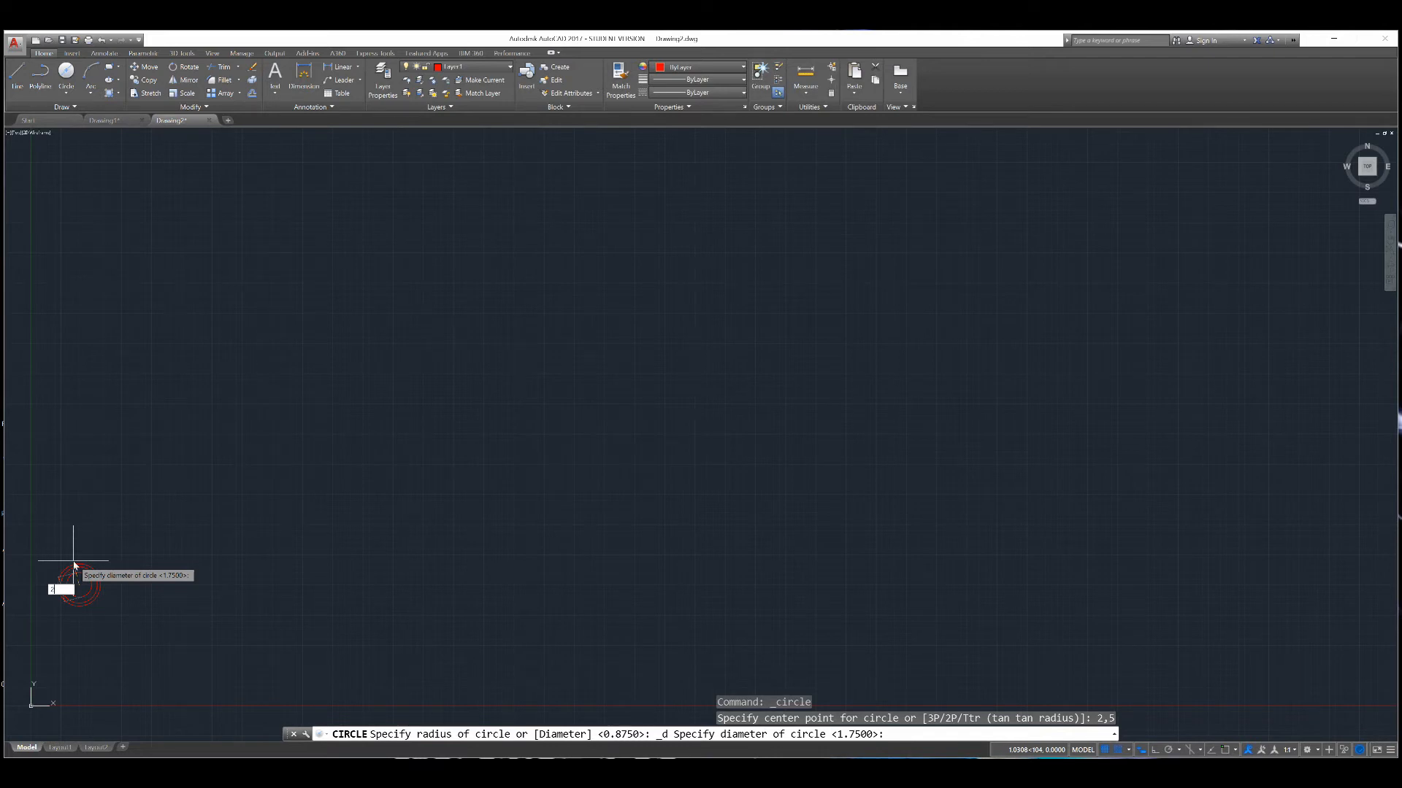
key(Return)
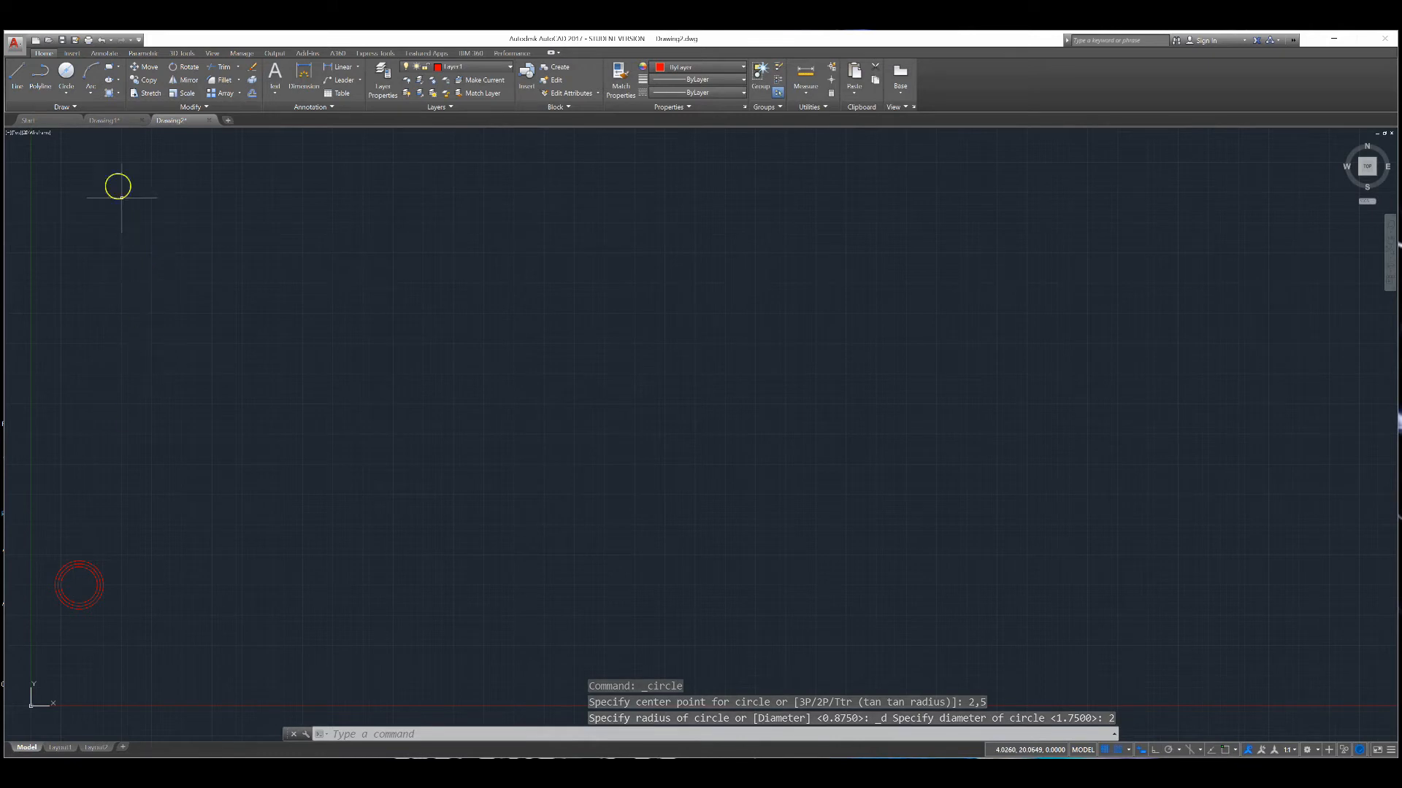
Draw a fourth concentric circle of diameter 2.75 centered at 2,5
click(66, 70)
click(66, 93)
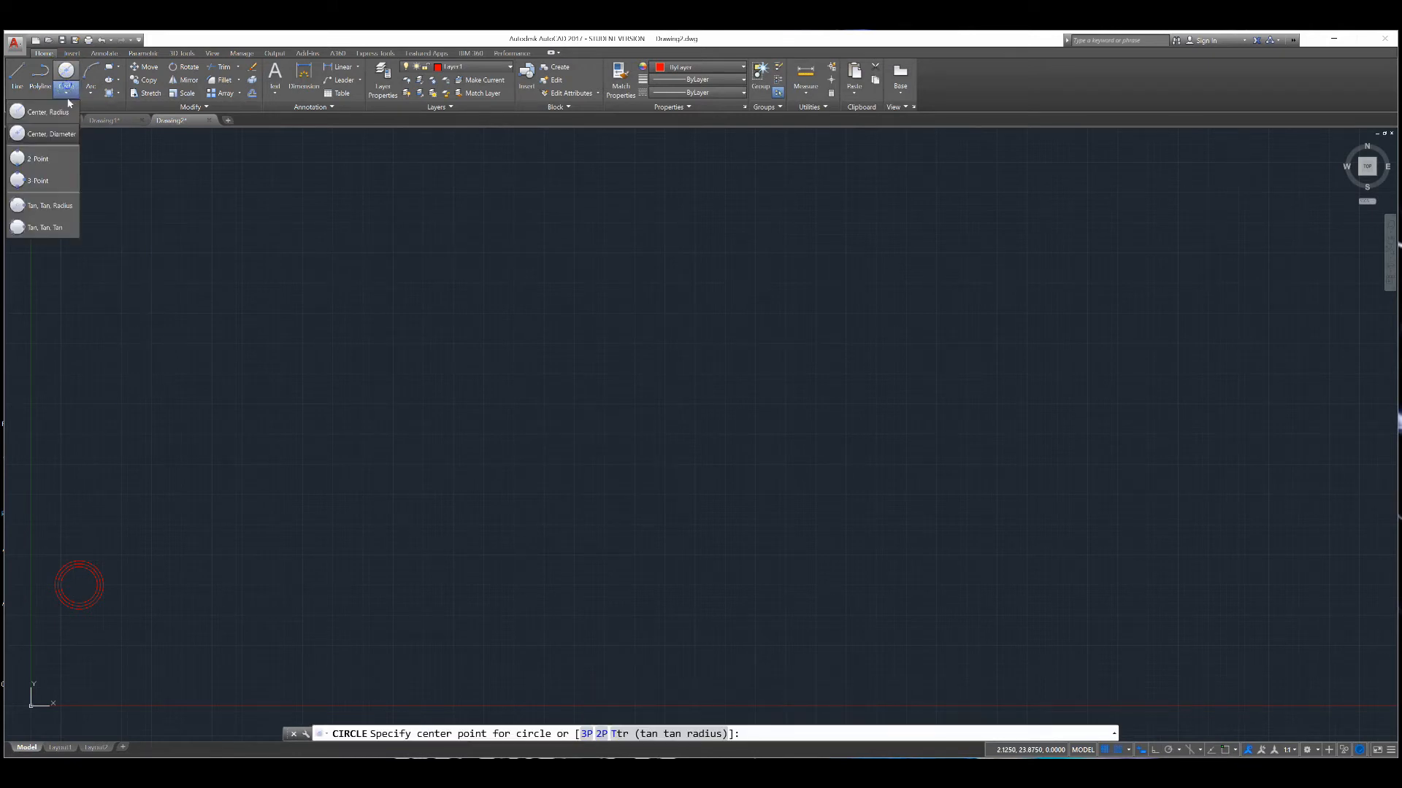
click(55, 136)
text(2,5)
key(Return)
text(d)
key(Return)
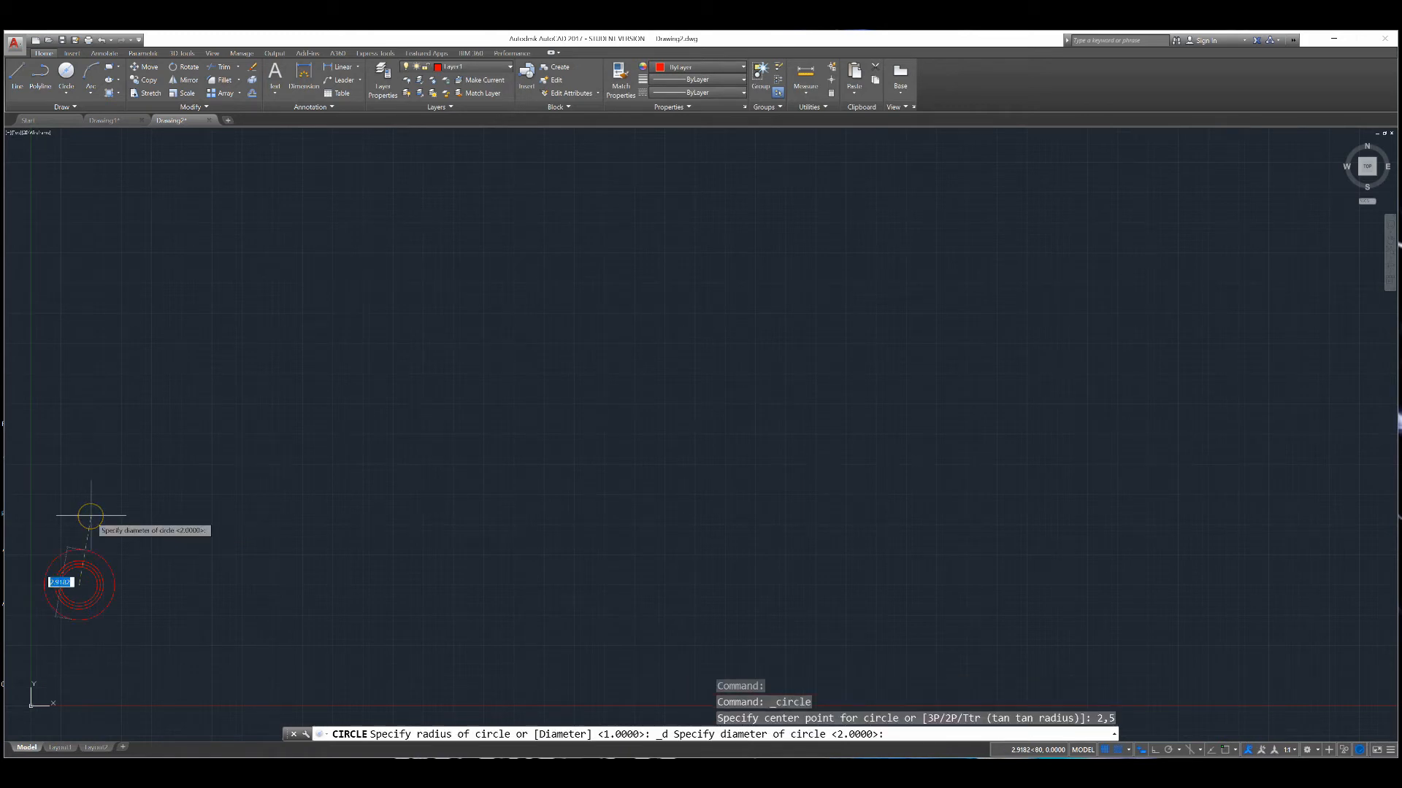
text(2.75)
key(Return)
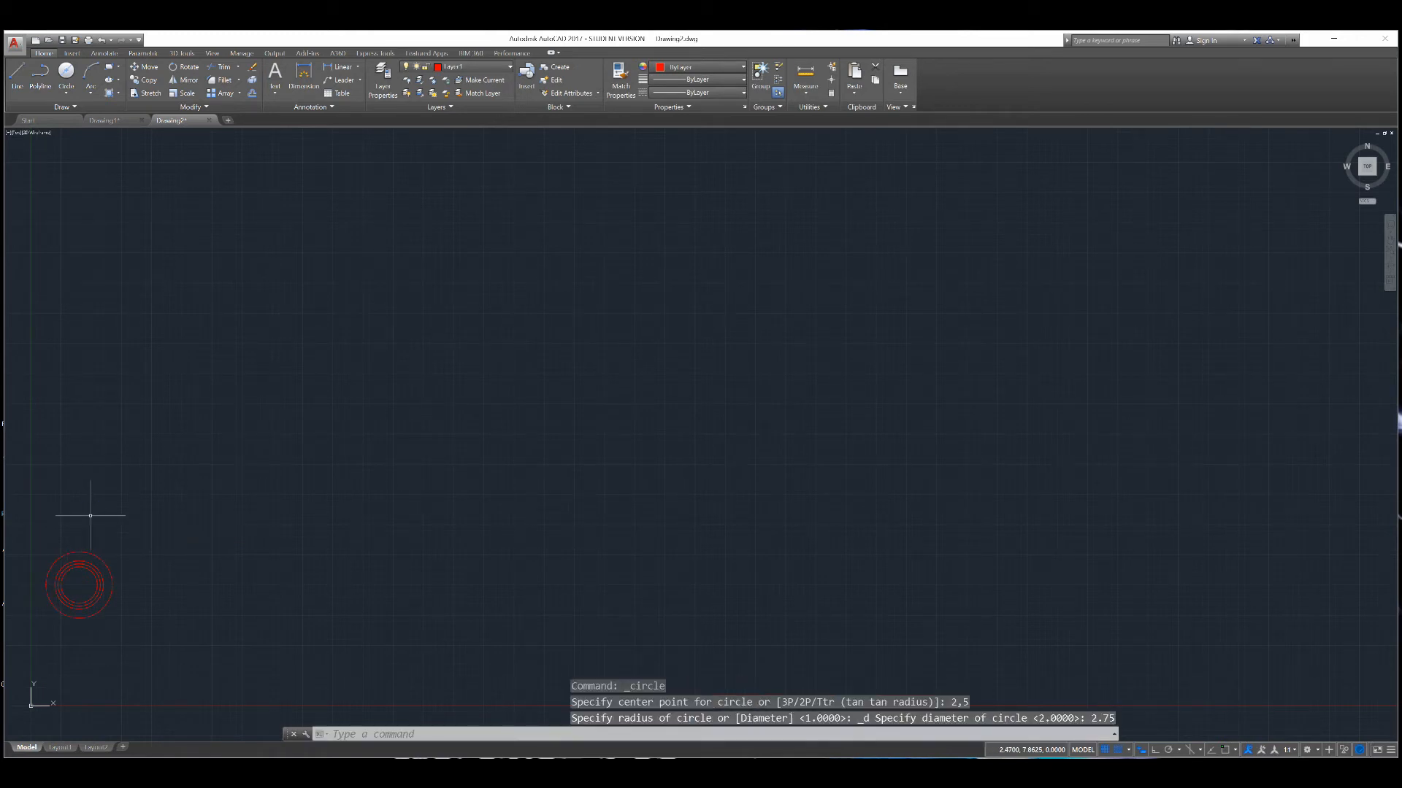
Draw a fifth concentric circle of diameter 3.25 centered at 2,5
click(65, 94)
click(56, 133)
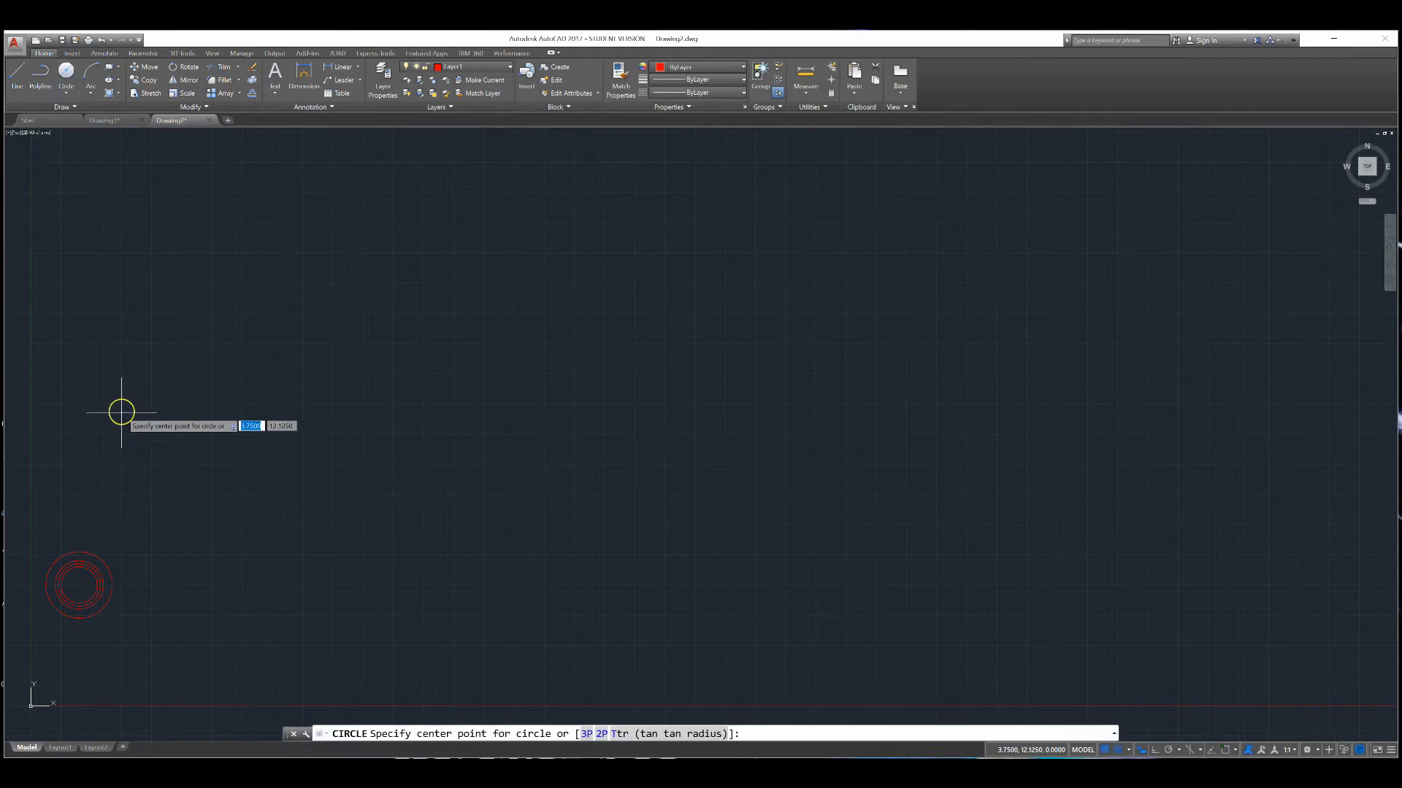
text(2)
key(Tab)
text(5)
key(Return)
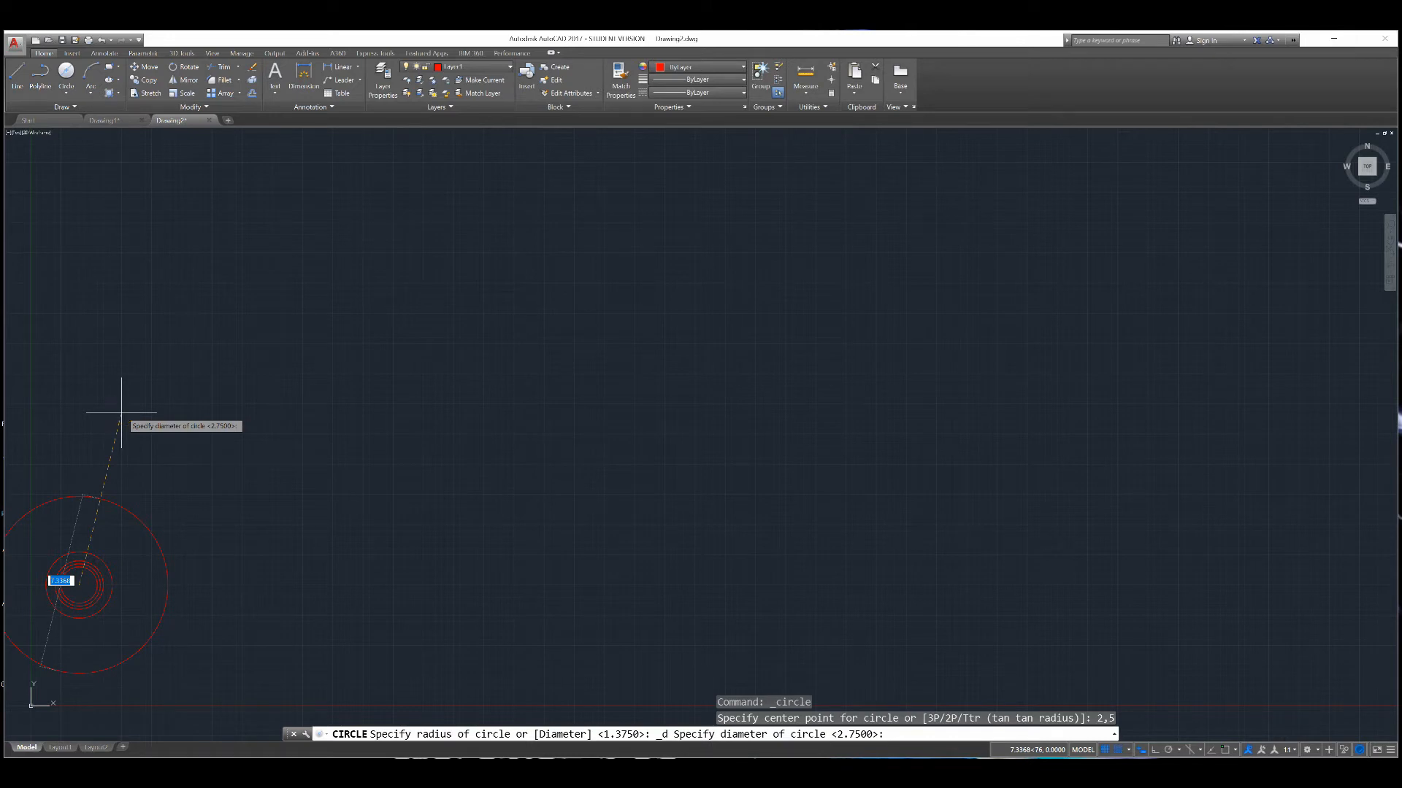
text(3.25)
key(Return)
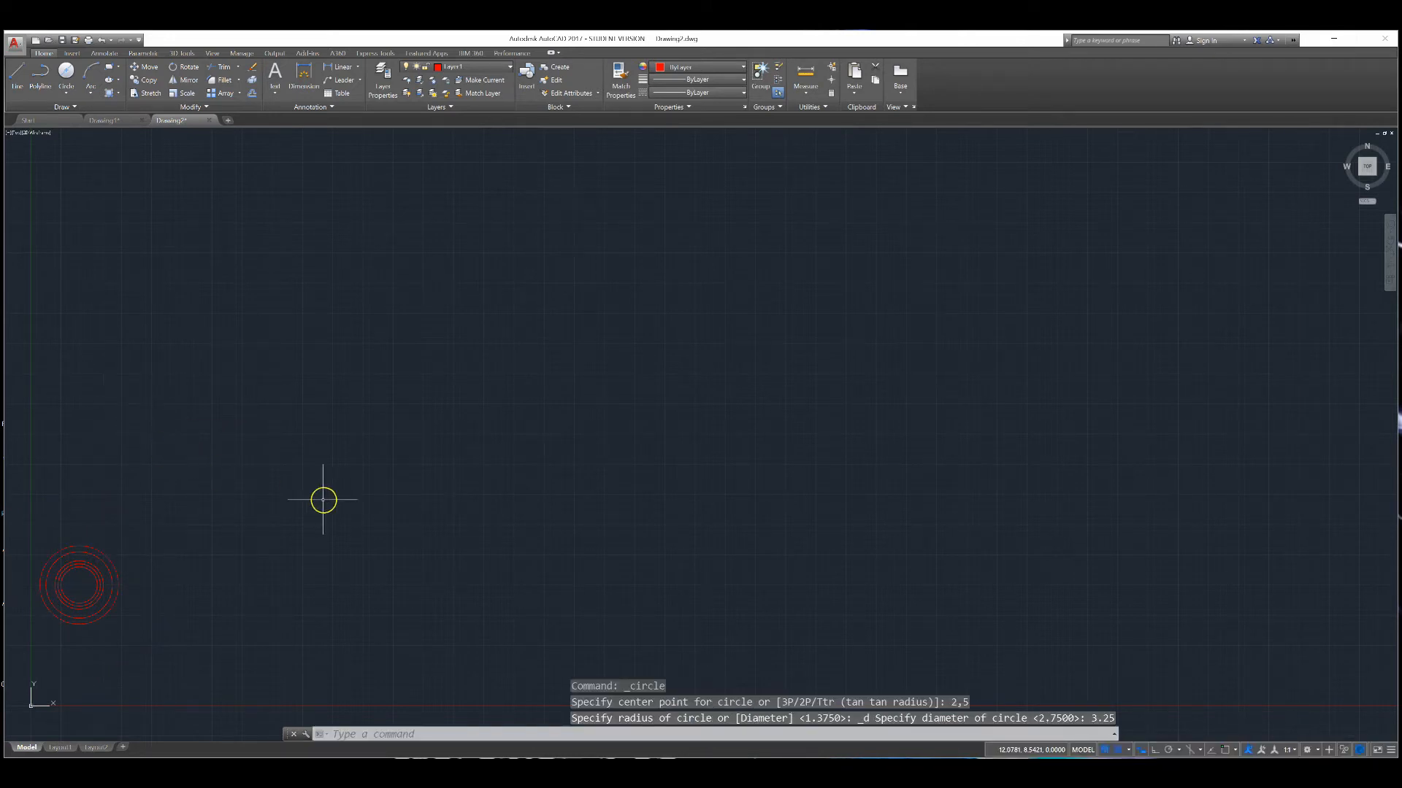
middle_click(911, 438)
middle_click(910, 438)
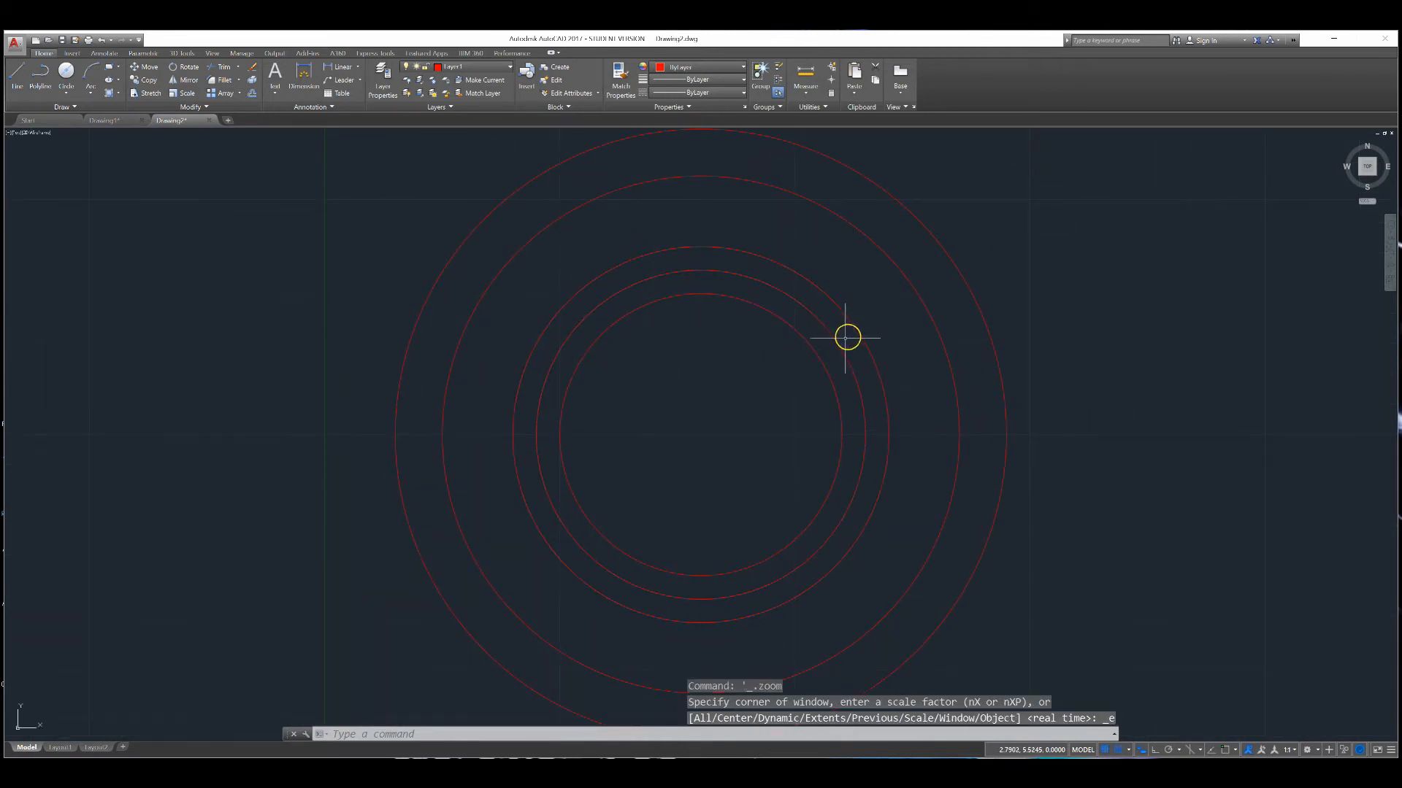
scroll(1014, 297, down, 4)
scroll(1026, 304, up, 2)
right_click(1077, 314)
click(1032, 289)
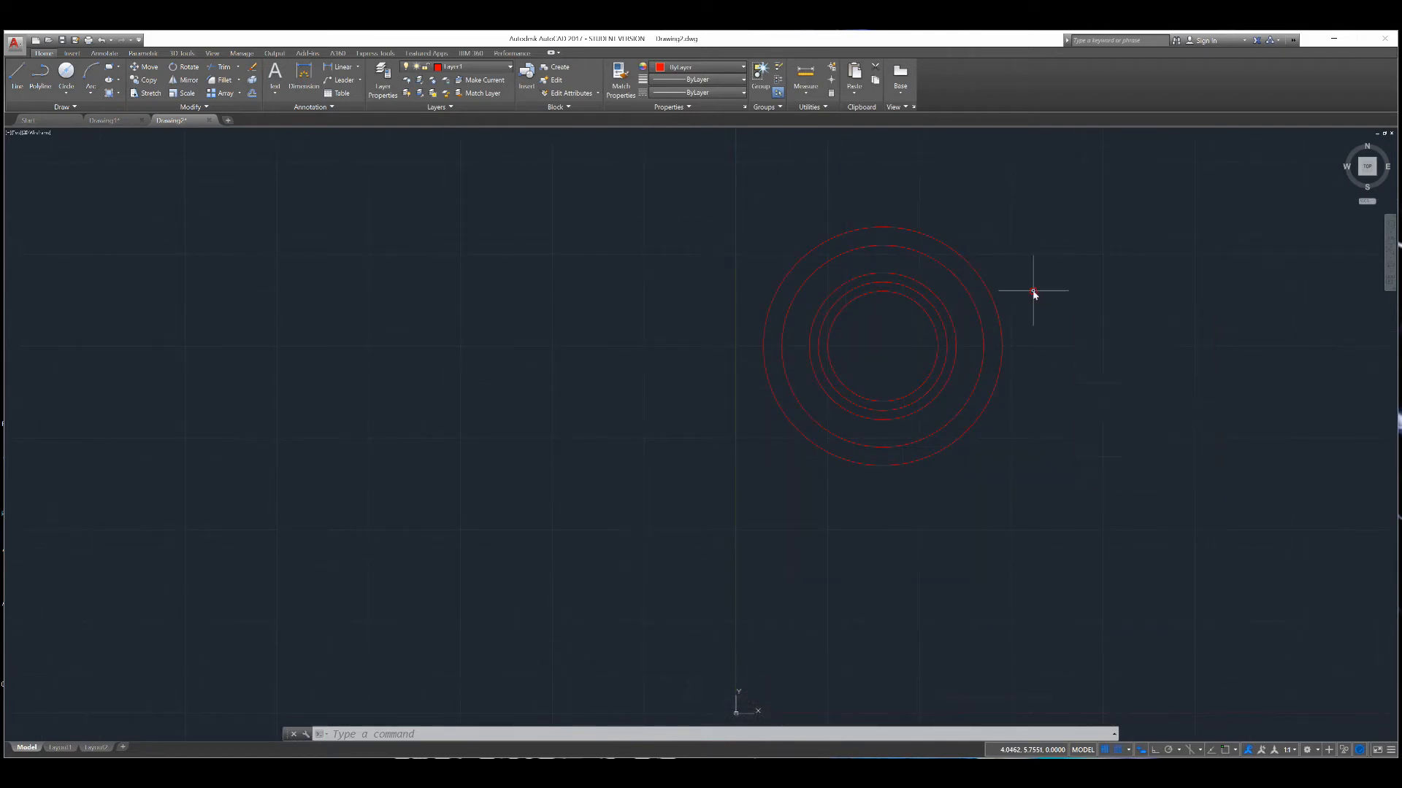
right_click(1033, 292)
right_click(1086, 249)
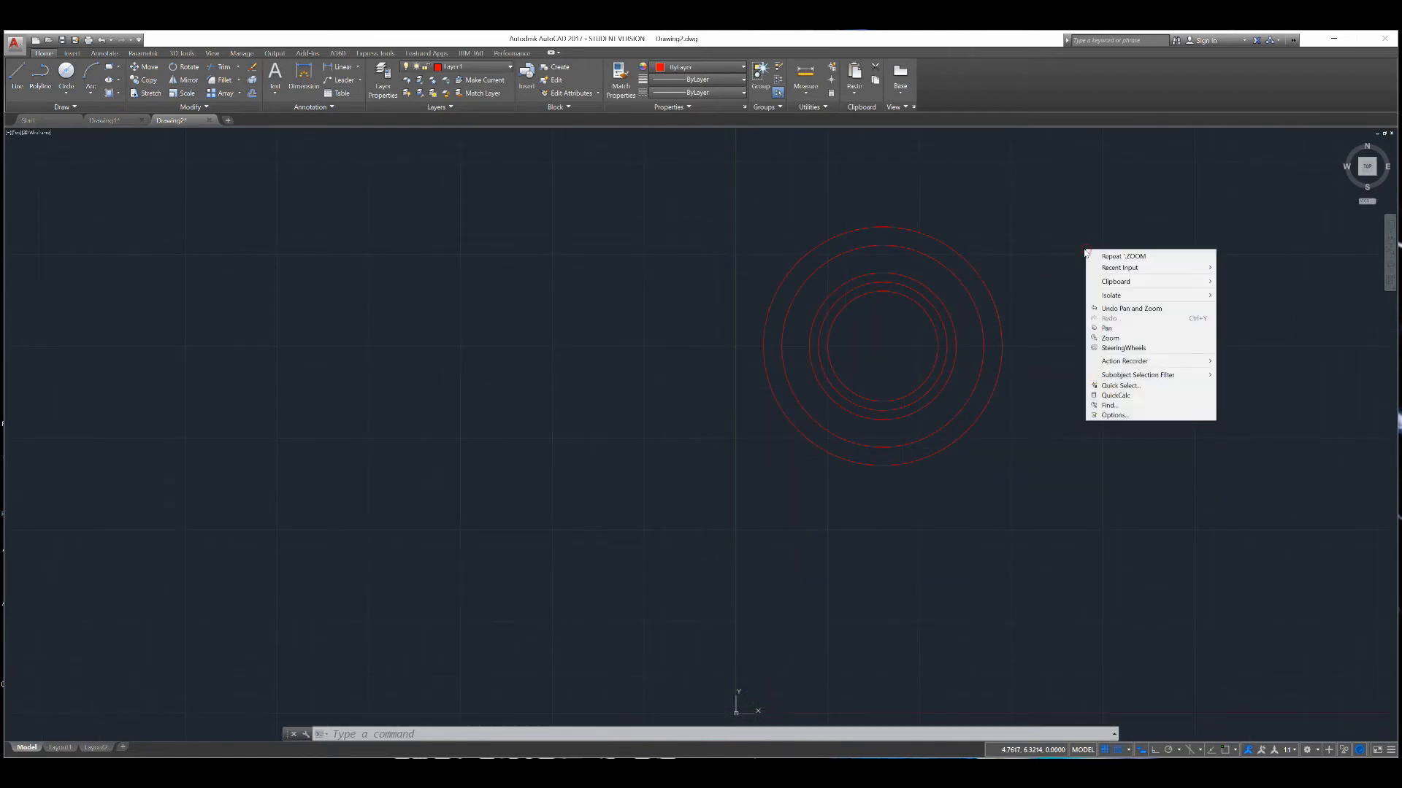
right_click(1016, 258)
click(1044, 212)
mouse_move(1149, 229)
middle_down()
mouse_move(907, 288)
mouse_move(725, 290)
mouse_move(670, 275)
middle_up()
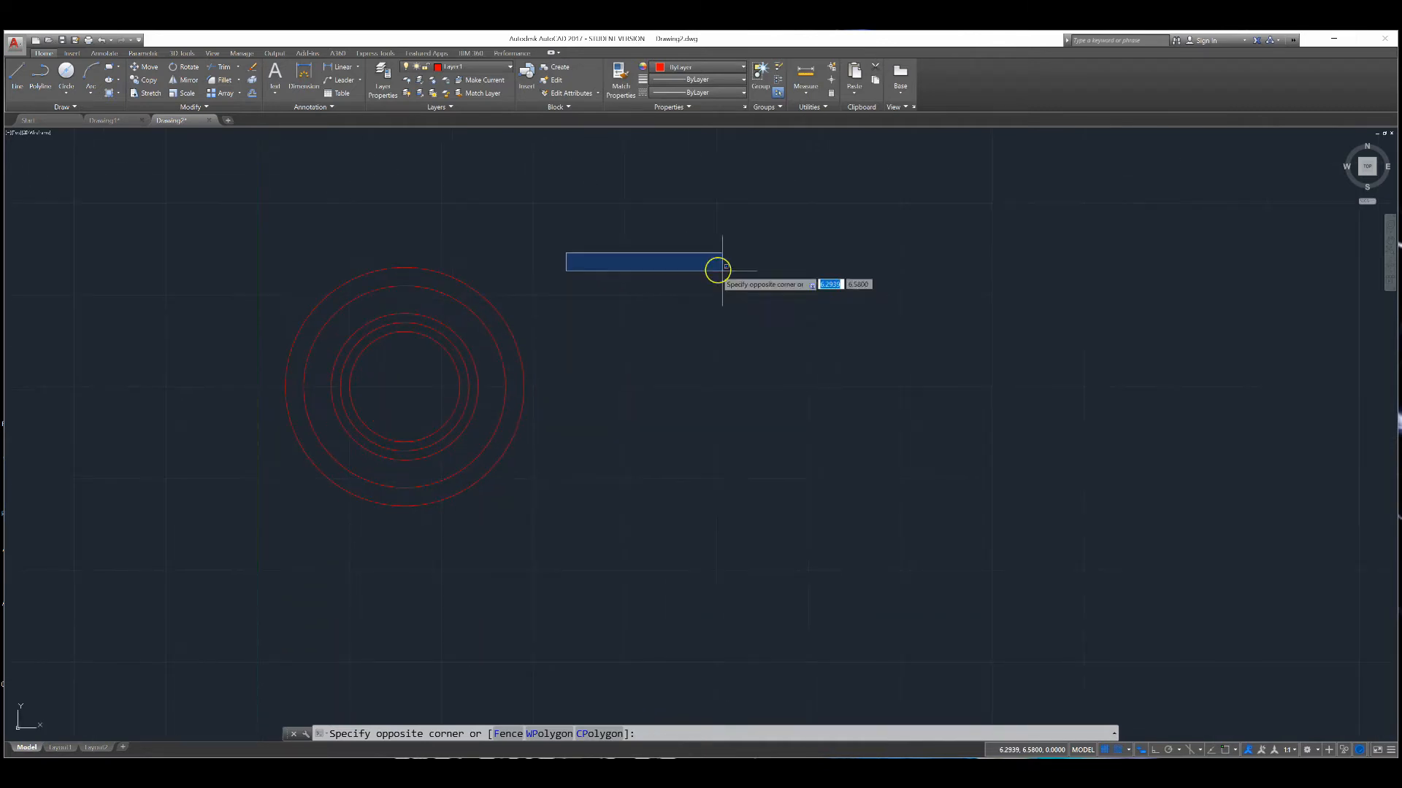
click(669, 274)
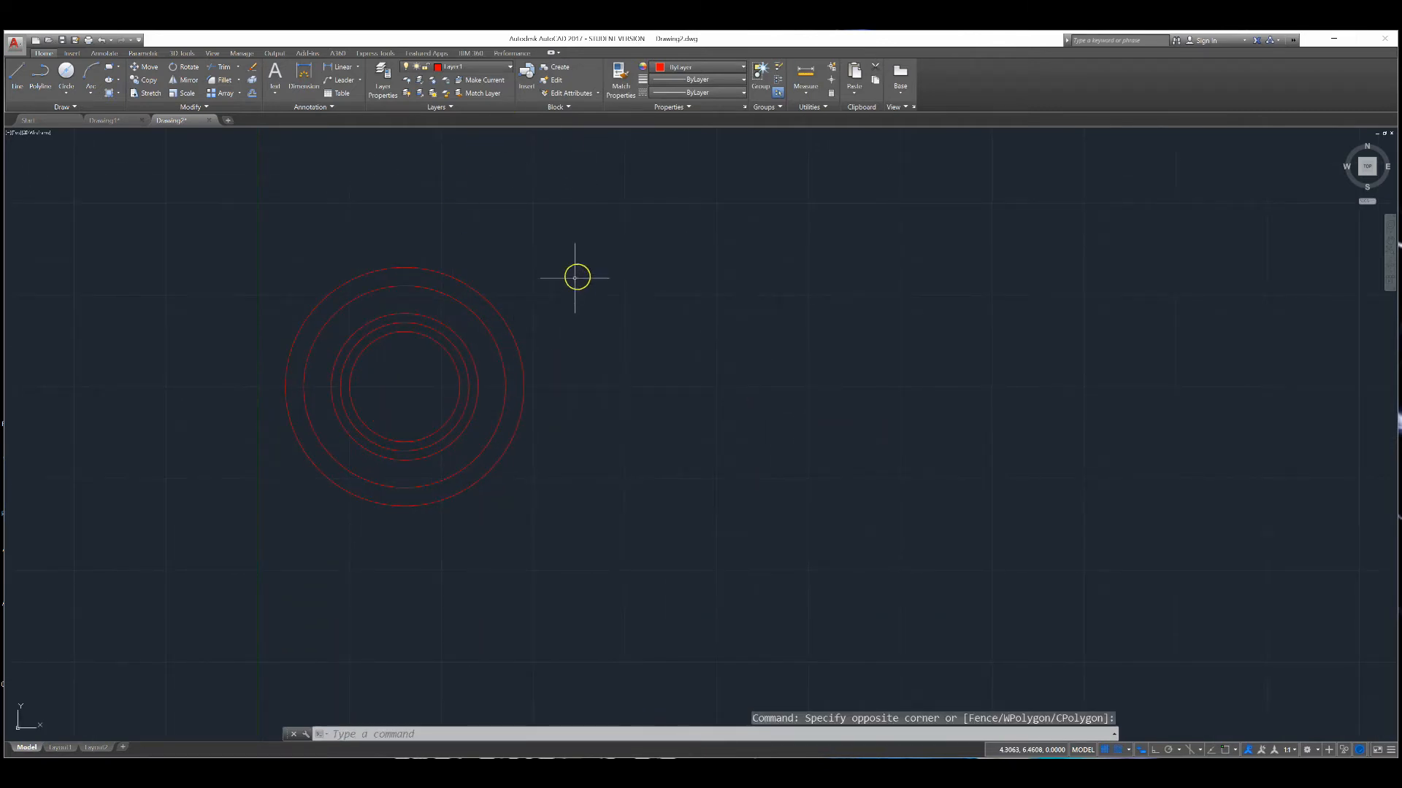
mouse_move(762, 300)
middle_down()
mouse_move(839, 244)
mouse_move(479, 350)
mouse_move(606, 366)
mouse_move(650, 243)
middle_up()
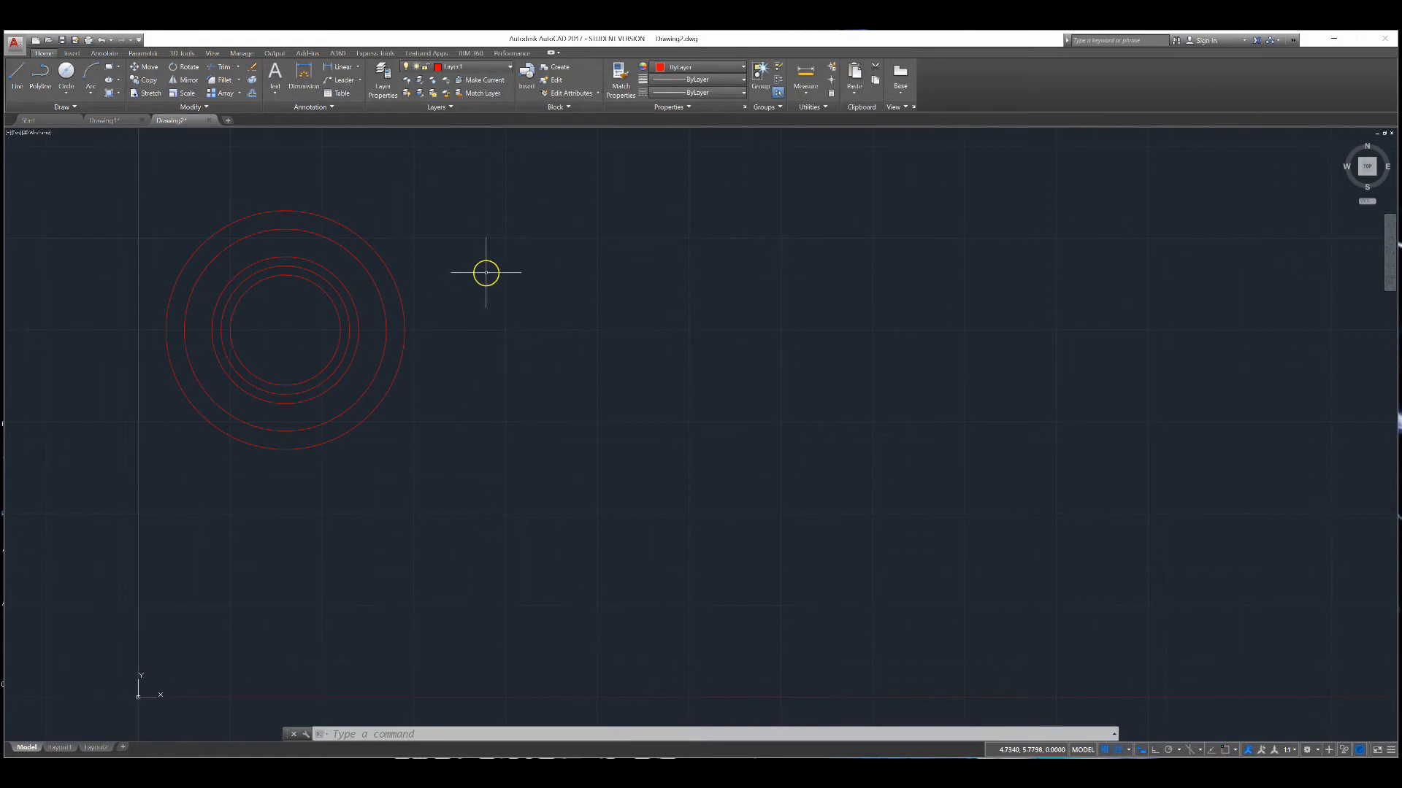
scroll(491, 267, down, 4)
scroll(492, 266, up, 4)
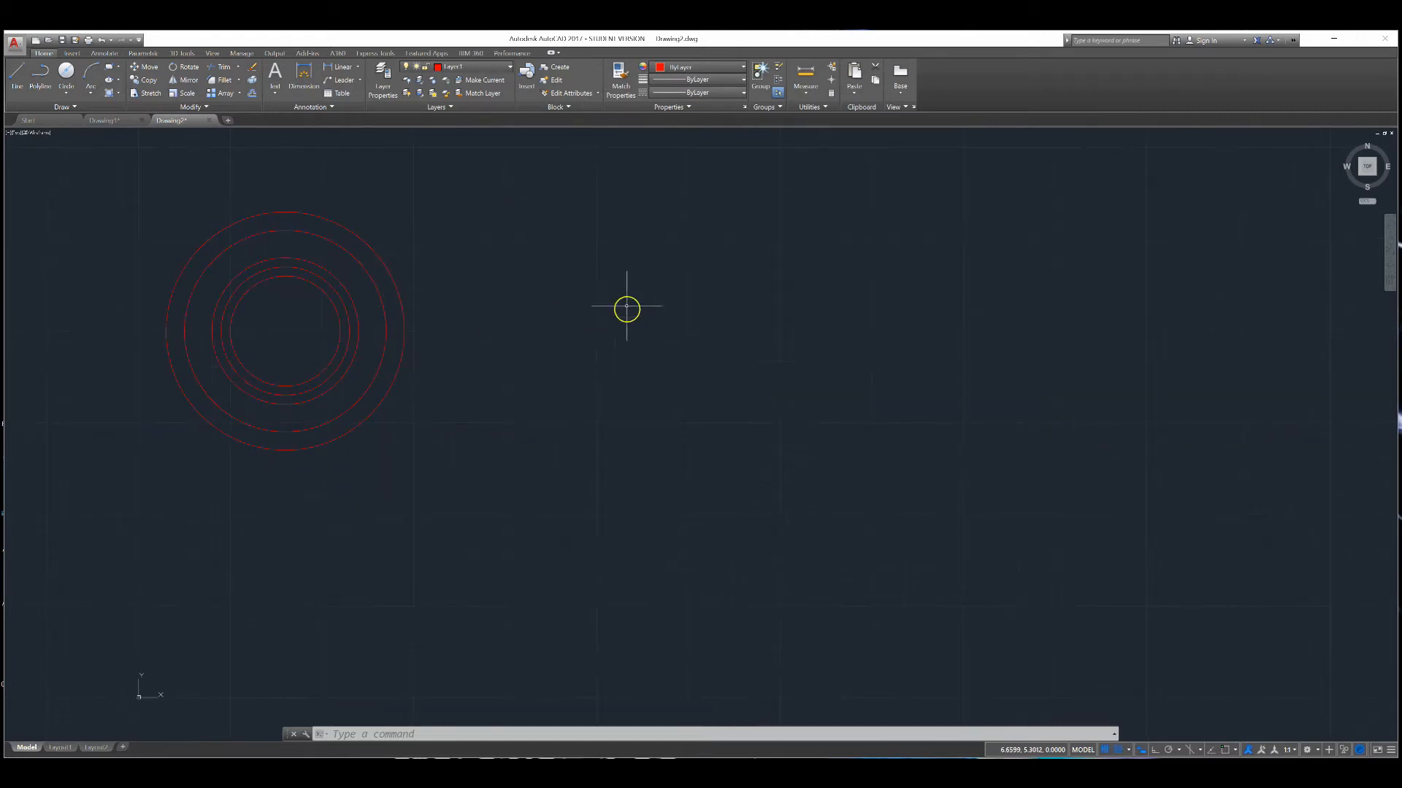
mouse_move(623, 263)
middle_down()
mouse_move(613, 382)
mouse_move(640, 365)
middle_up()
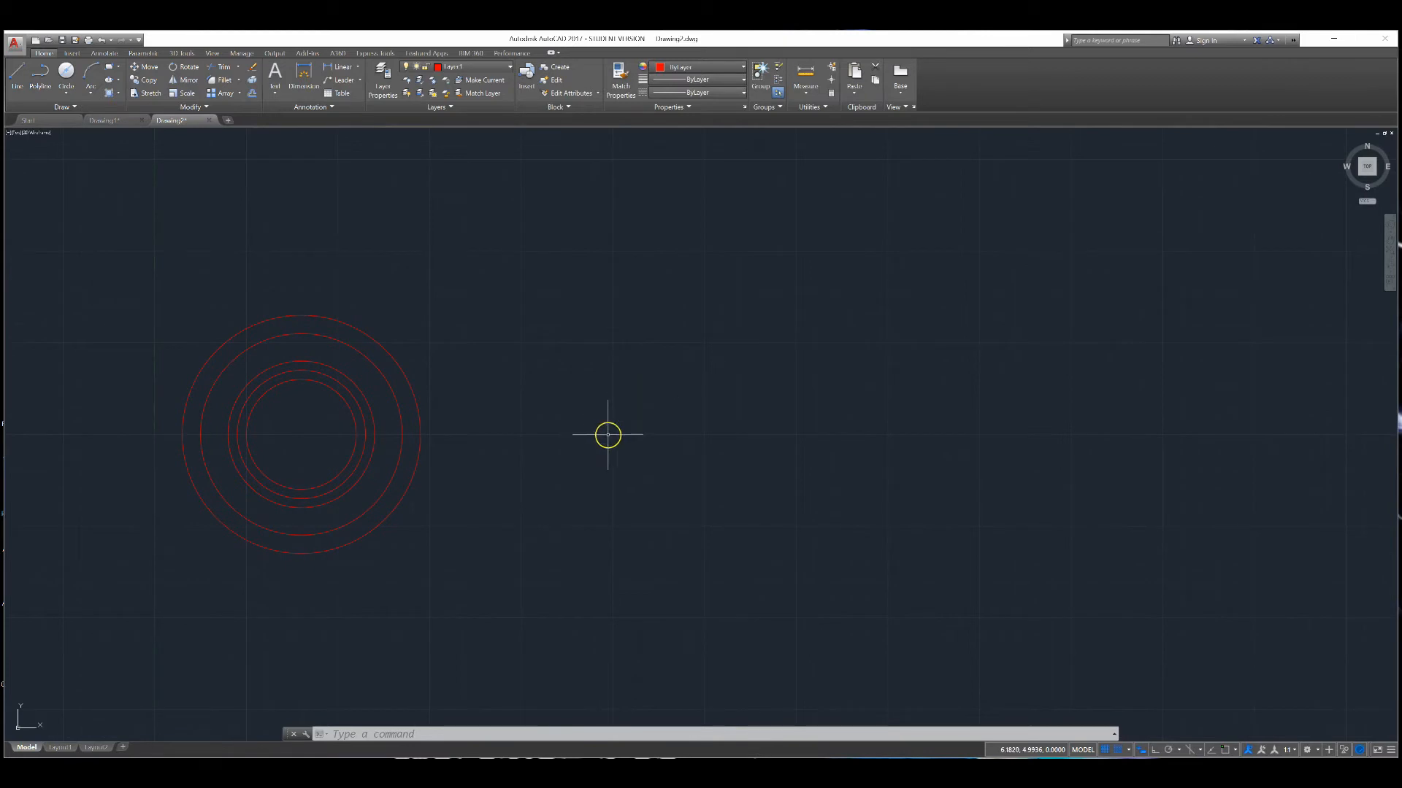
Draw a rectangle beside the circles with its first corner at 5,4.12, 1.375 wide and about 1.75 high
middle_click(572, 391)
middle_click(573, 392)
scroll(804, 344, down, 5)
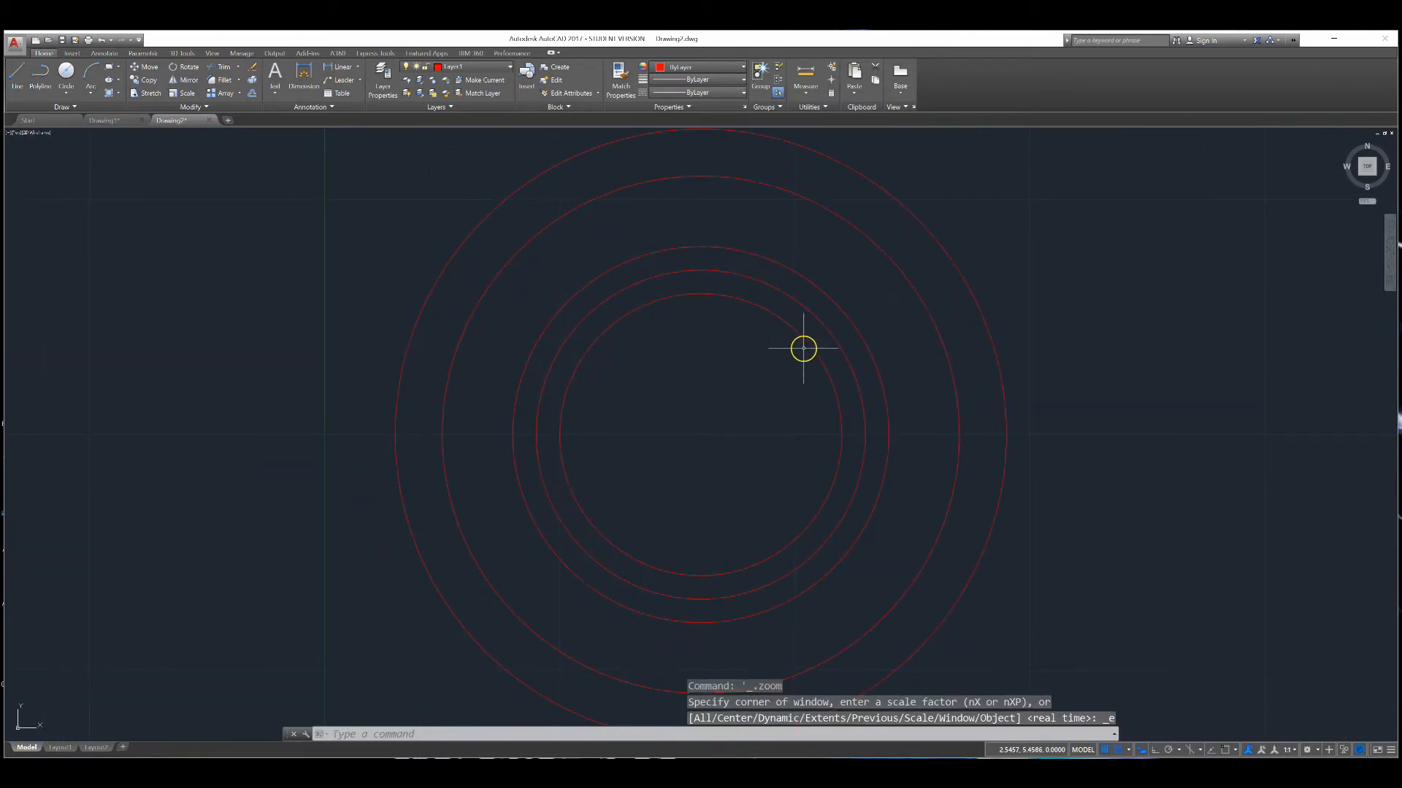
scroll(1075, 339, up, 3)
scroll(1075, 339, up, 3)
scroll(1074, 339, down, 5)
scroll(1074, 340, up, 3)
scroll(1075, 338, down, 2)
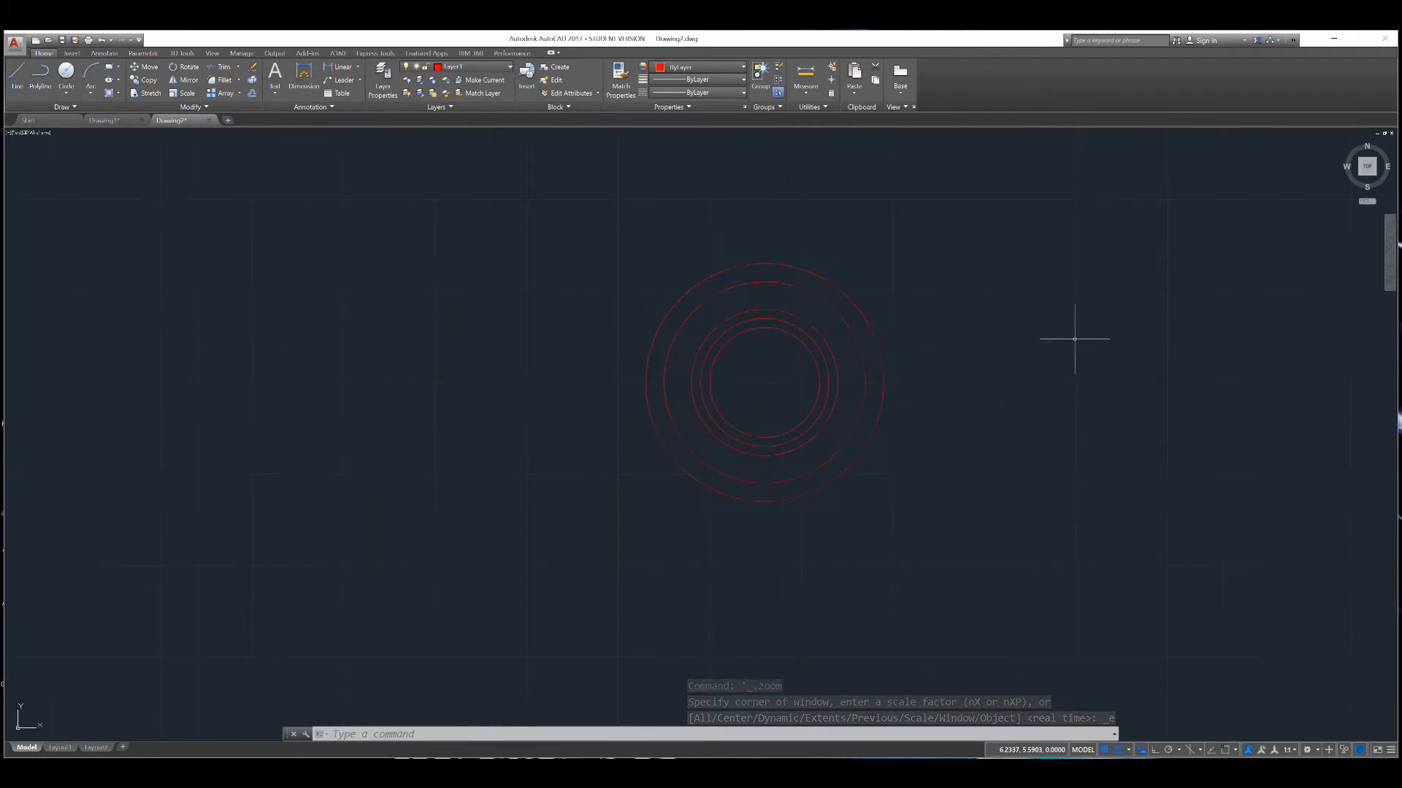
mouse_move(1074, 340)
middle_down()
mouse_move(874, 343)
mouse_move(622, 373)
mouse_move(580, 397)
mouse_move(565, 351)
mouse_move(533, 381)
mouse_move(555, 413)
middle_up()
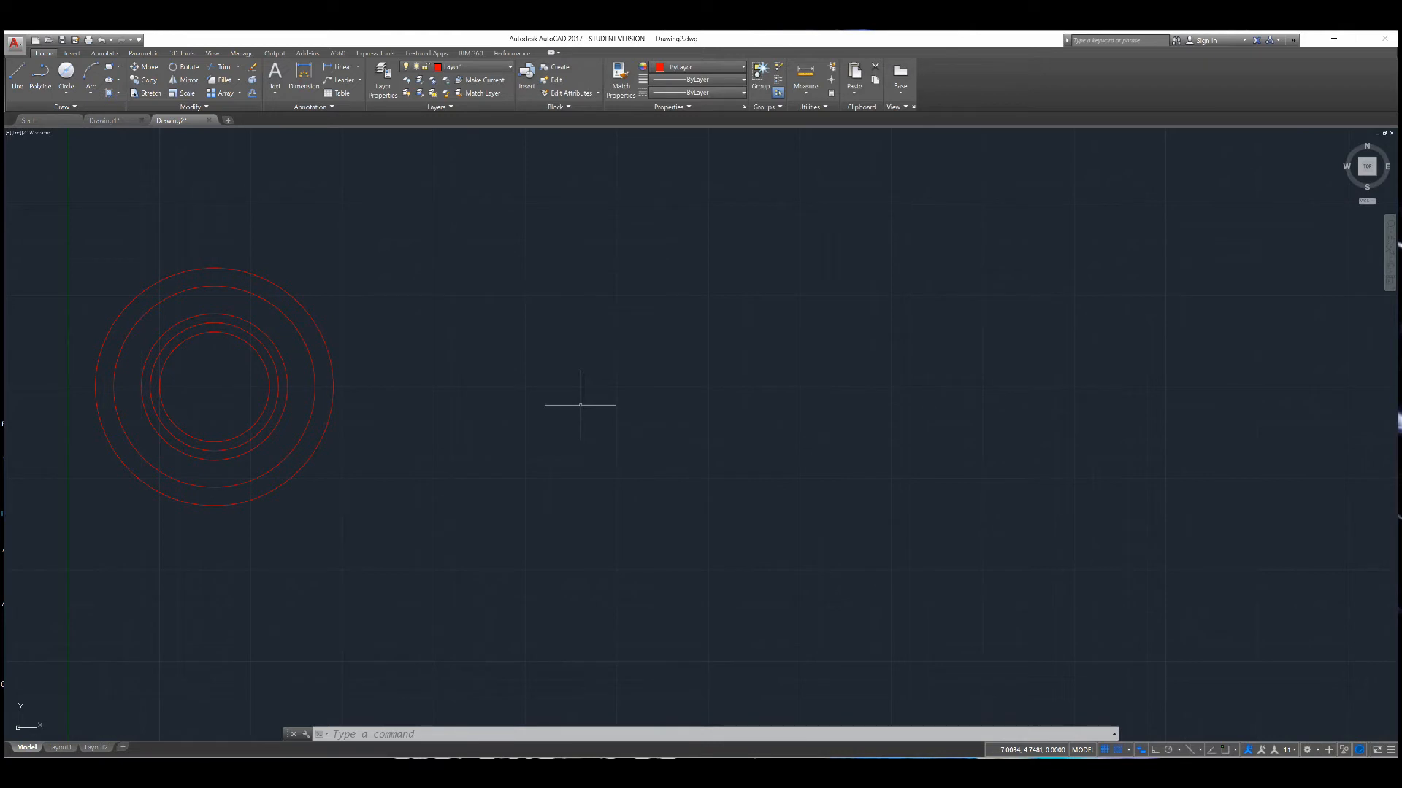
click(109, 68)
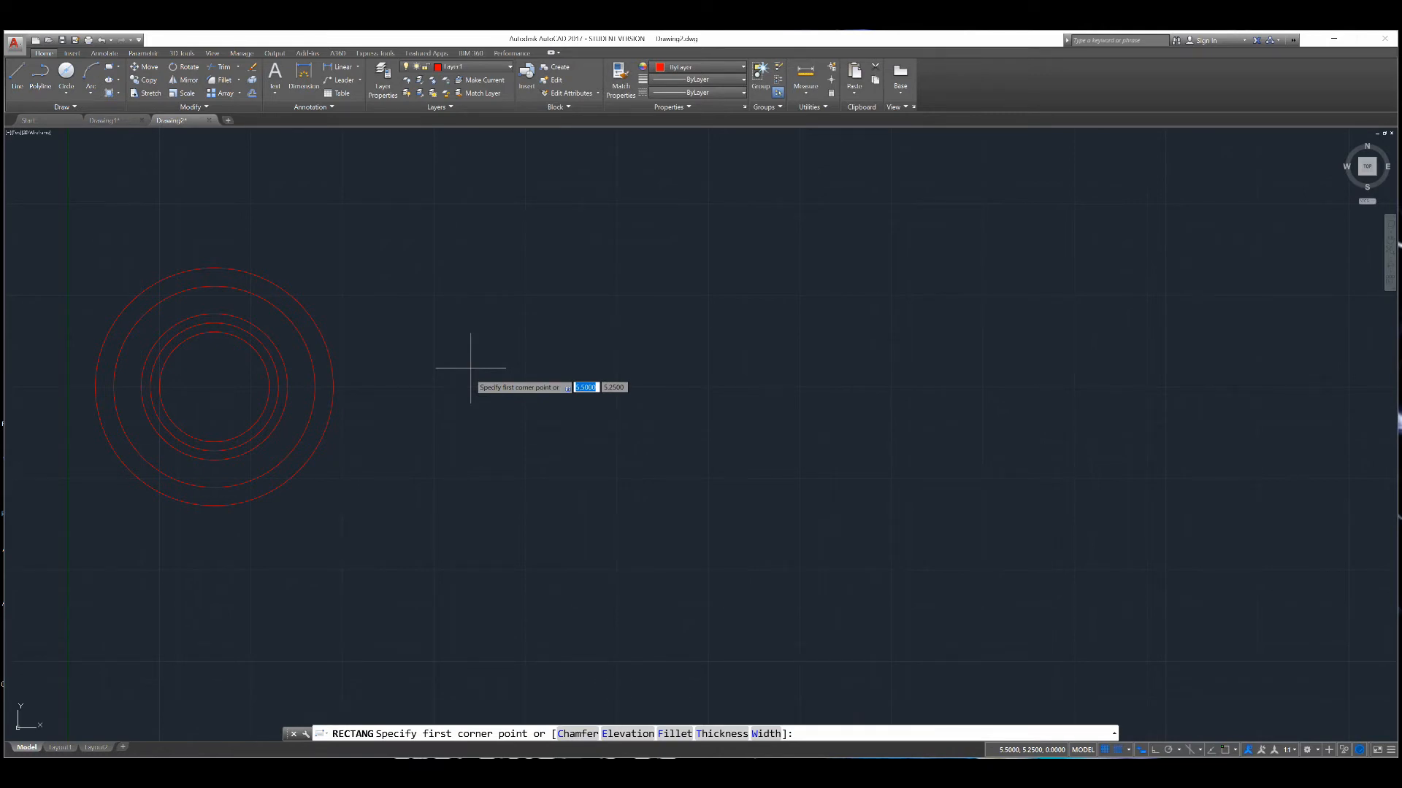
text(5)
key(Tab)
text(4.12)
key(Return)
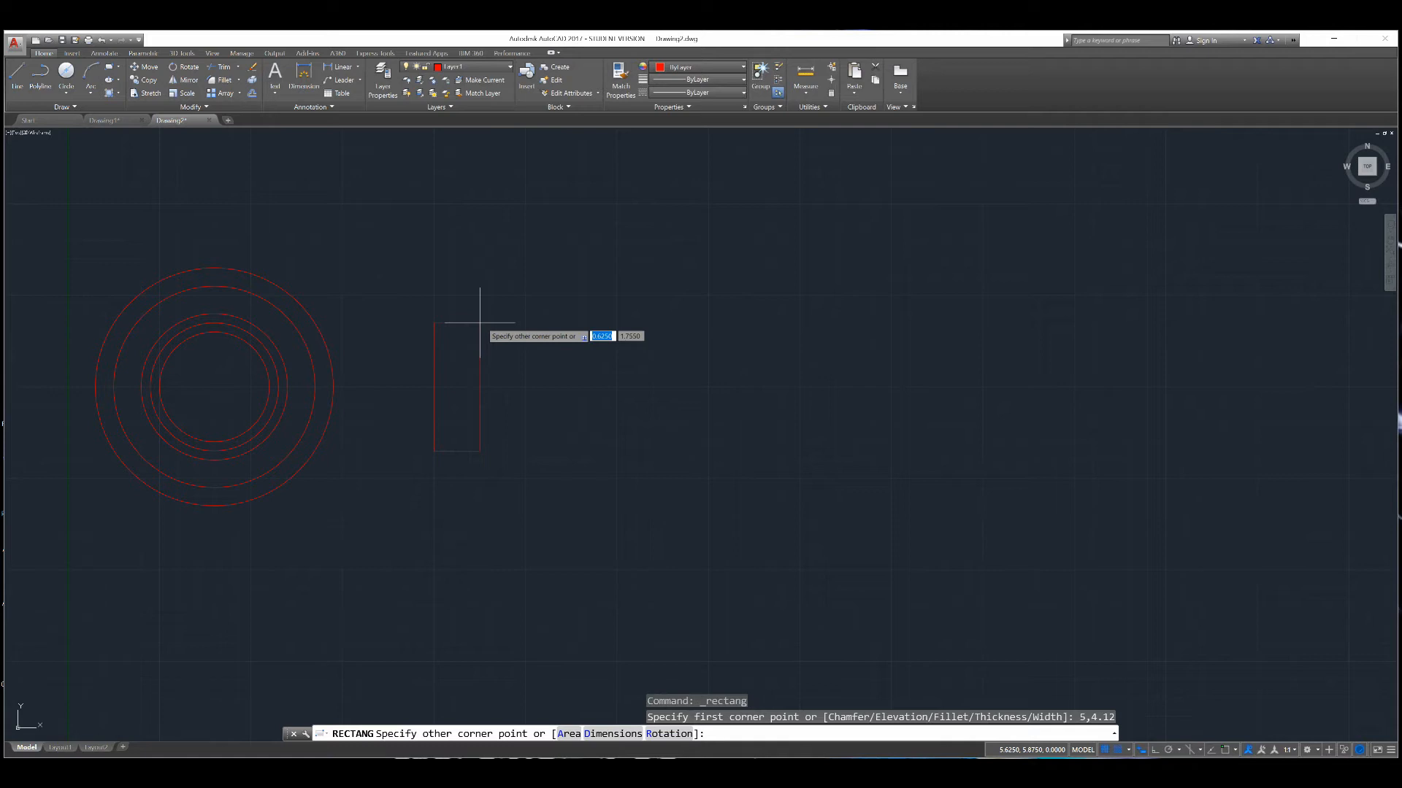
text(1.375)
key(Tab)
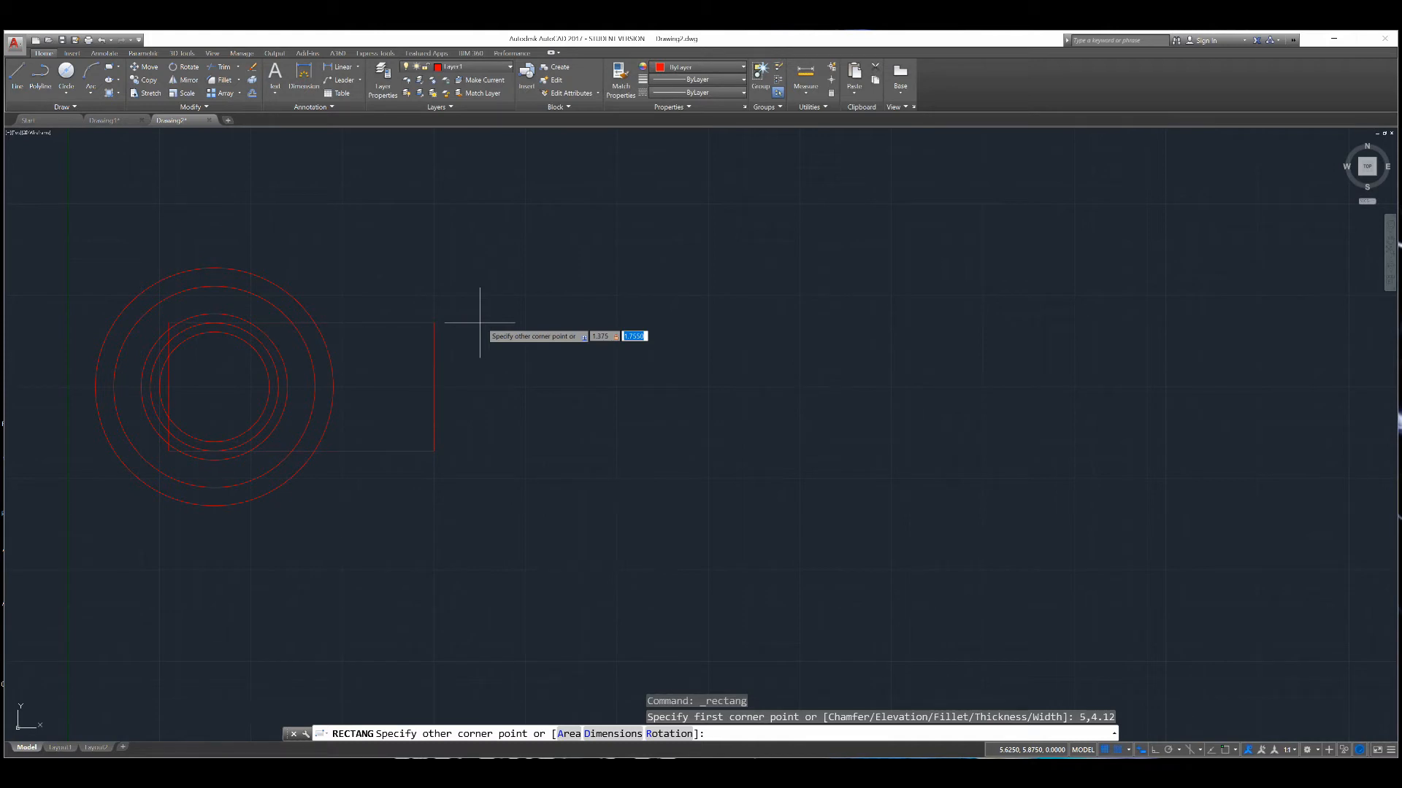
text(1)
key(Return)
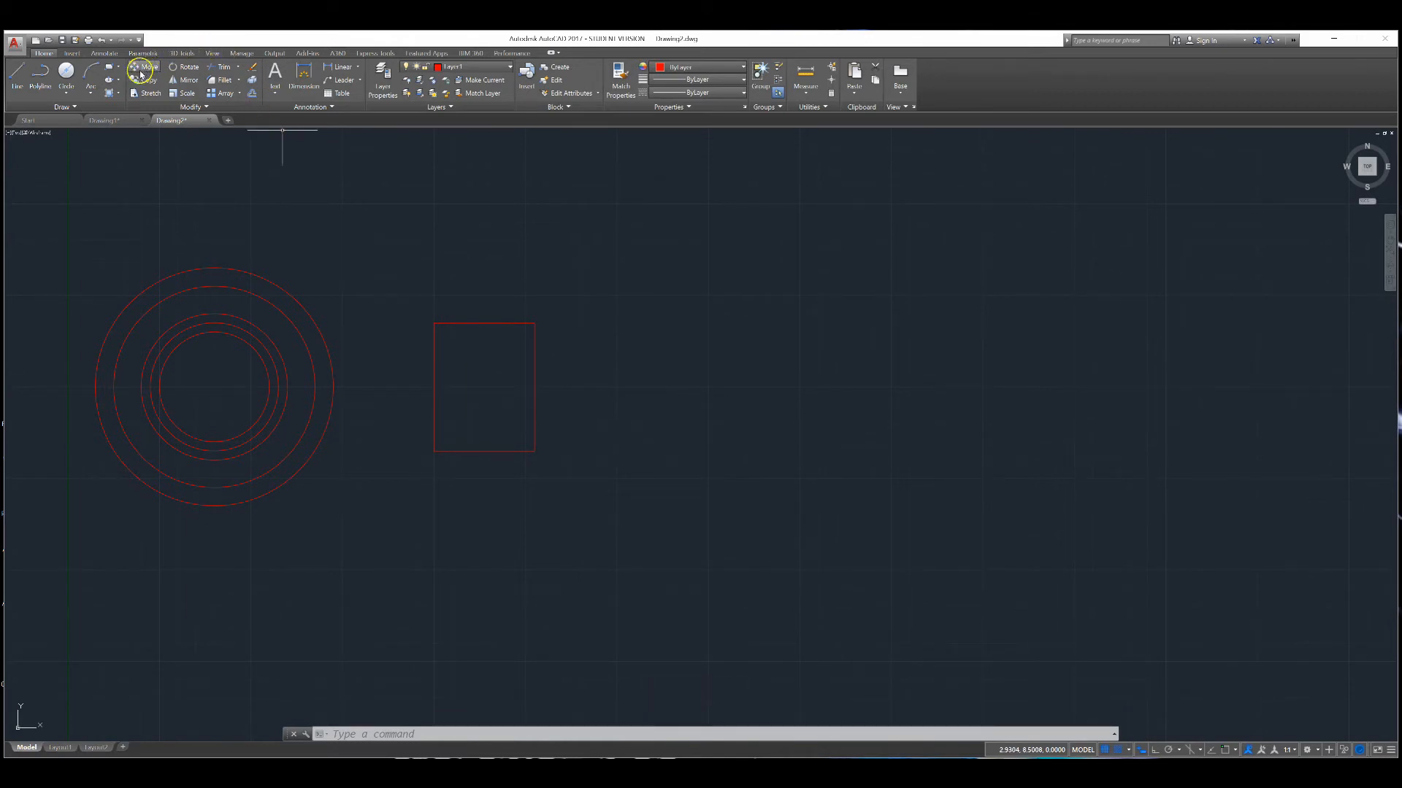
Draw a second rectangle against the first one's right edge, about 1.75 wide and 2 high, vertically centered with it
click(109, 67)
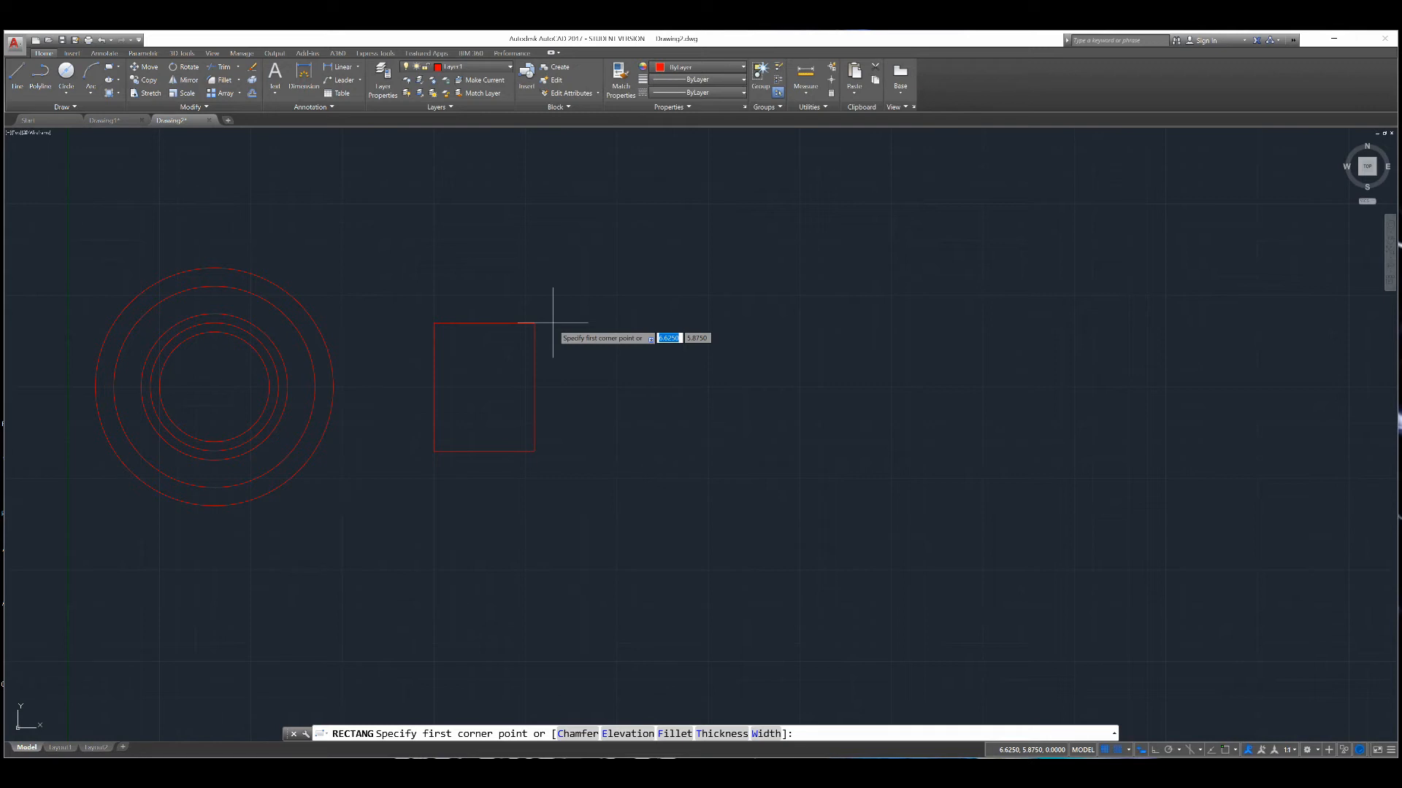
click(531, 460)
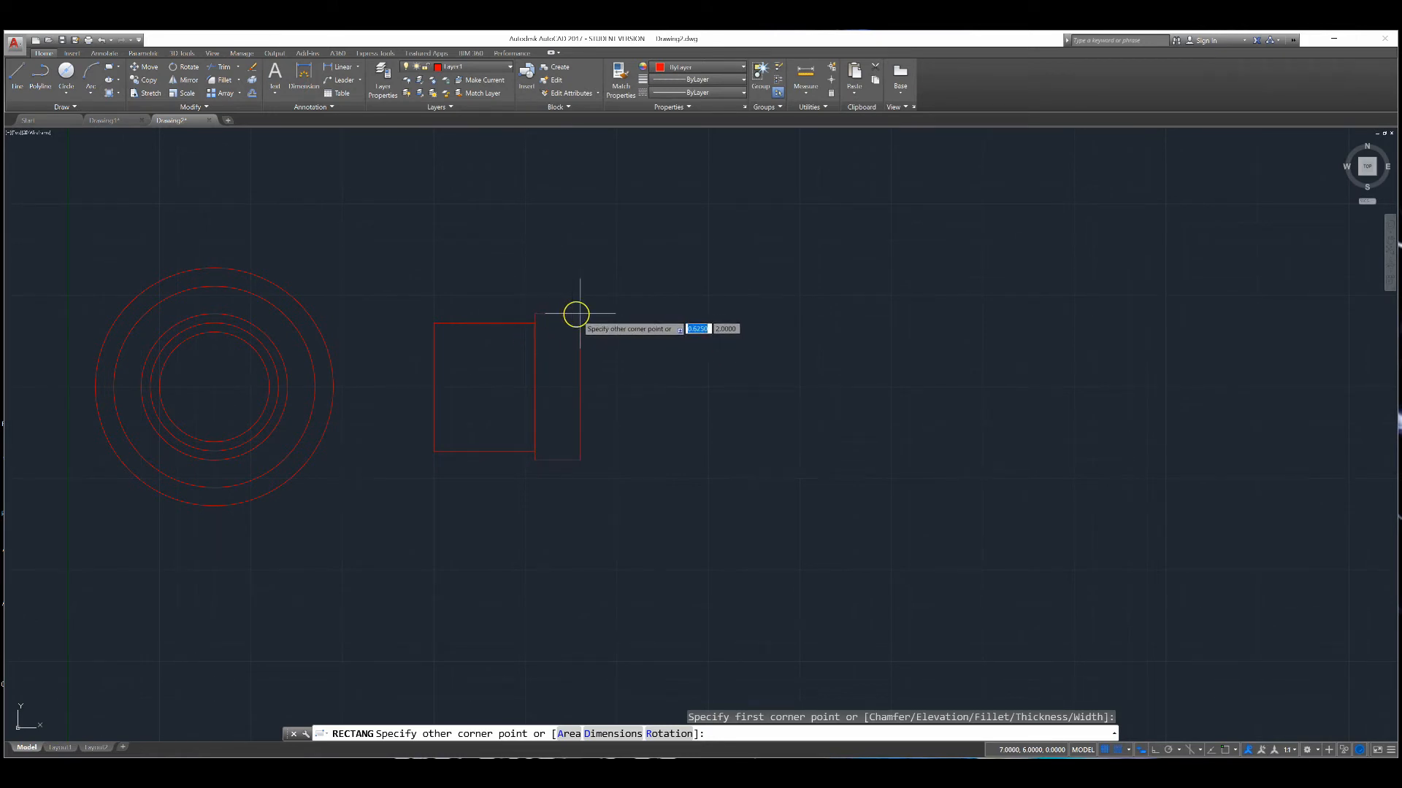
click(662, 314)
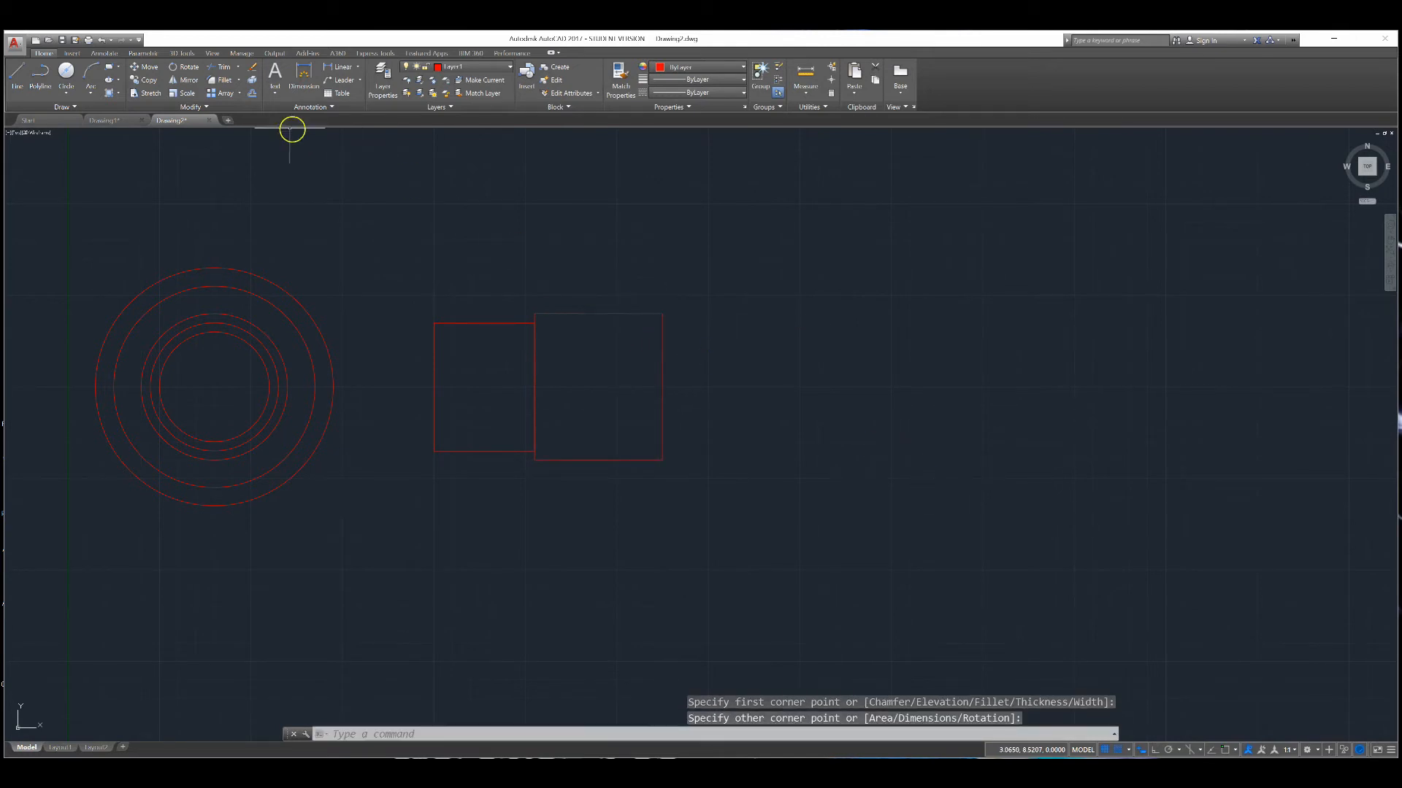
Draw a third rectangle against the second one's right edge, about 2 wide and 2.75 high
click(120, 69)
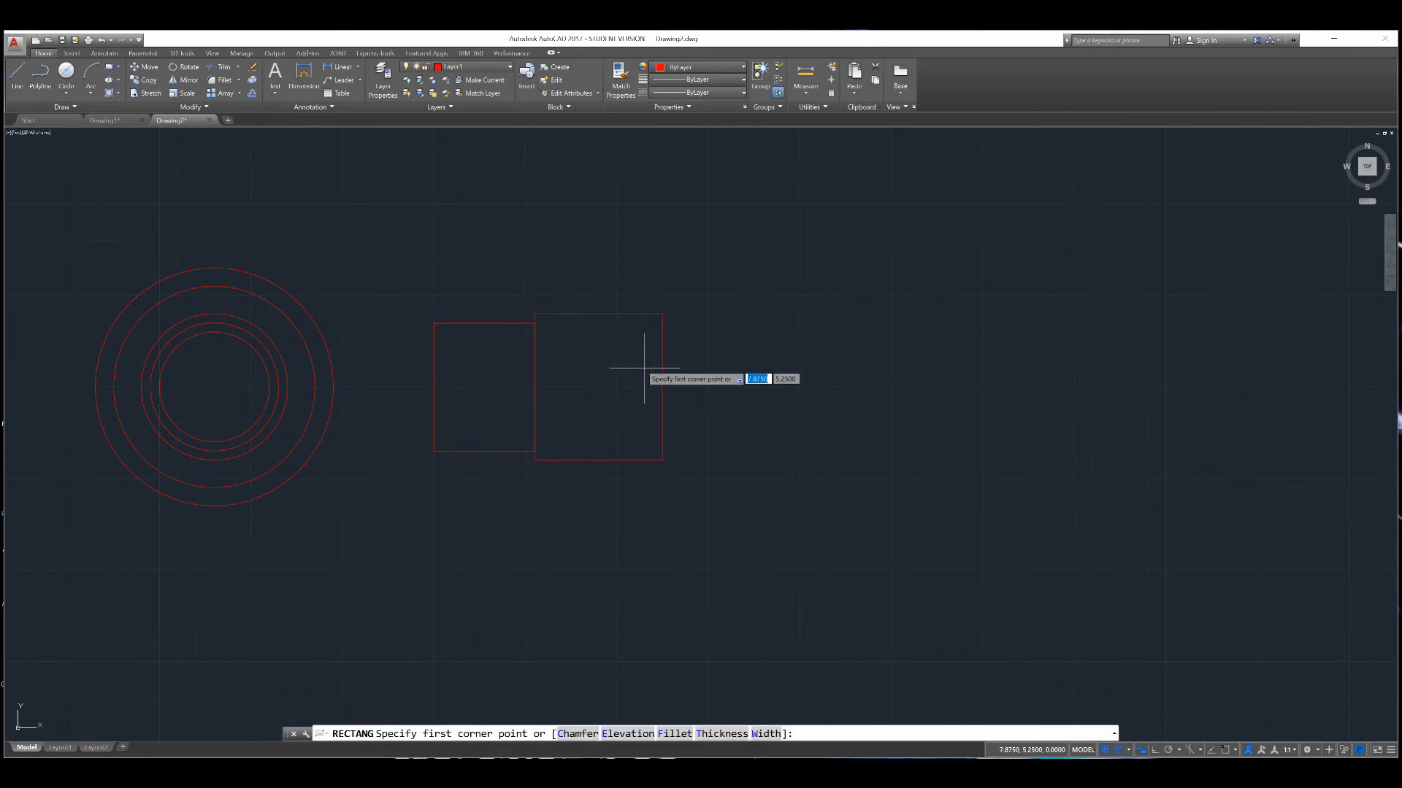
click(662, 469)
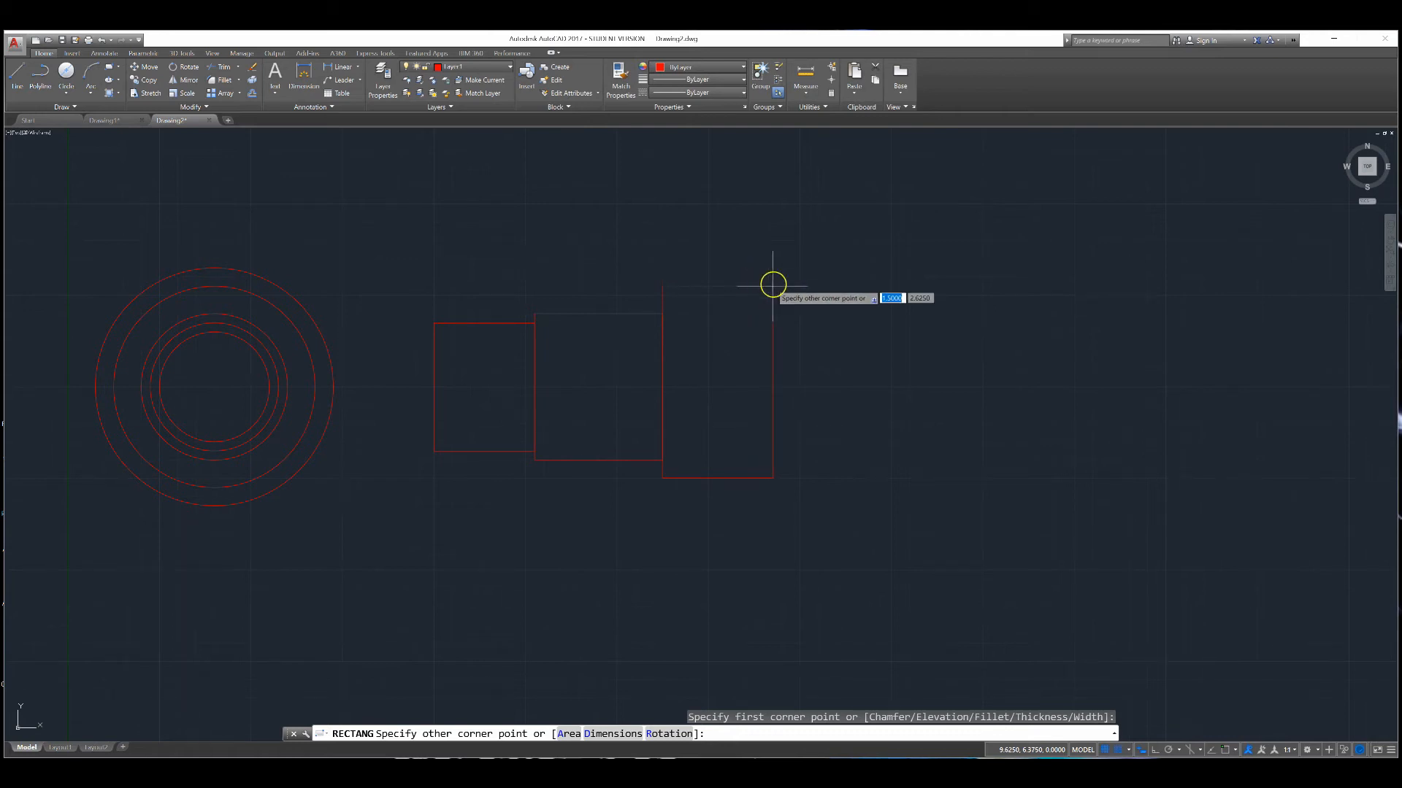
click(809, 276)
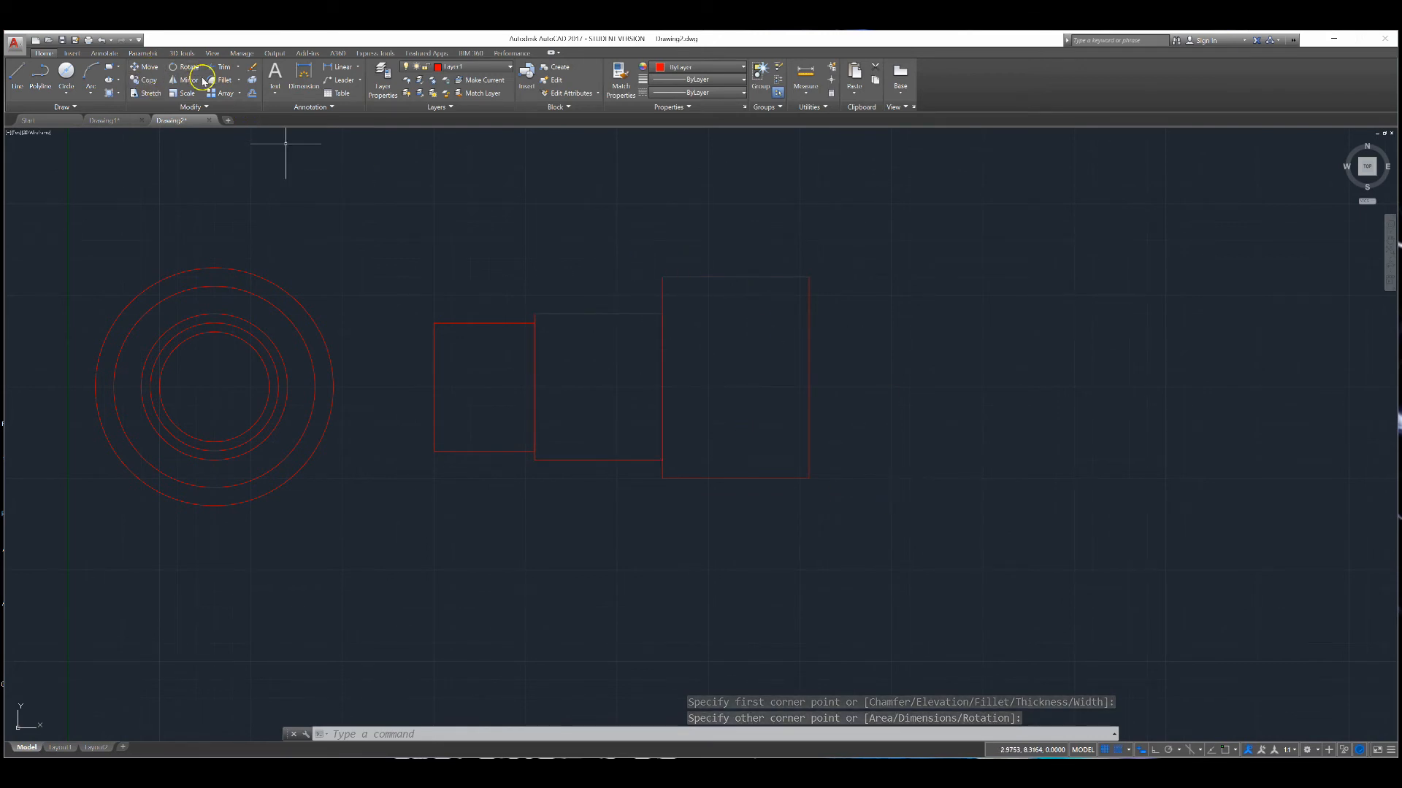
Move the third rectangle straight down 0.125 from its upper-left corner
click(144, 68)
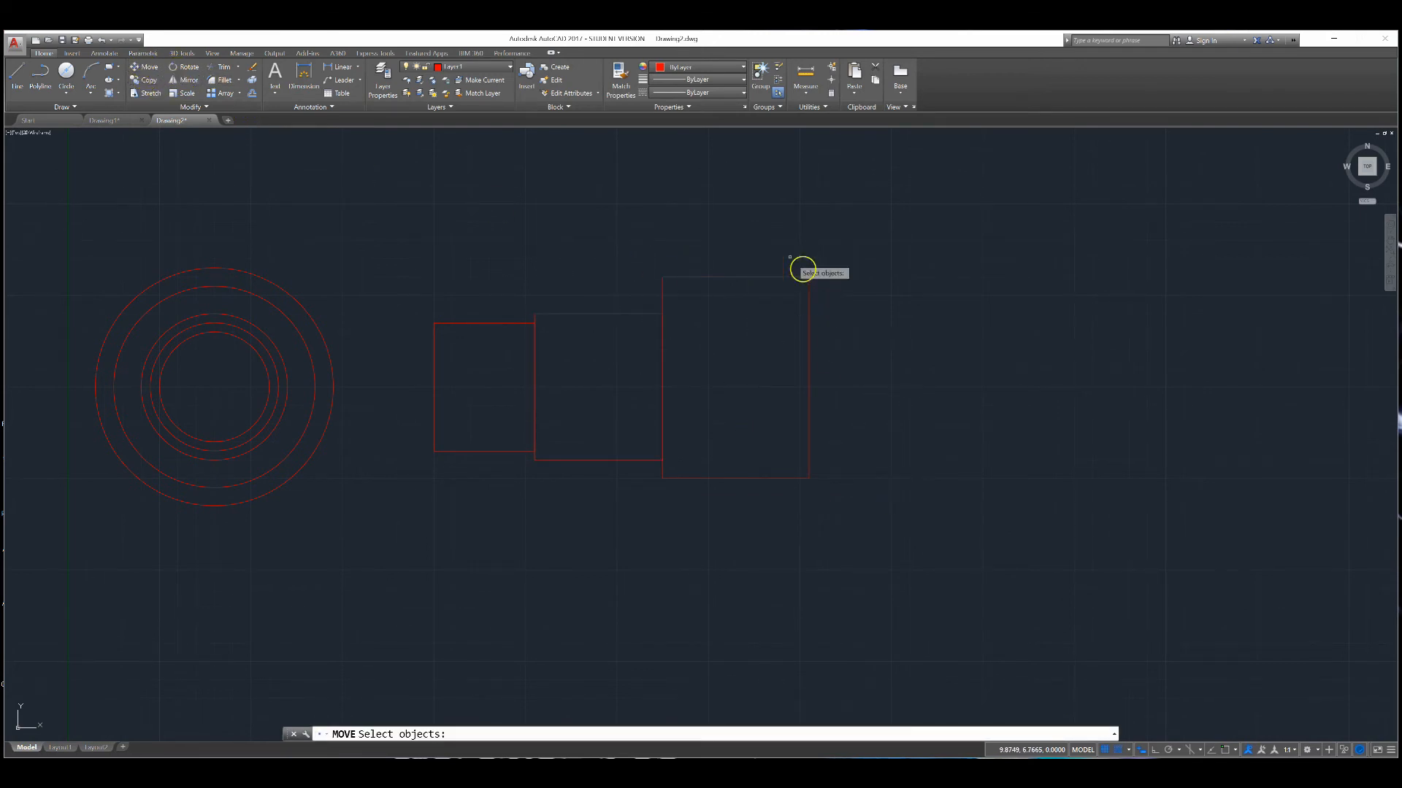
click(782, 278)
key(Return)
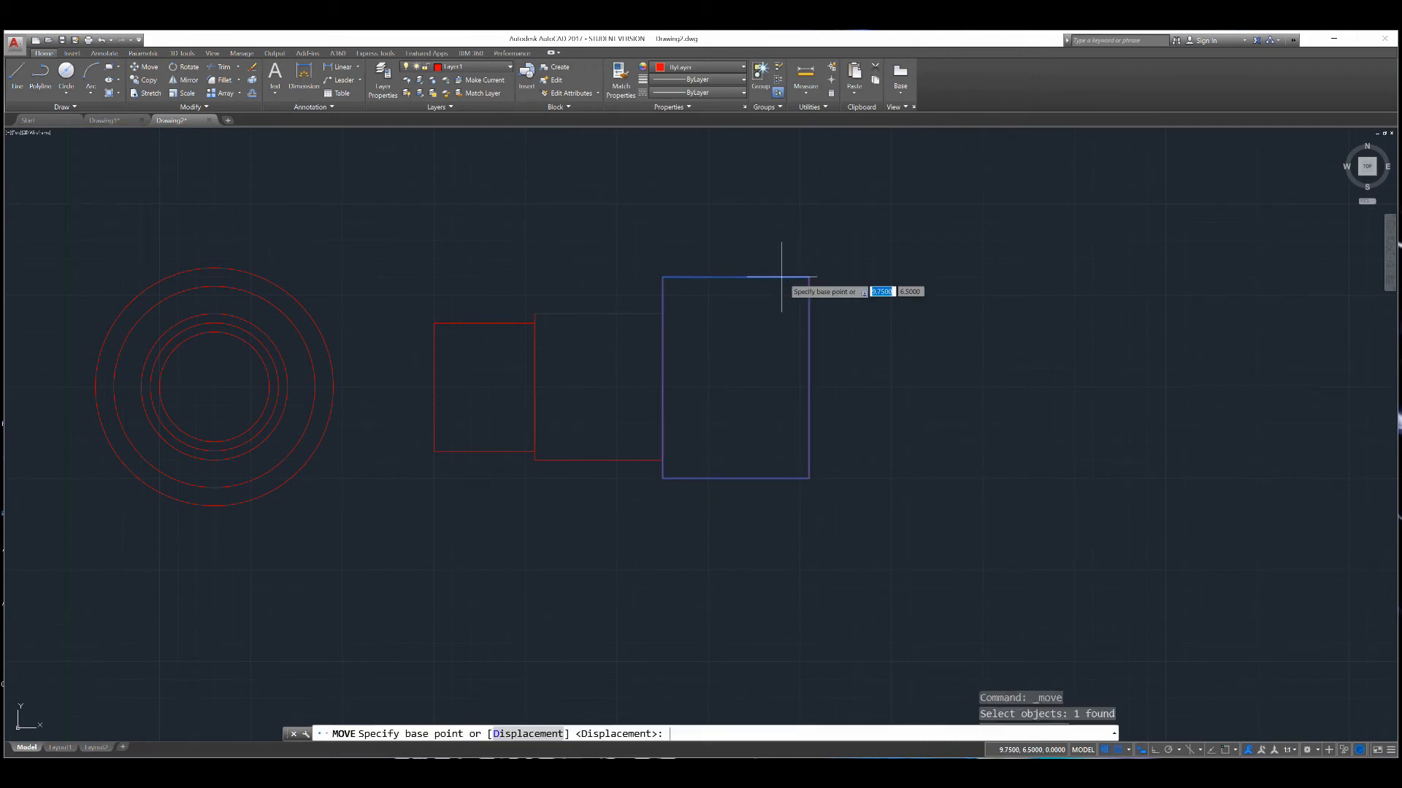
click(662, 277)
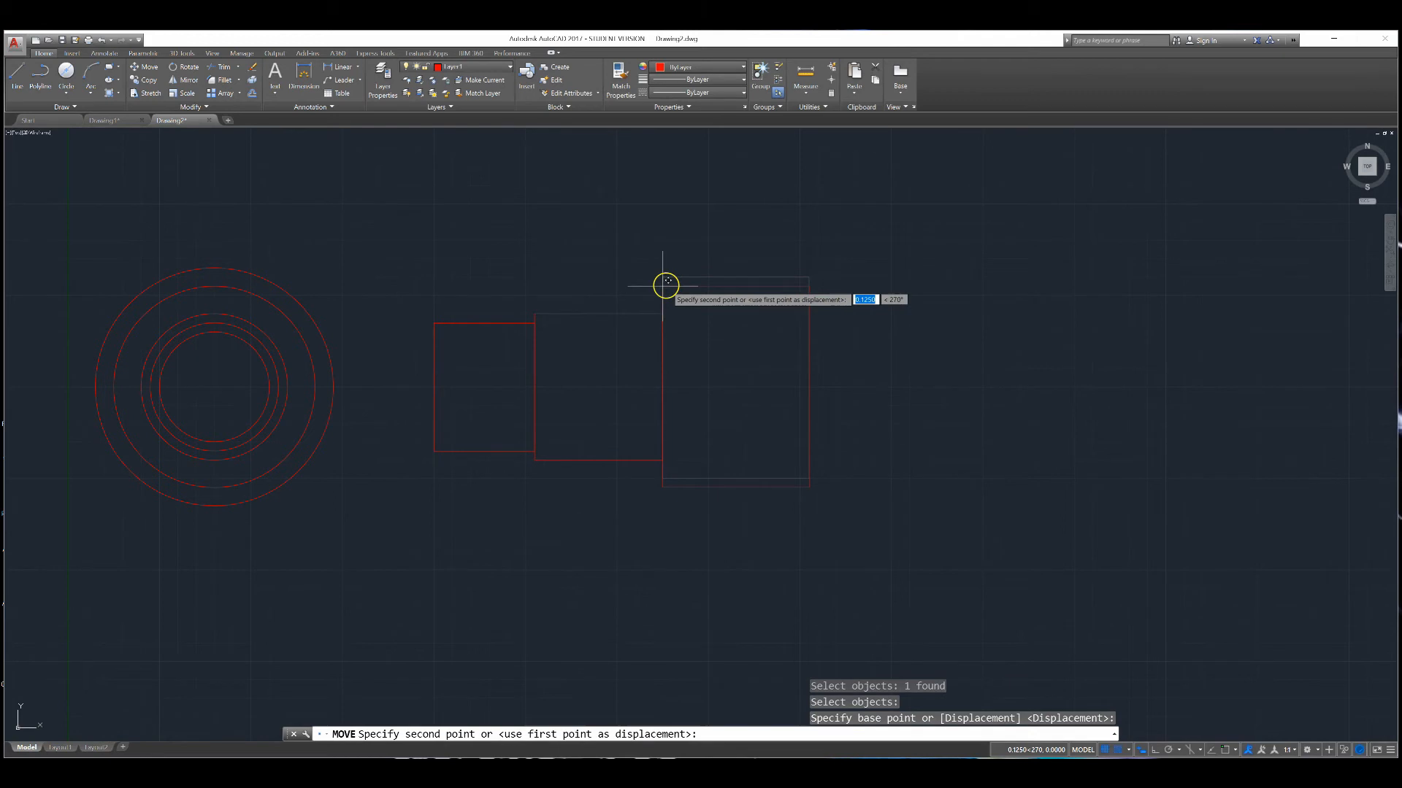
click(663, 286)
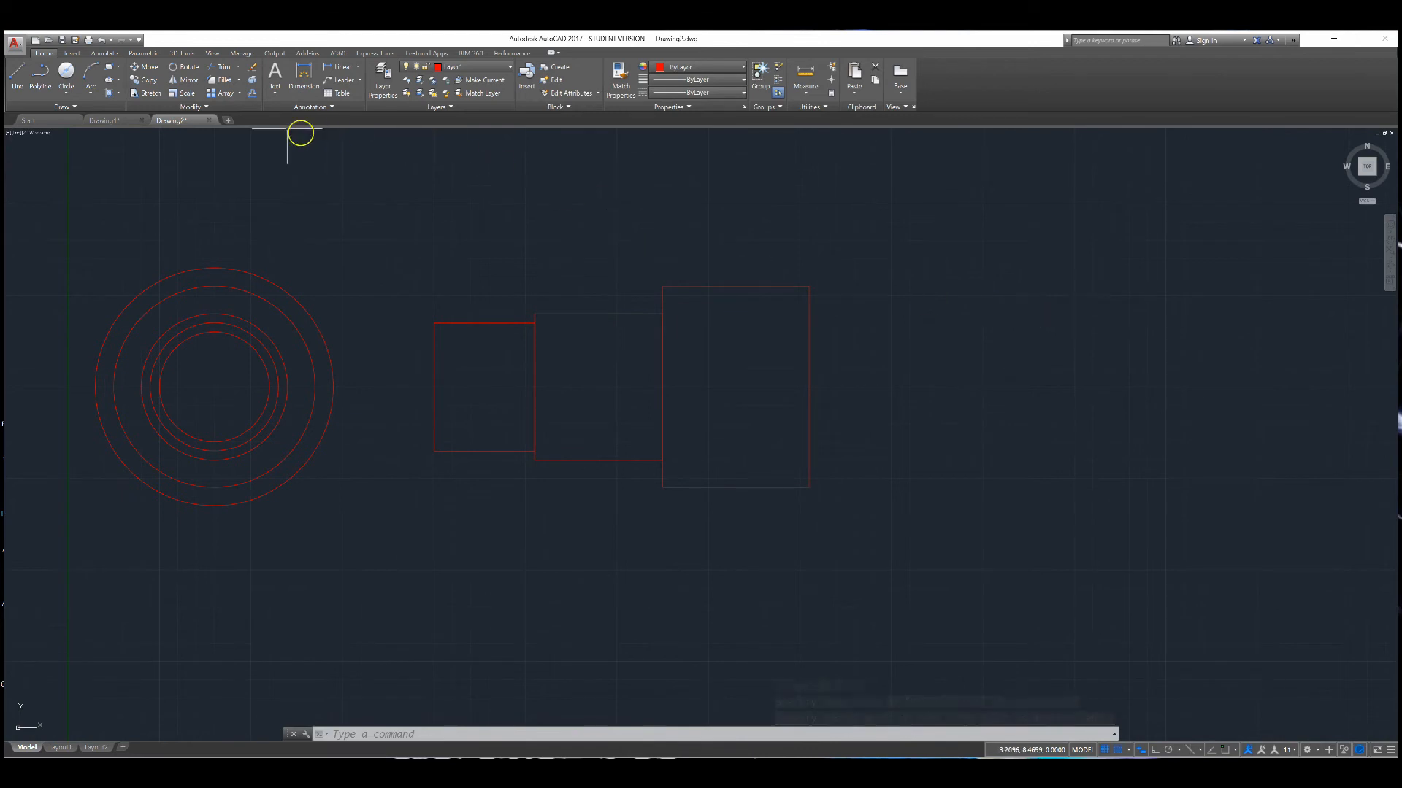
Draw a fourth rectangle against the third one's right edge, about 0.5 wide and 3.25 high, aligned with the outermost circle
click(110, 77)
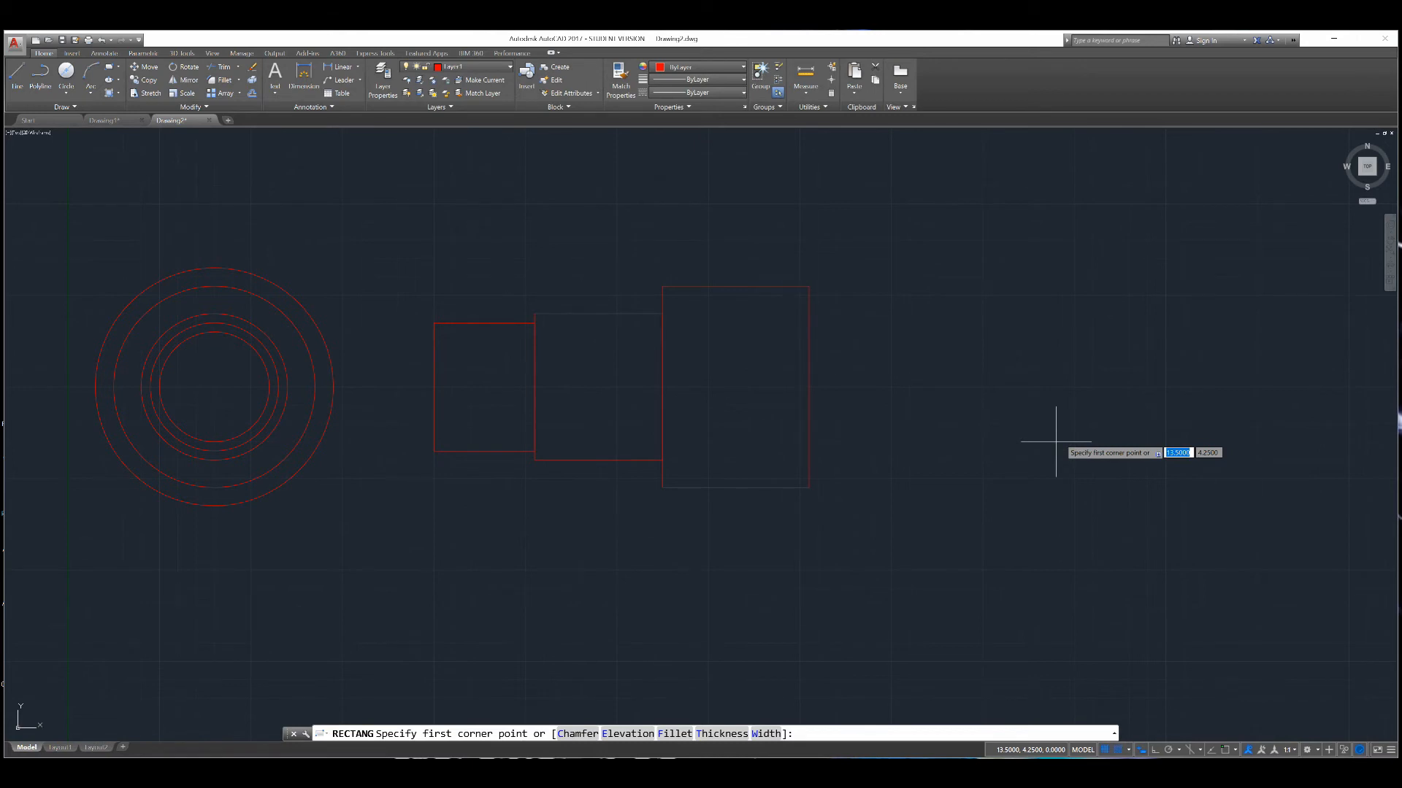
click(808, 498)
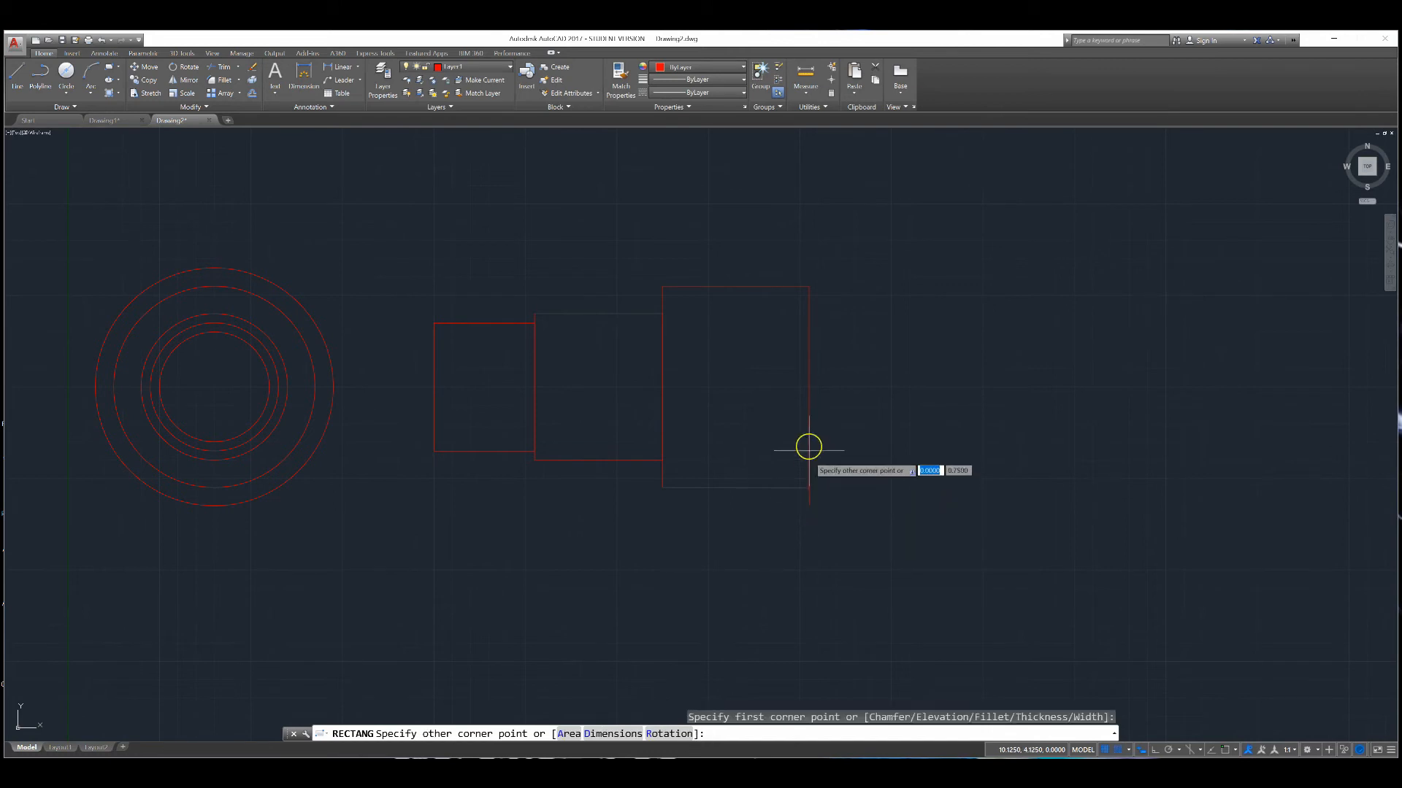
click(846, 268)
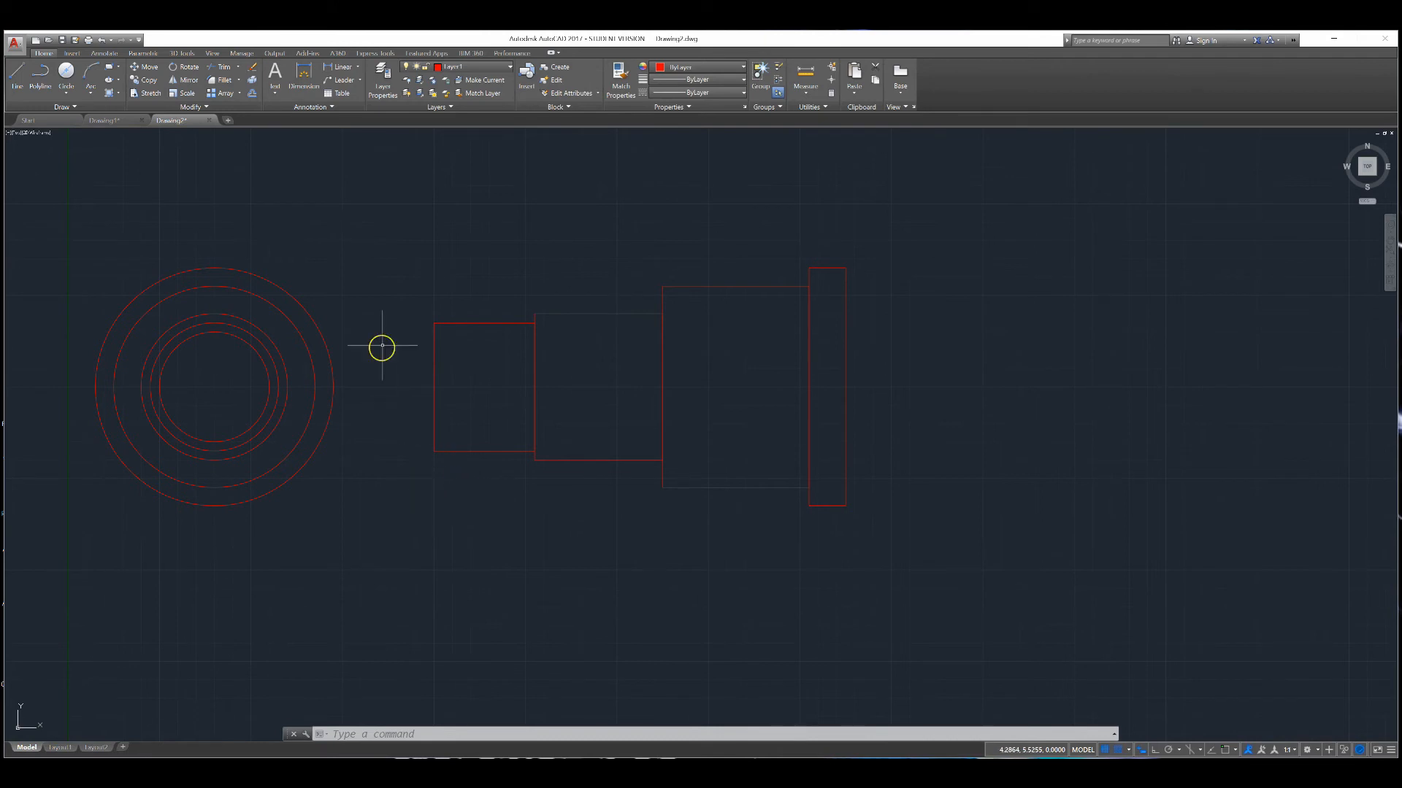
Chamfer the upper-left corner of the side view's leftmost rectangle with both chamfer distances set to 0.125
click(244, 82)
click(224, 117)
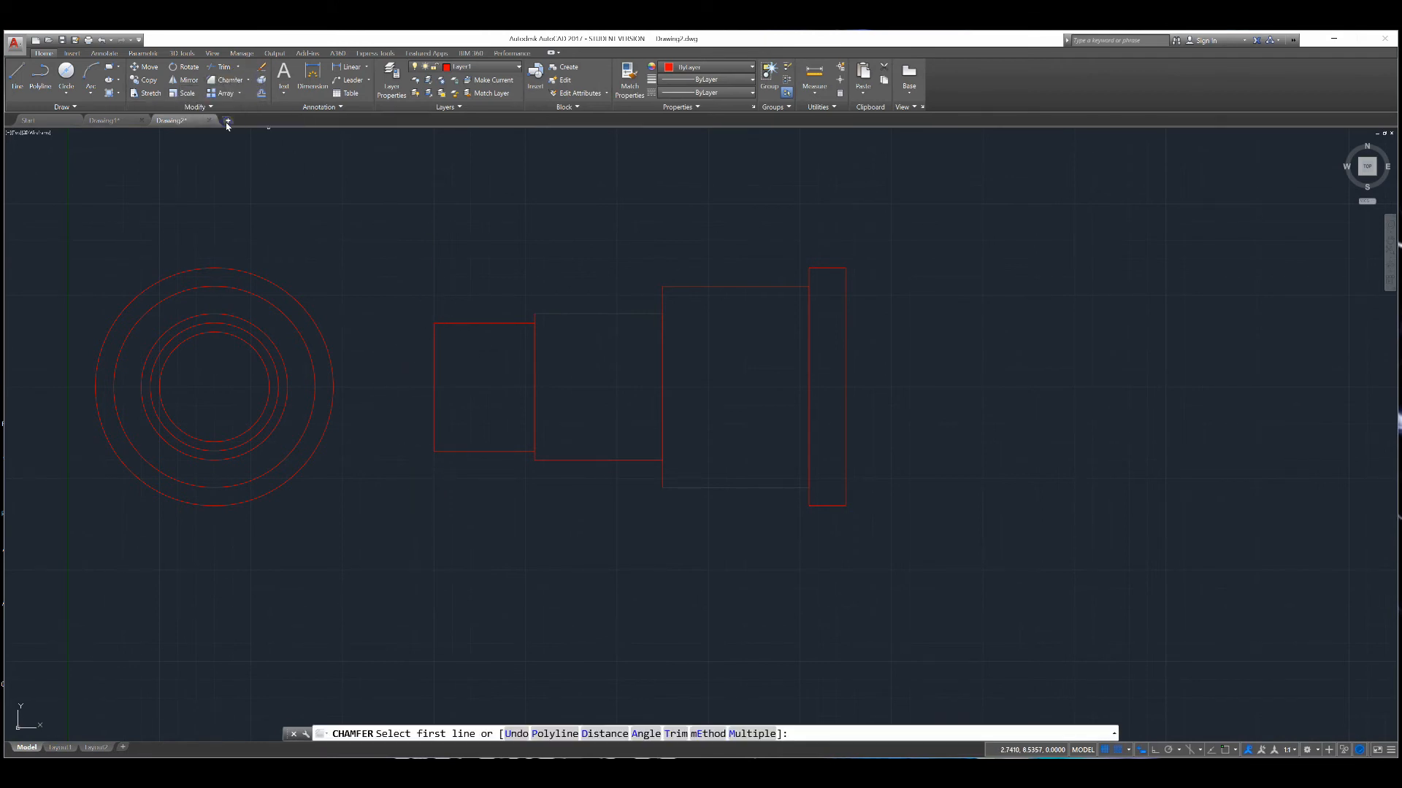
right_click(305, 215)
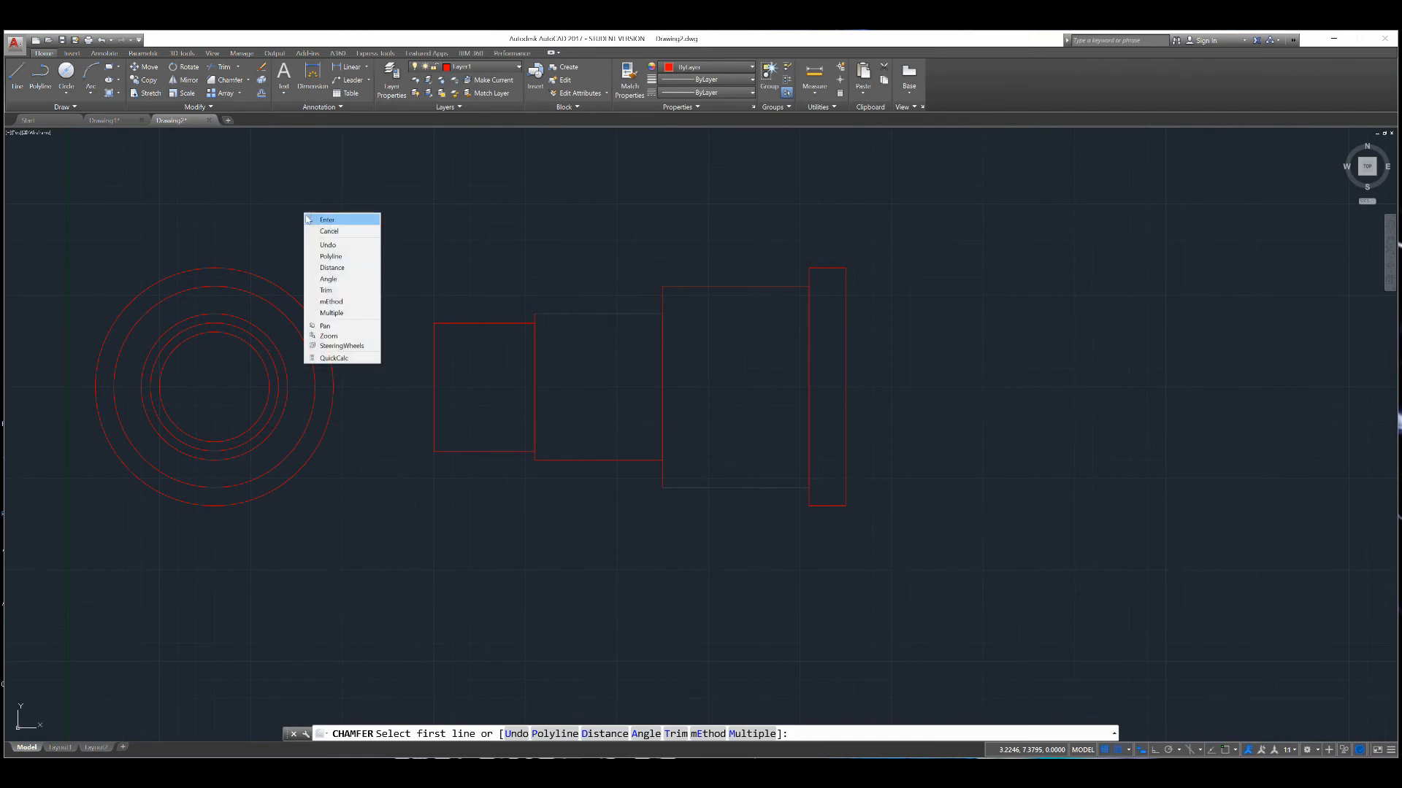
click(346, 268)
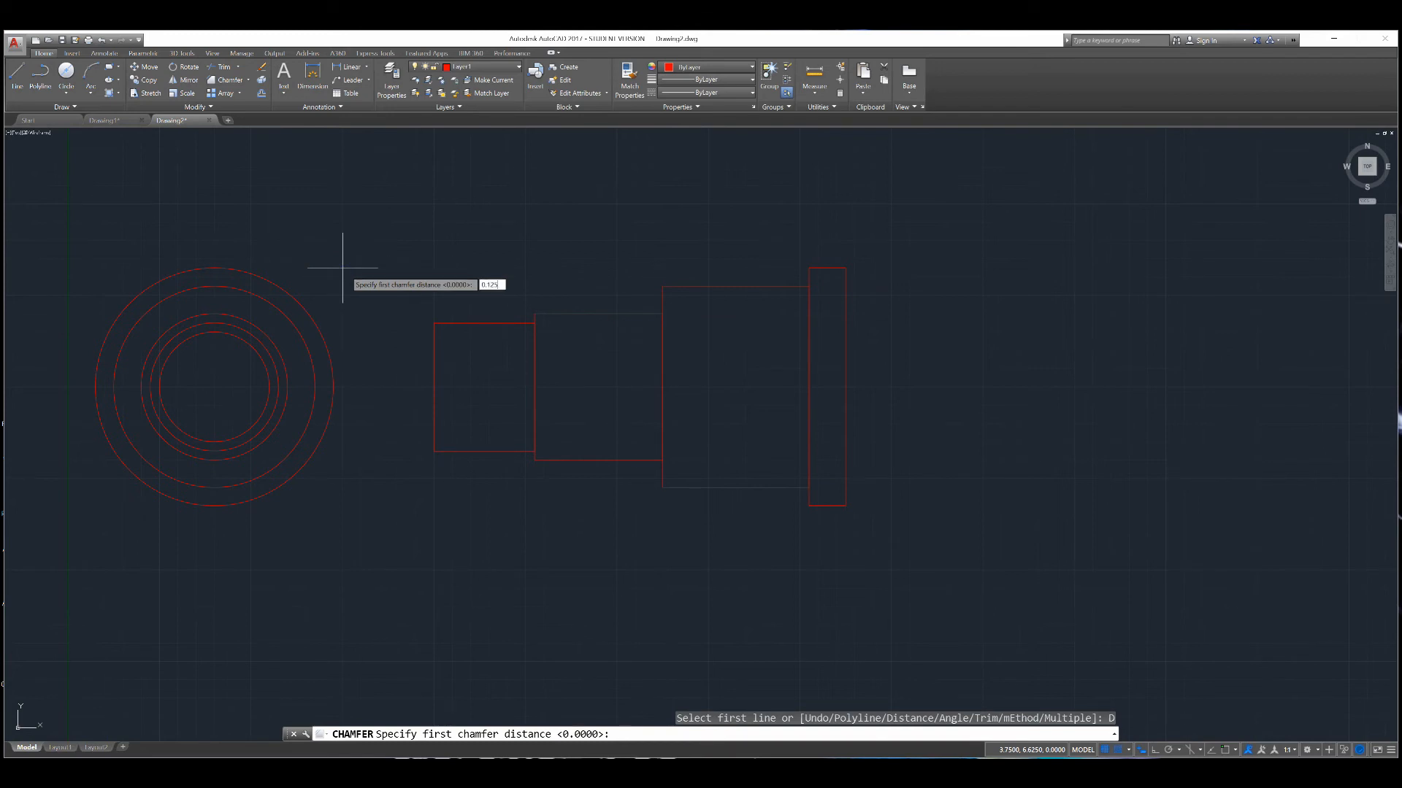
key(Return)
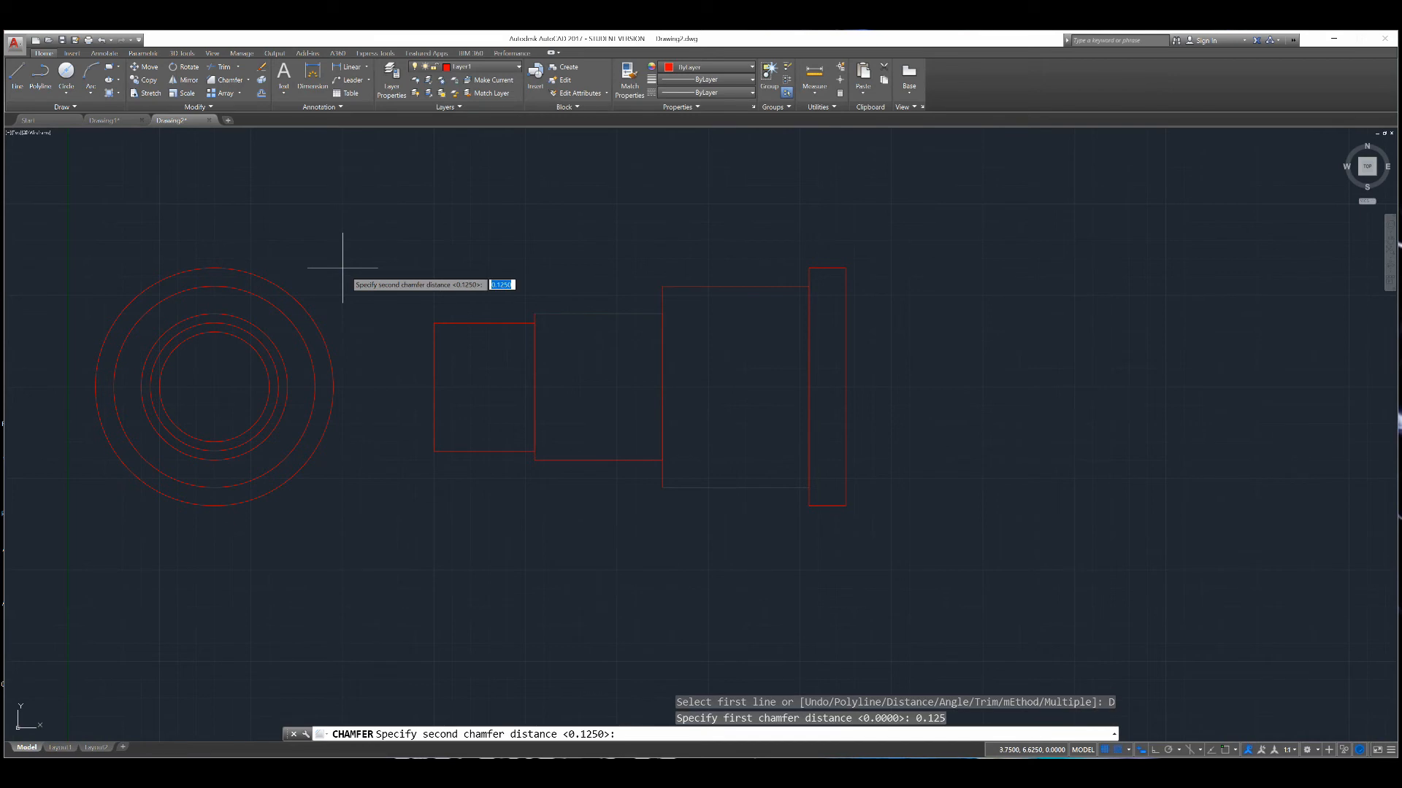
key(Return)
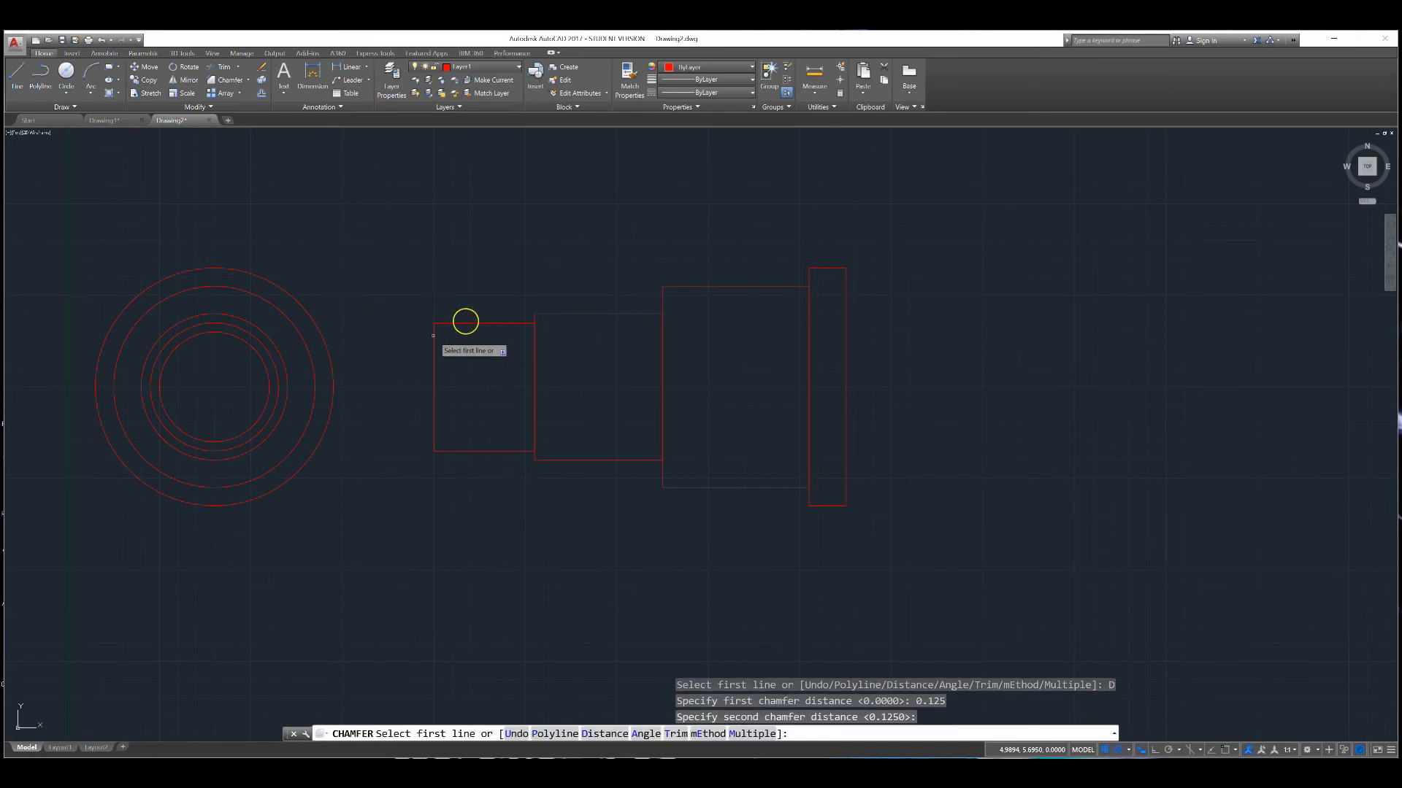
click(471, 324)
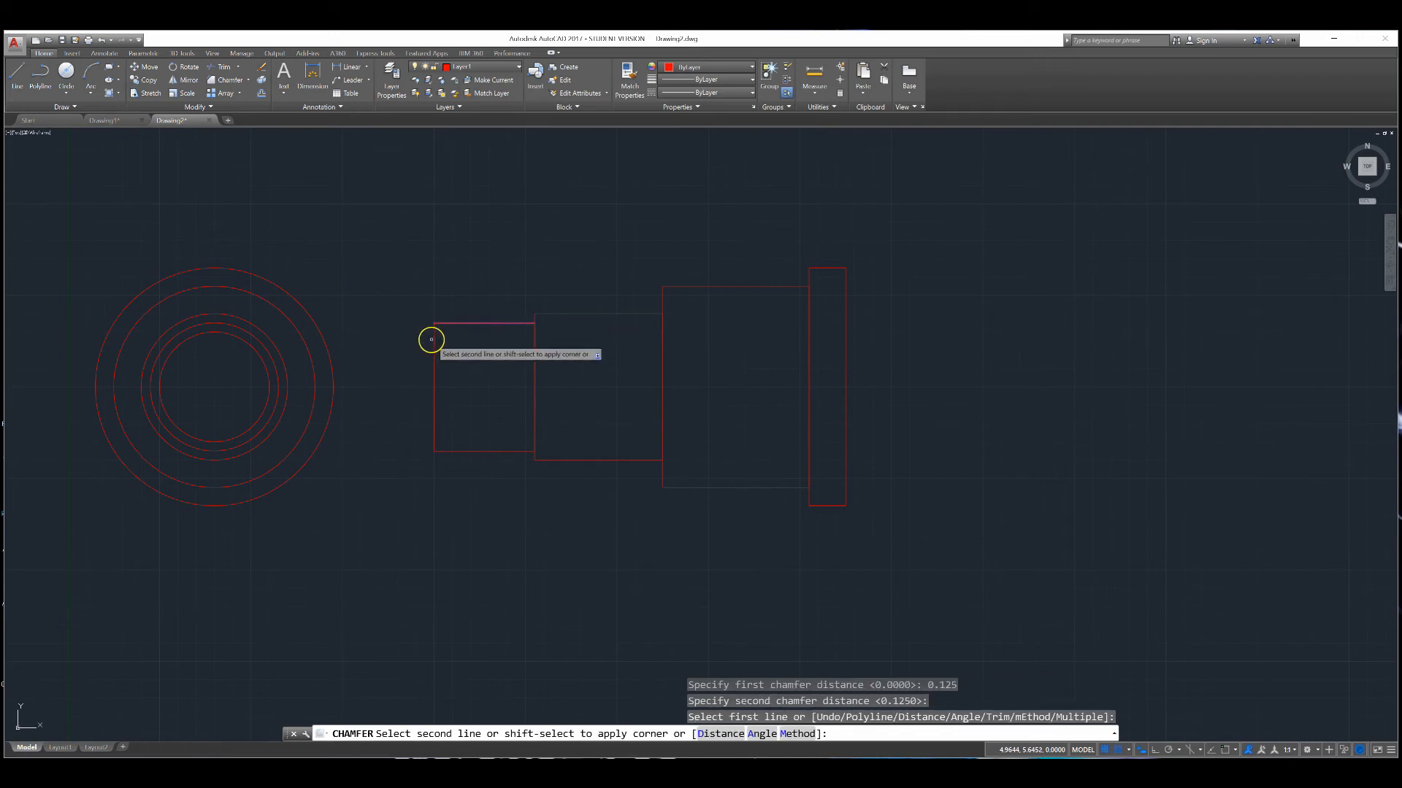
click(433, 339)
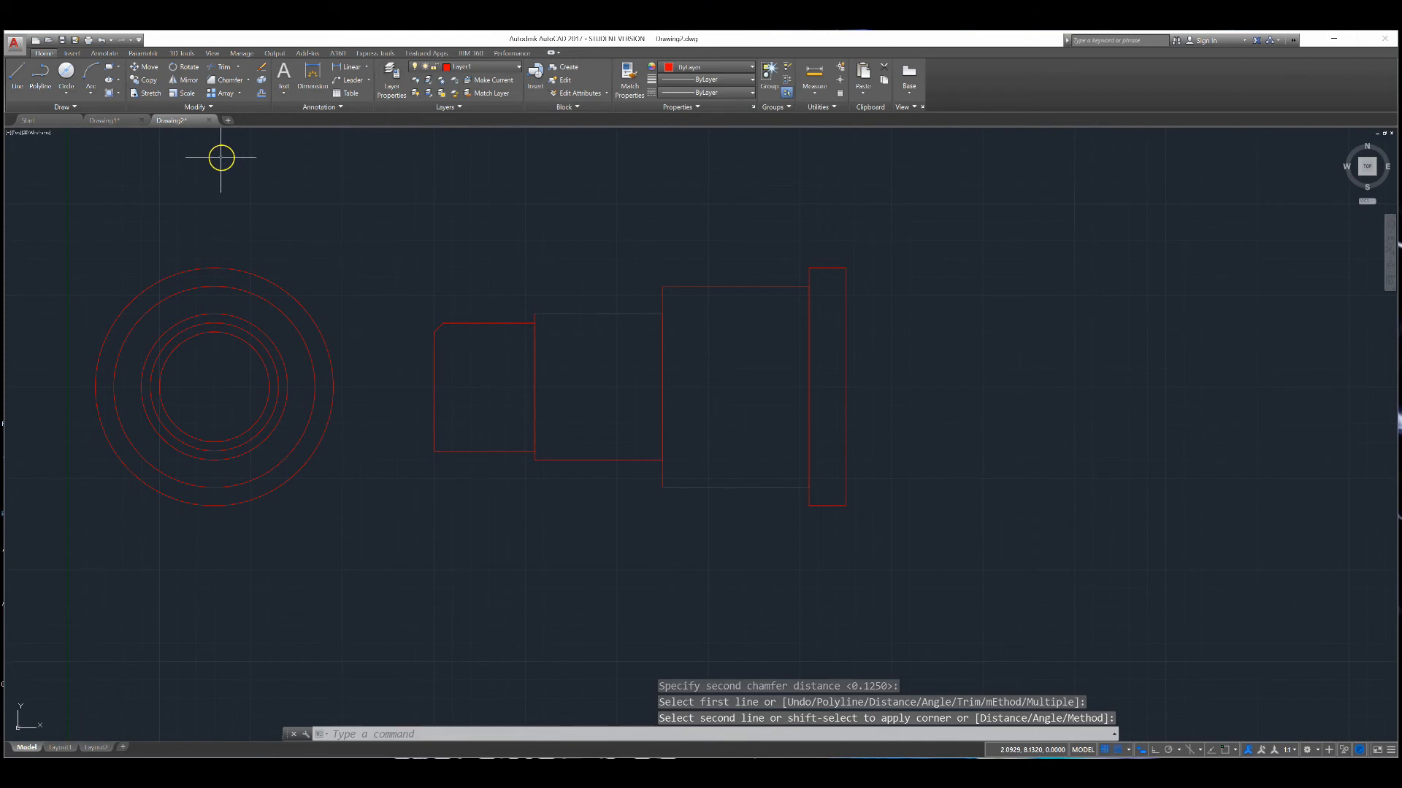
Chamfer the lower-left corner of the side view's leftmost rectangle, keeping both distances at 0.125
click(228, 80)
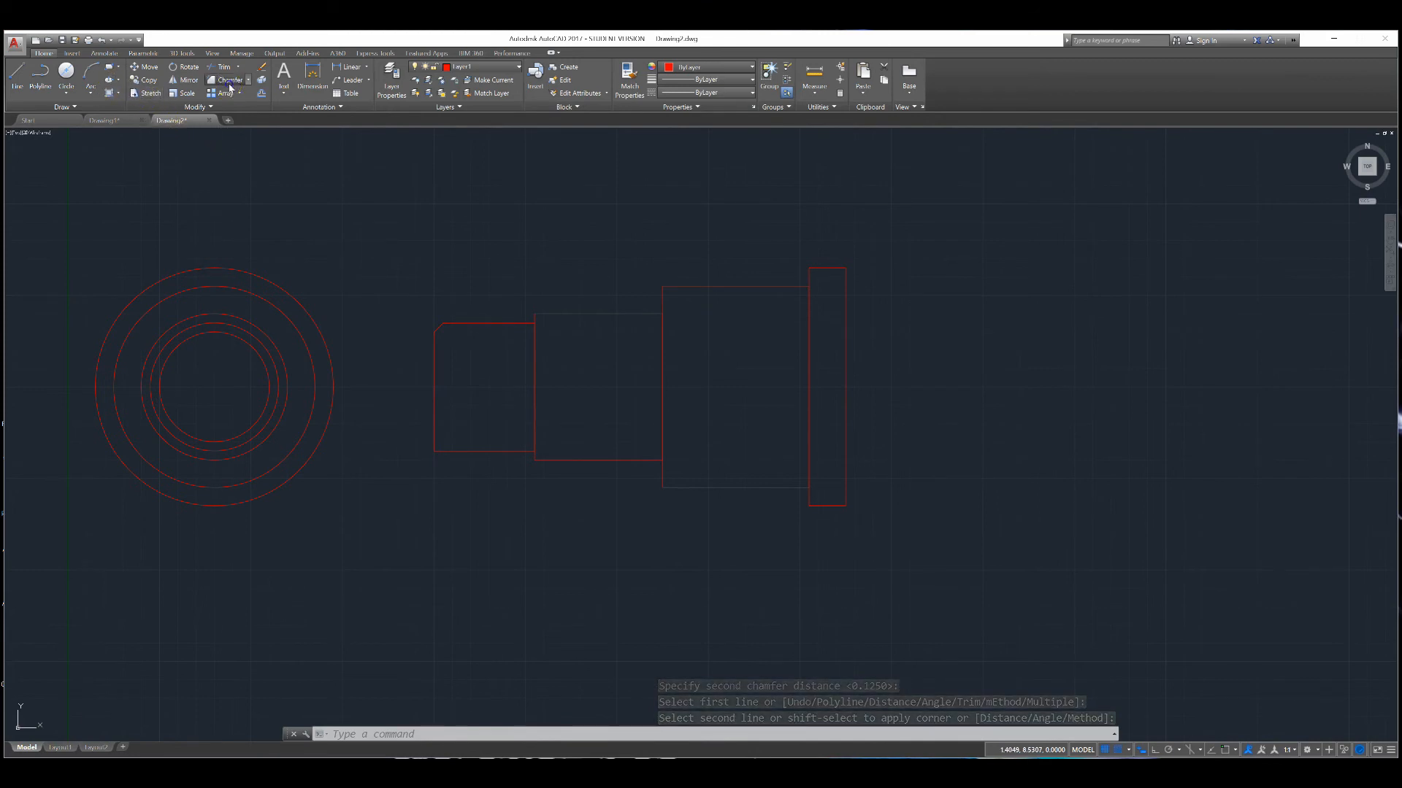
right_click(389, 438)
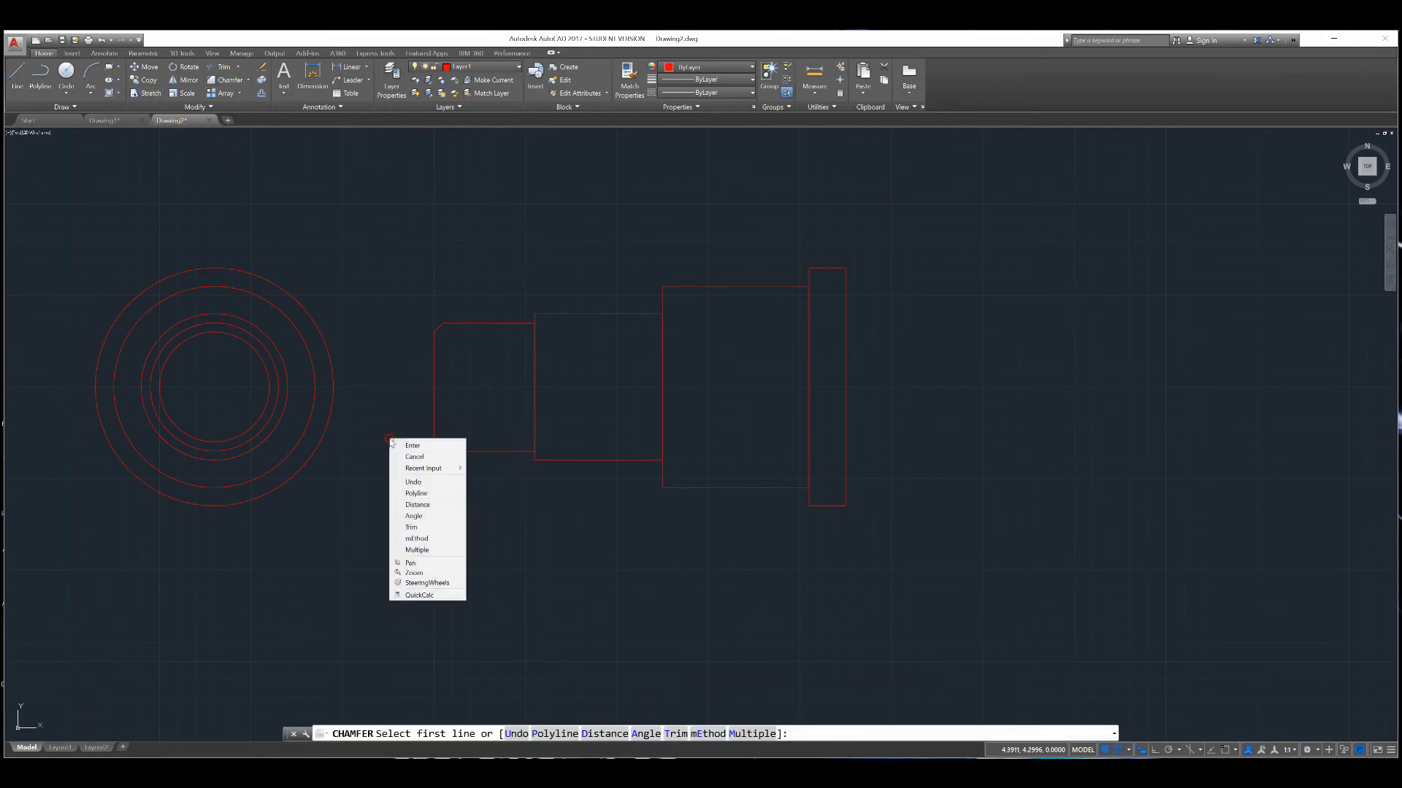
click(413, 509)
key(Return)
key(Return)
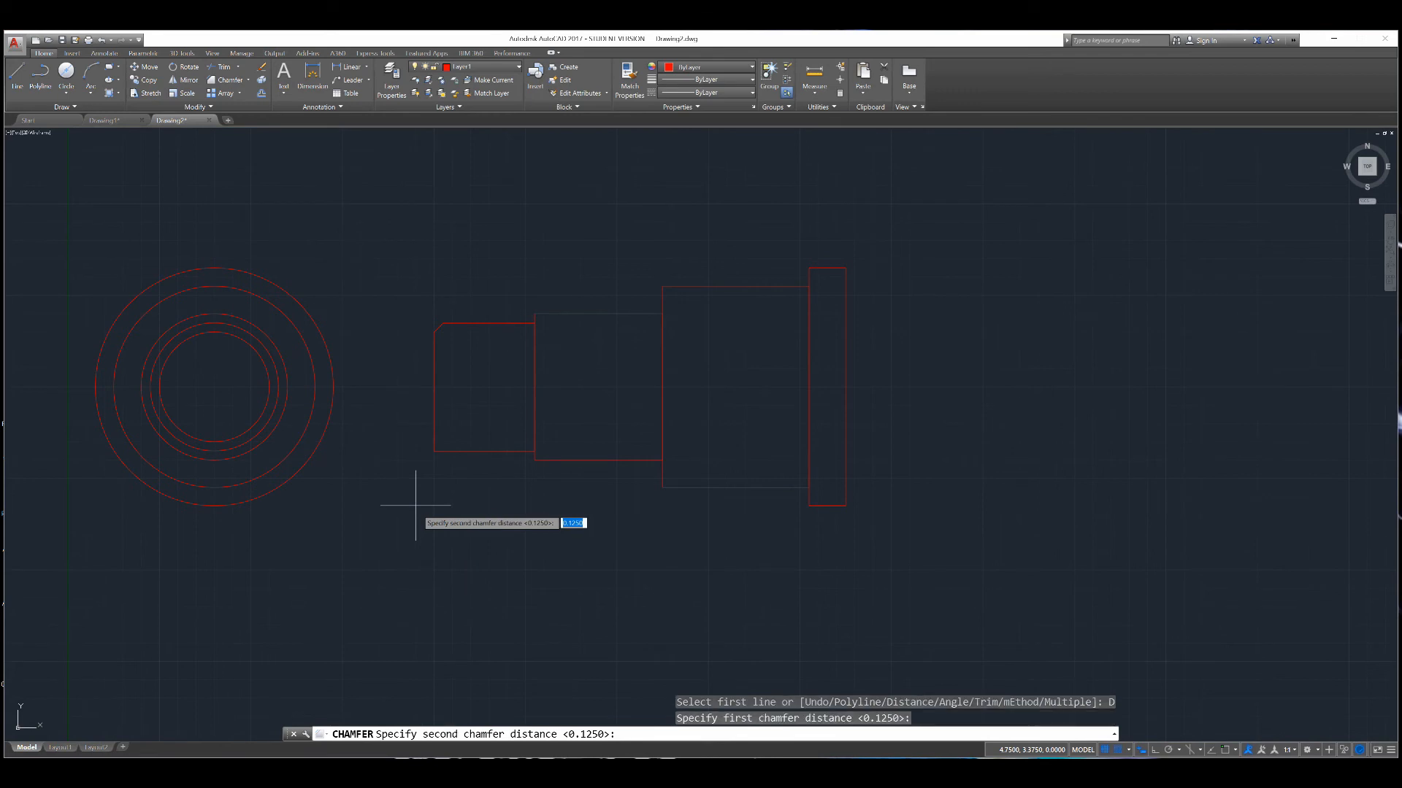
click(451, 452)
click(434, 438)
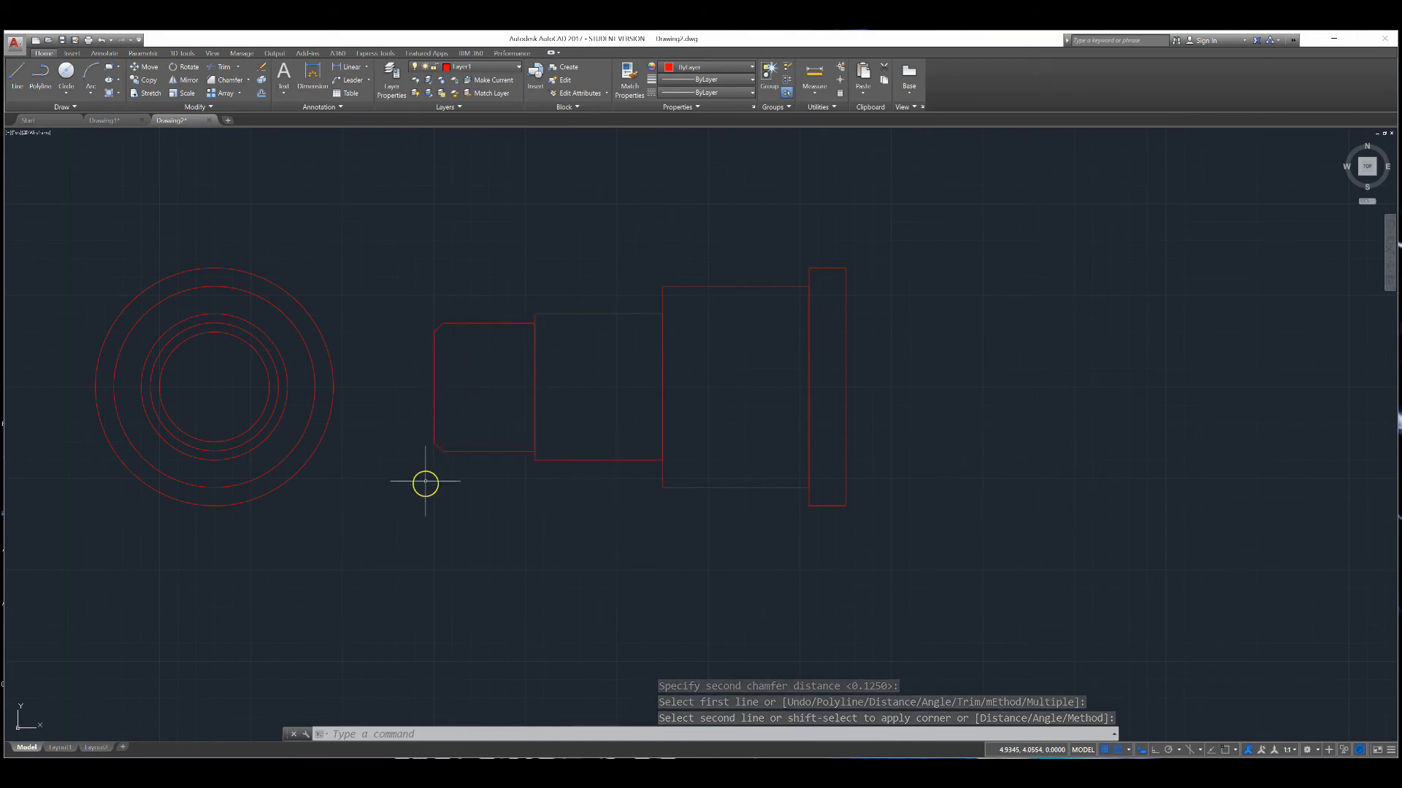
Draw a vertical line joining the inner ends of the two chamfers on the leftmost rectangle
click(17, 73)
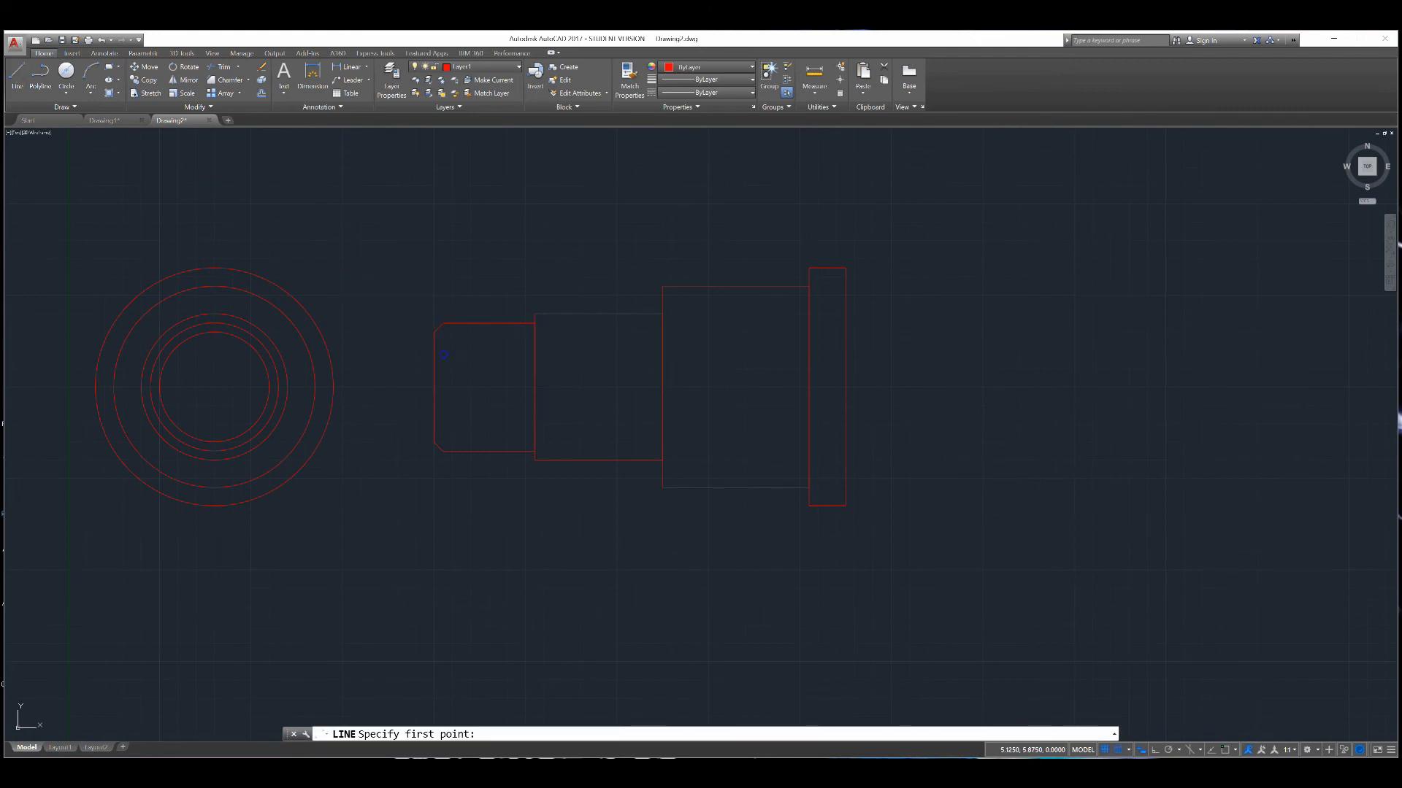
click(443, 323)
click(442, 451)
key(Return)
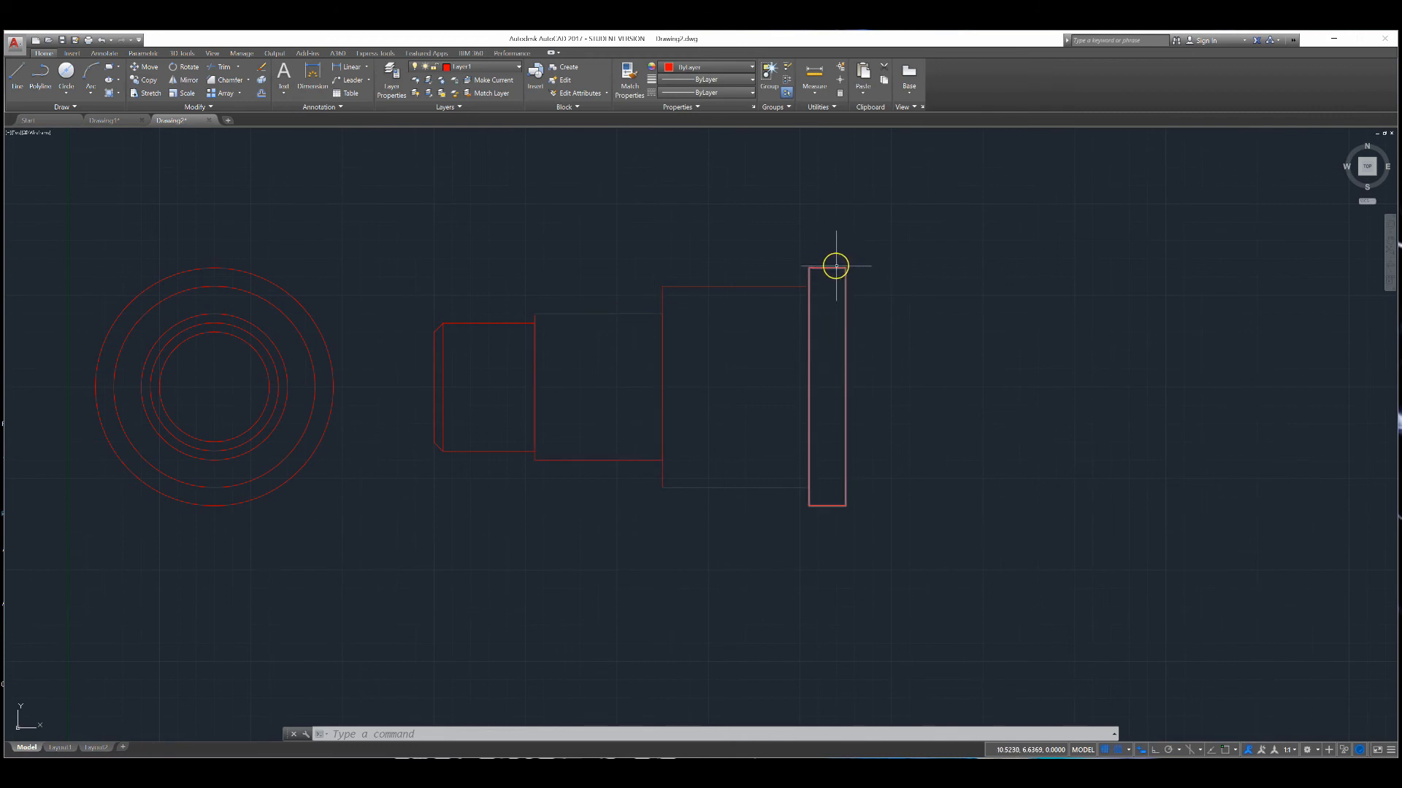
Fillet the upper-right and lower-right corners of the rightmost rectangle with radius 0.125, using the Multiple option
click(247, 82)
click(234, 101)
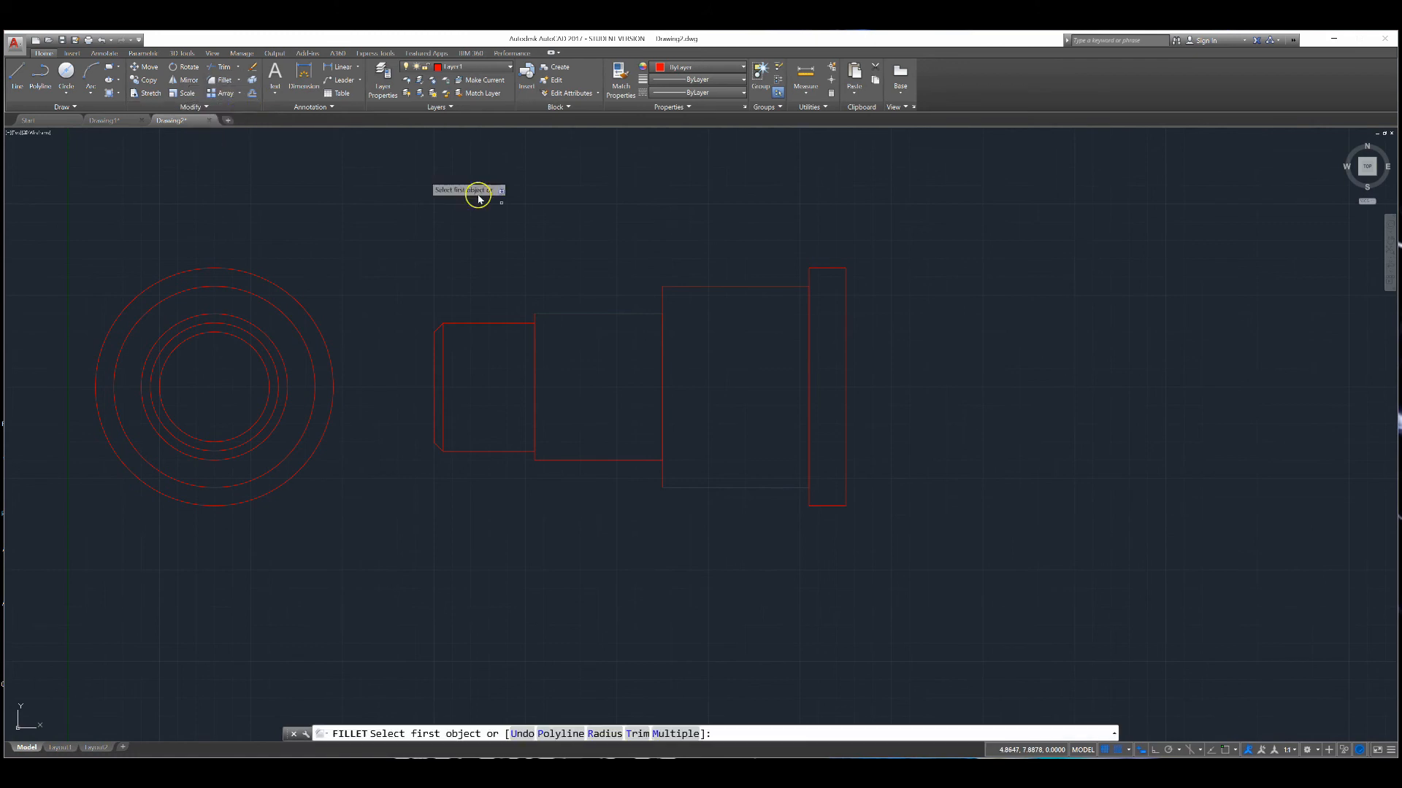
right_click(656, 245)
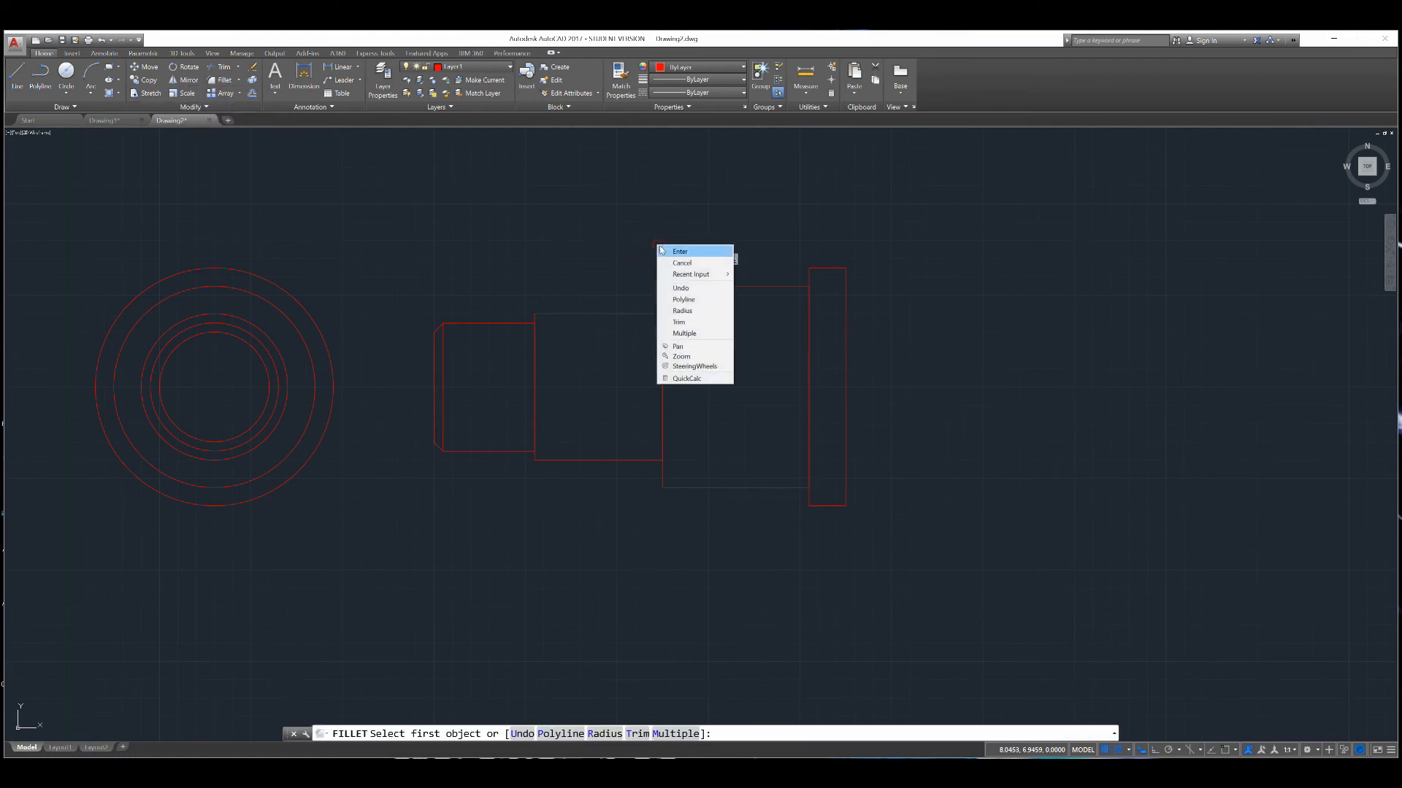
click(683, 311)
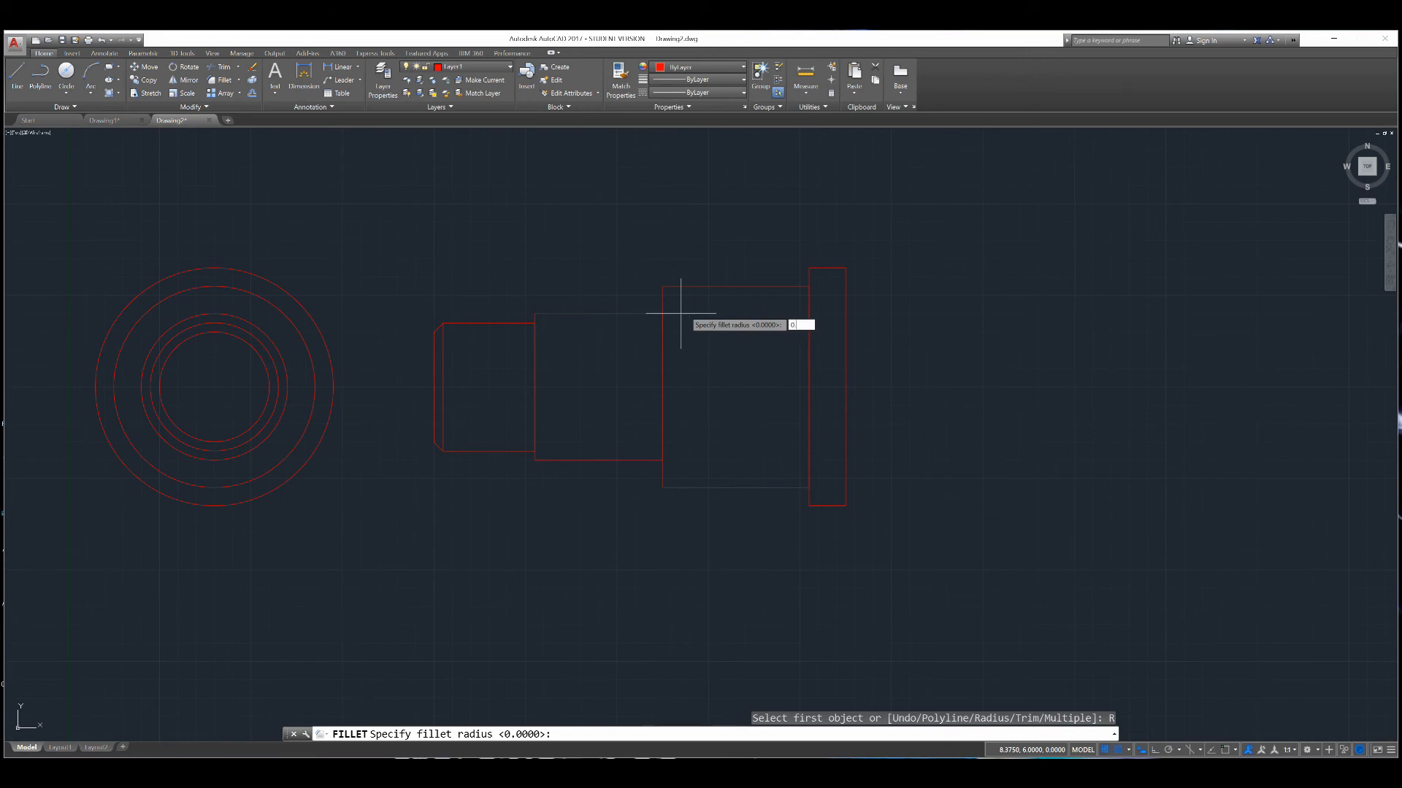
text(0.125)
key(Return)
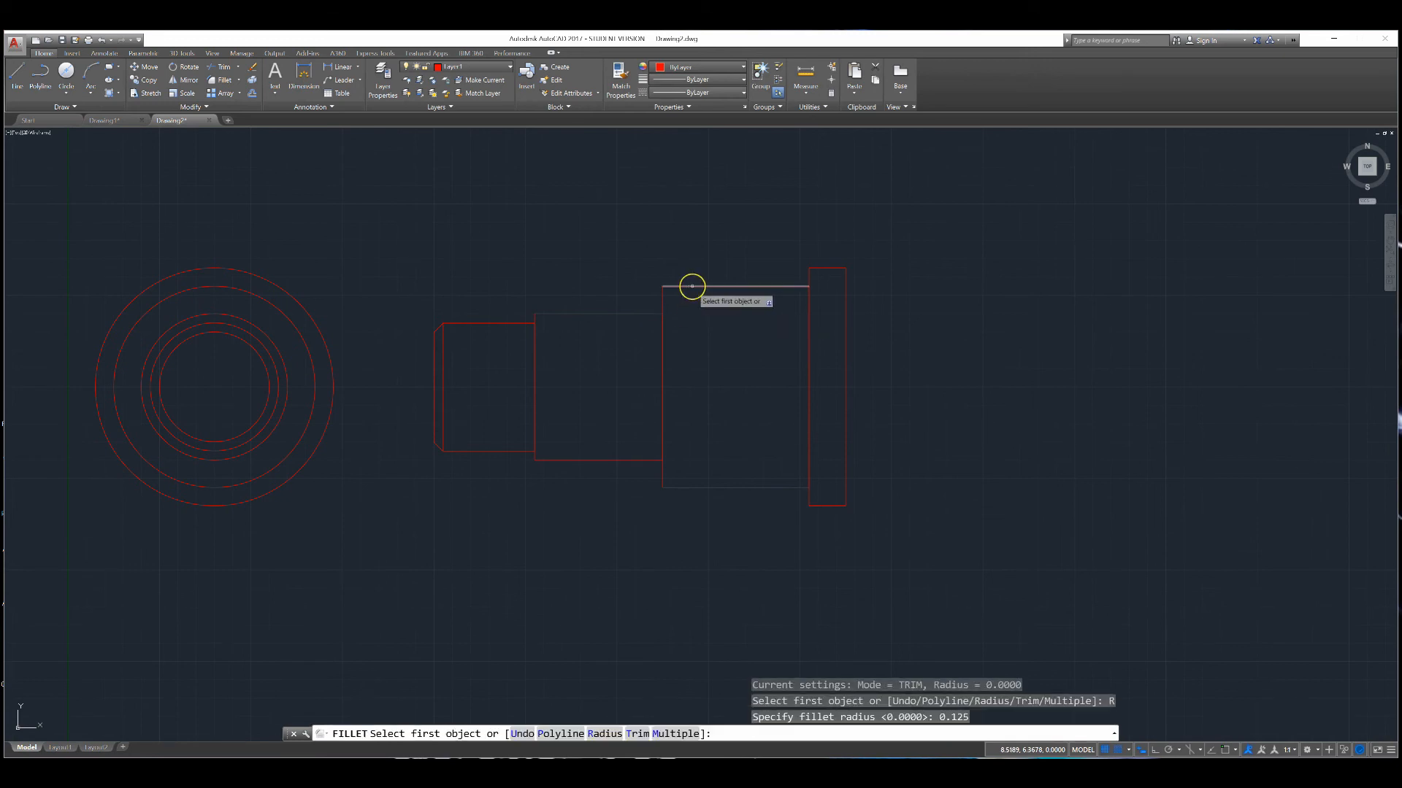
right_click(862, 253)
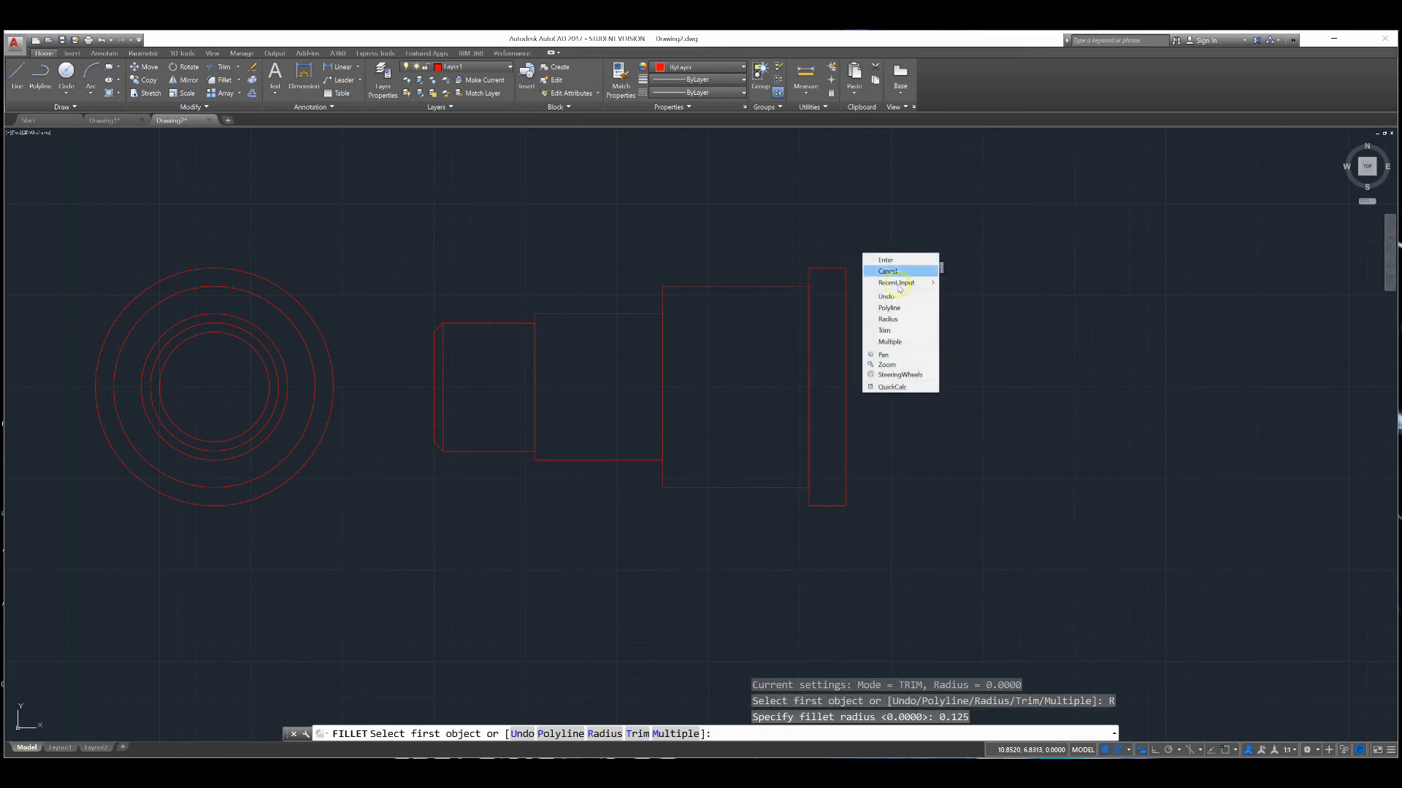
click(908, 342)
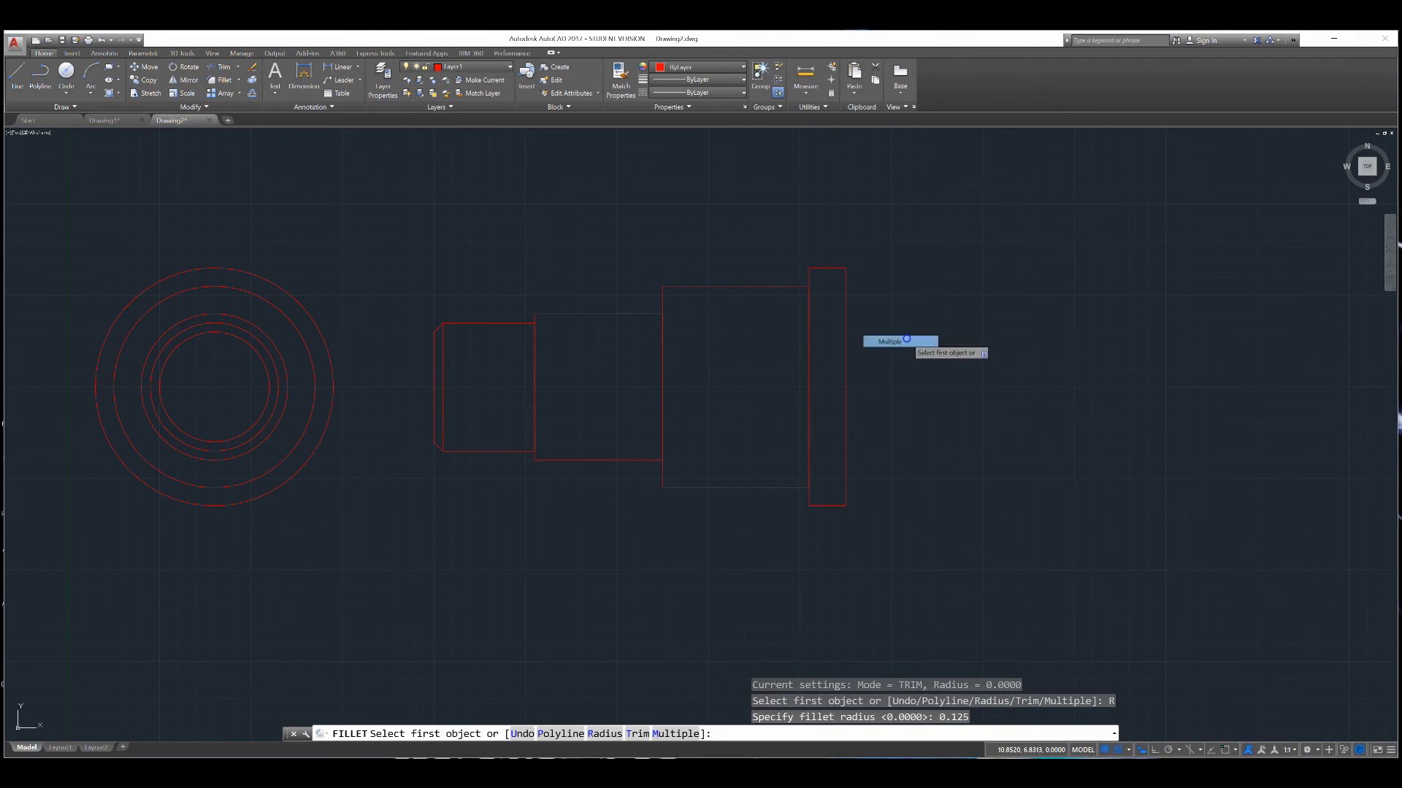
click(839, 268)
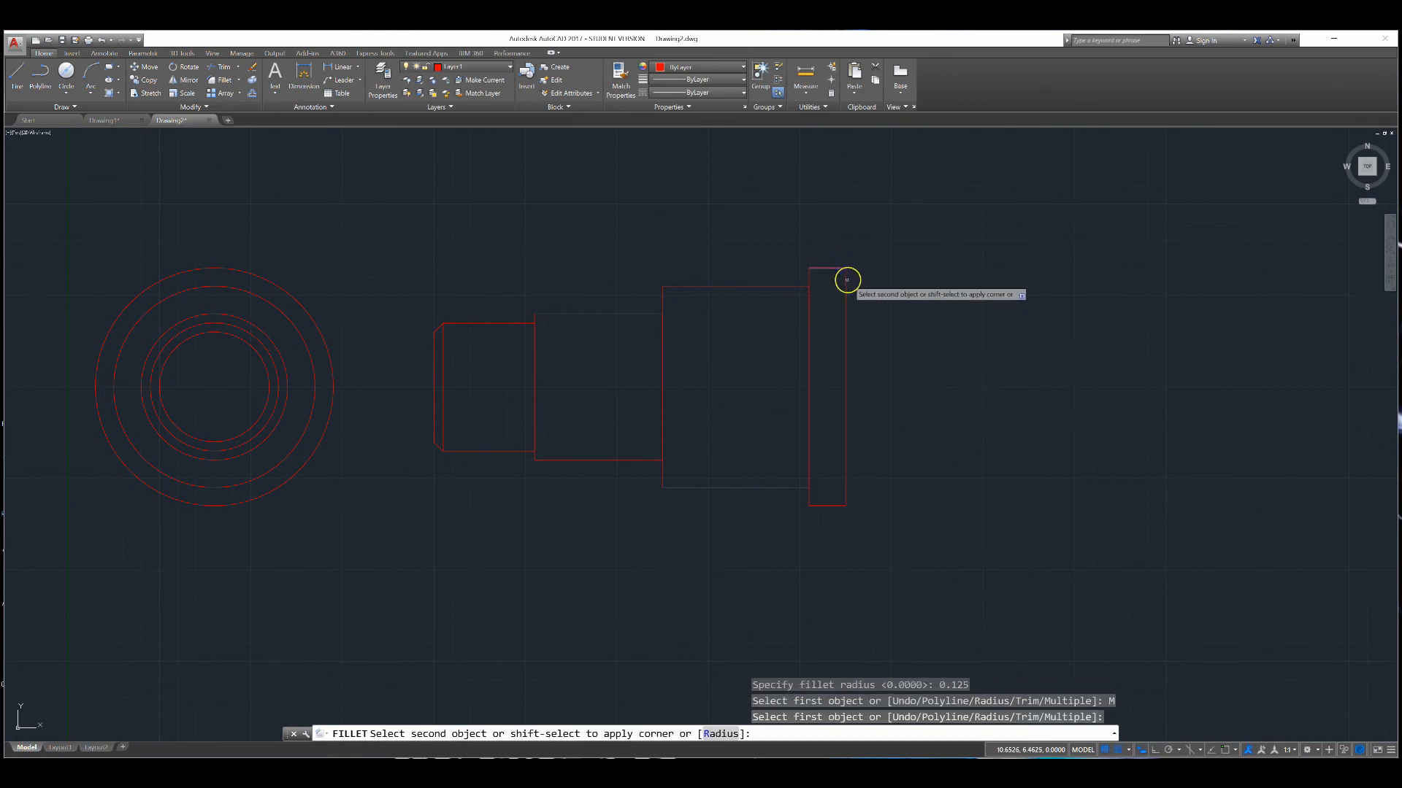
click(845, 289)
click(845, 497)
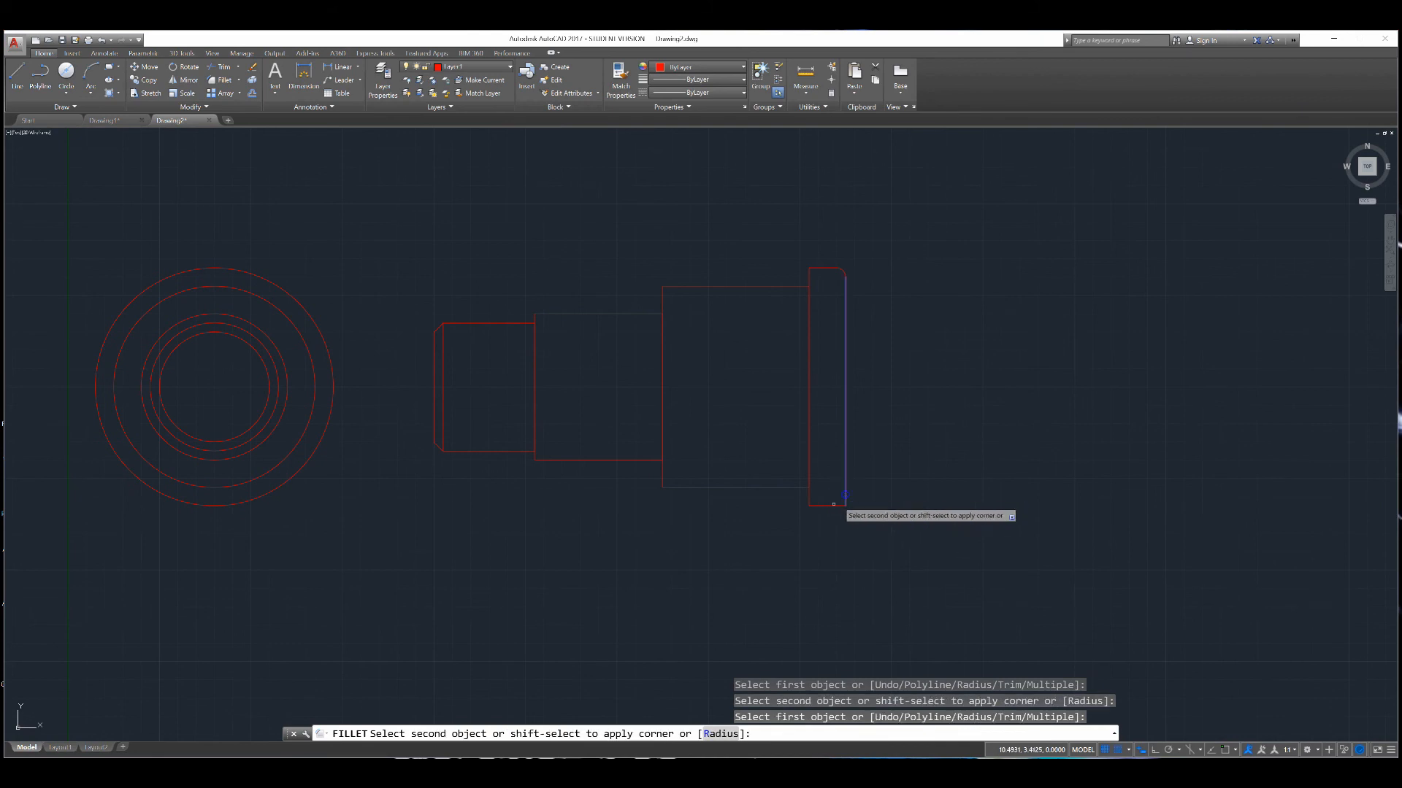
click(833, 505)
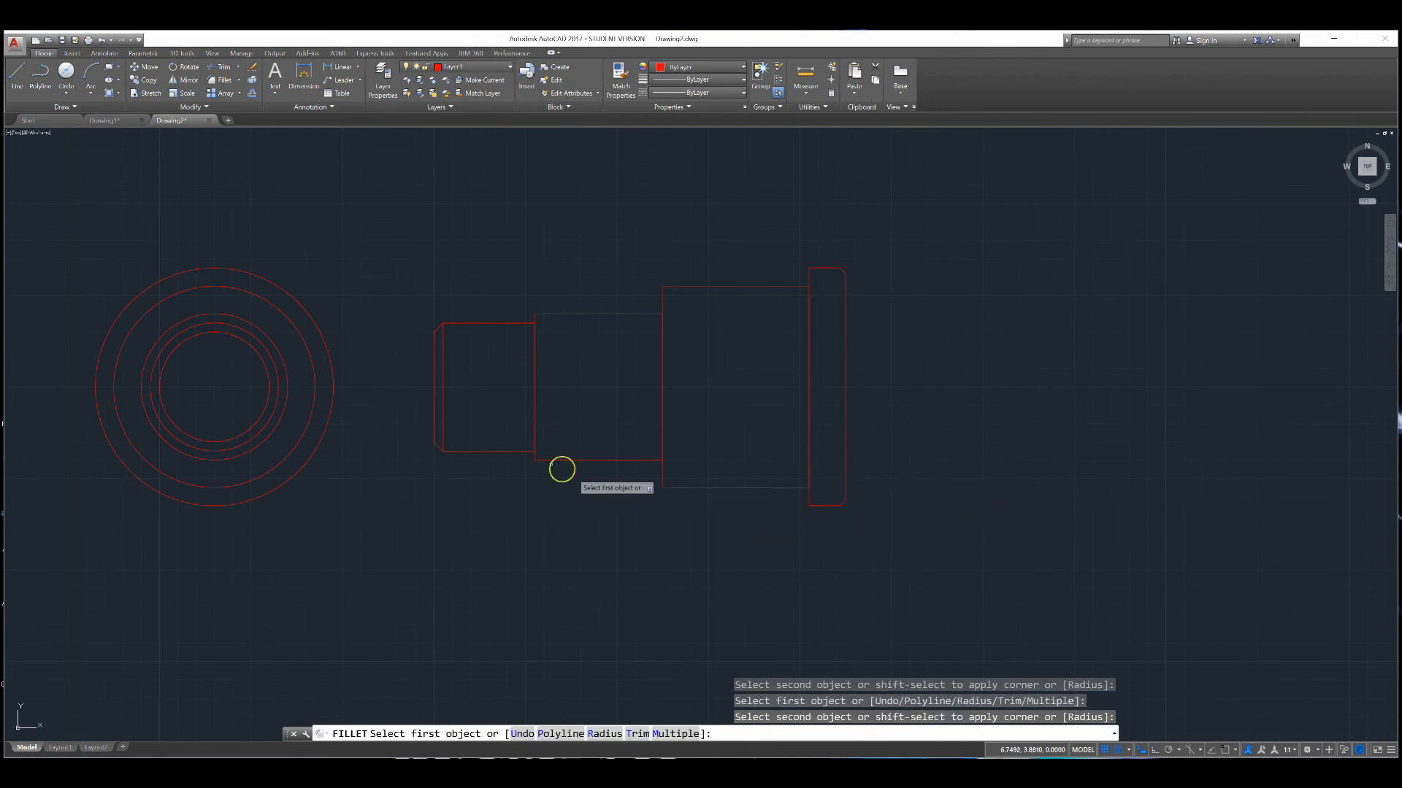
Make Layer3 current and draw a horizontal centerline from the midpoint of the side view's left edge to just past its right edge
mouse_move(534, 461)
middle_down()
mouse_move(682, 466)
mouse_move(691, 480)
middle_up()
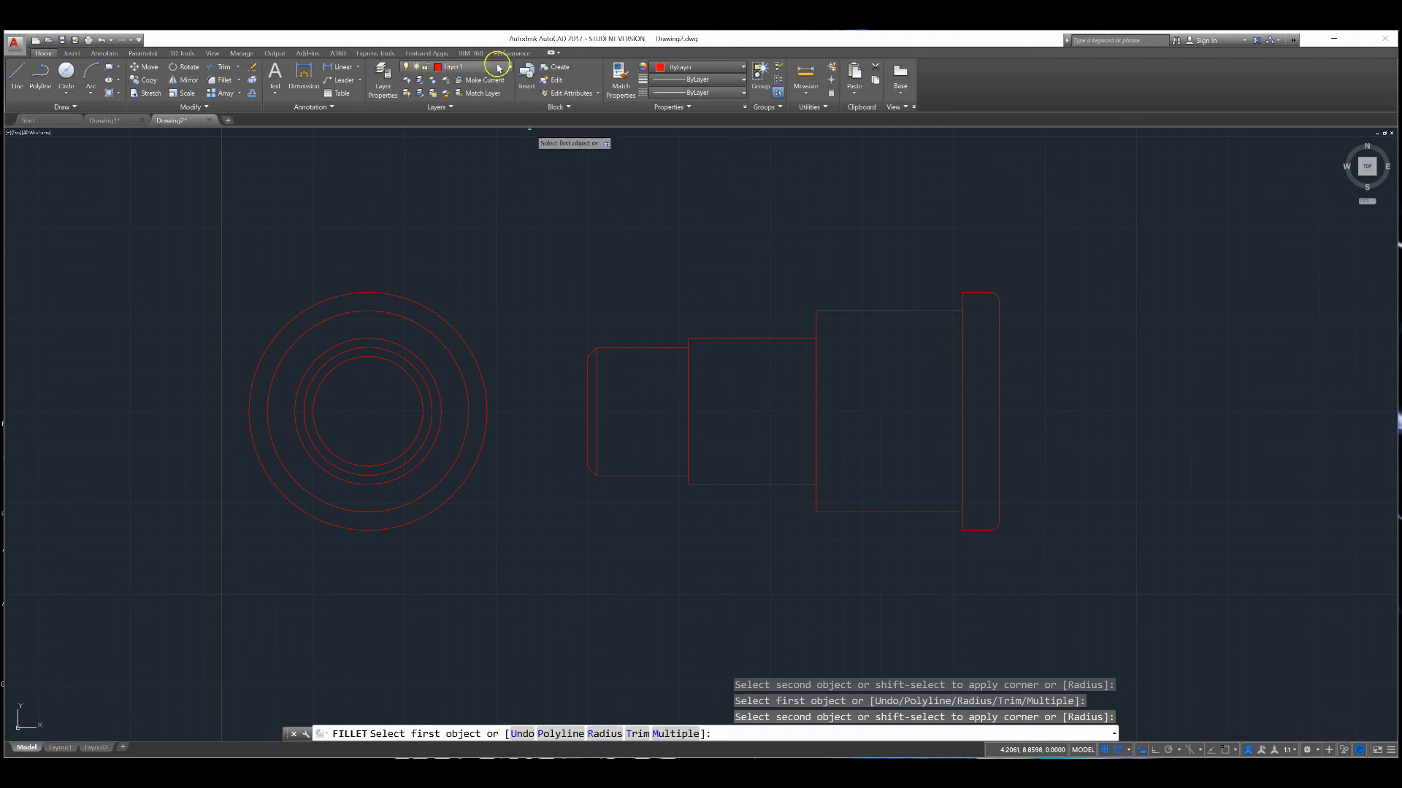
click(498, 68)
click(460, 119)
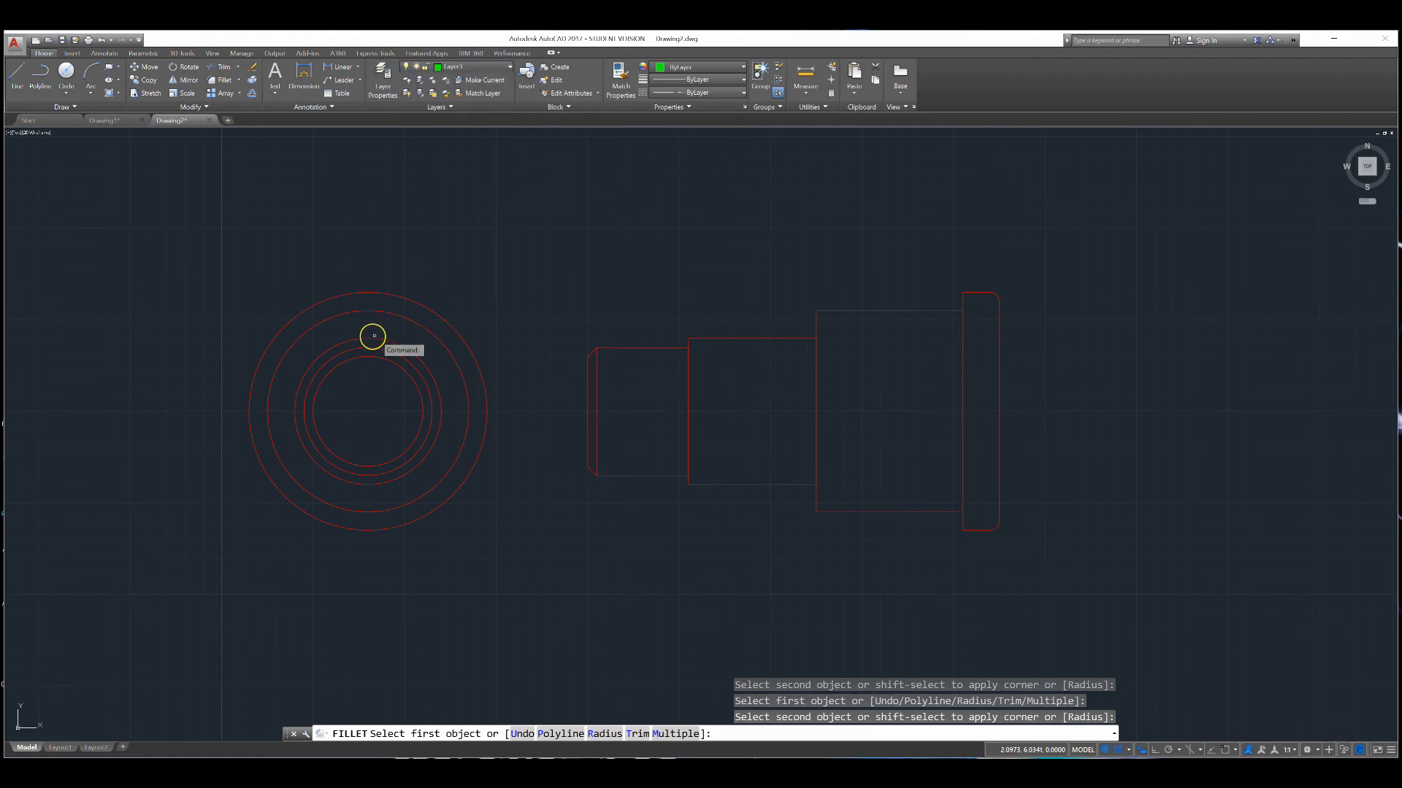
click(17, 73)
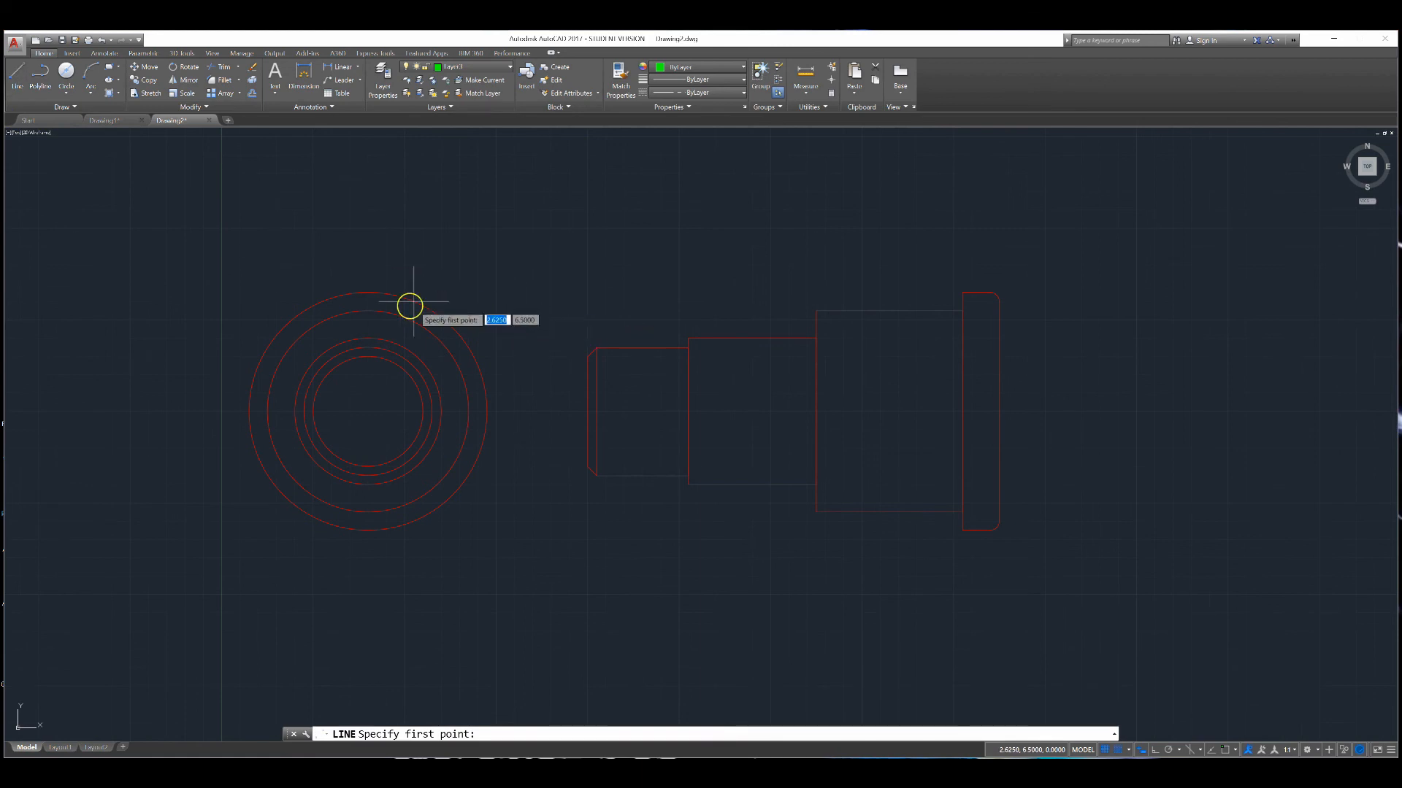
click(587, 411)
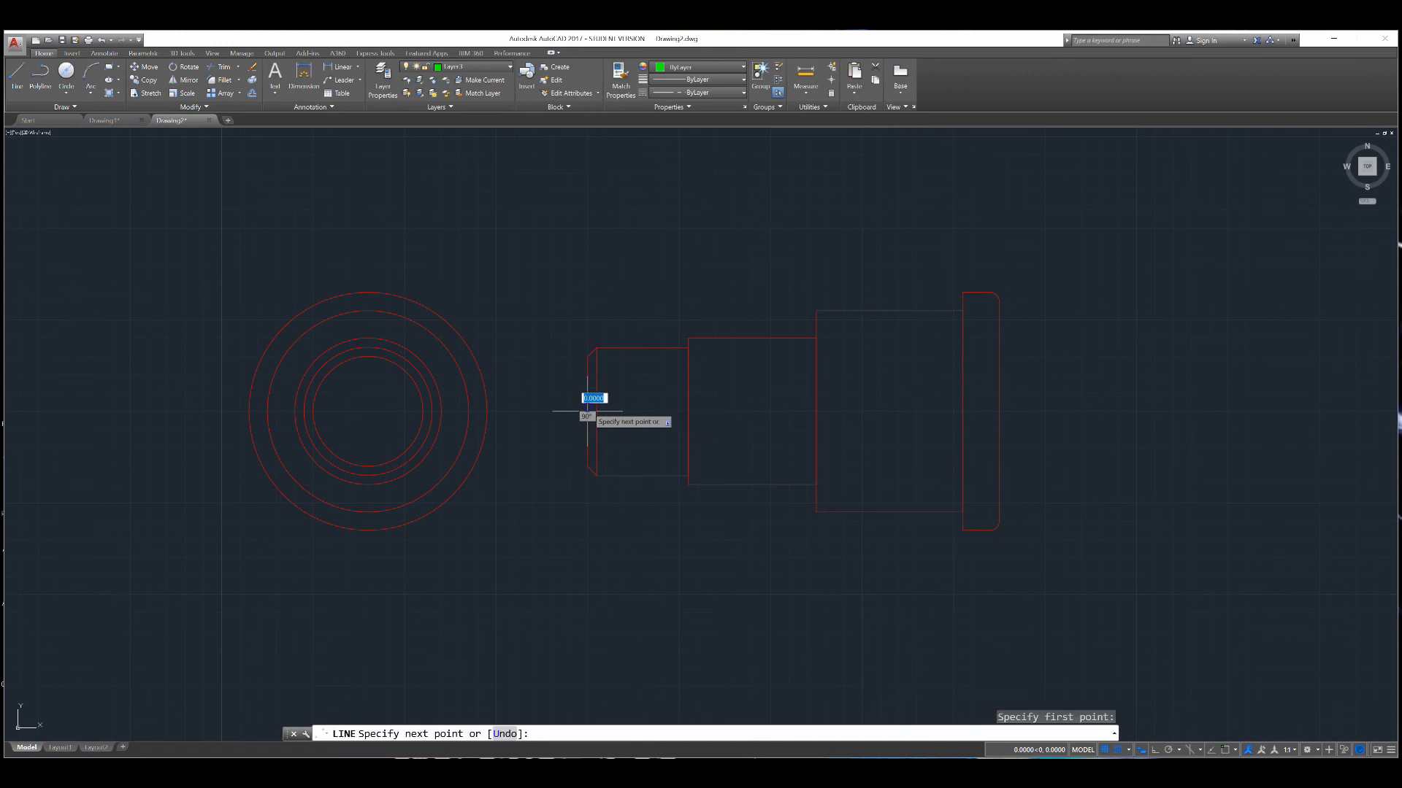
click(1028, 411)
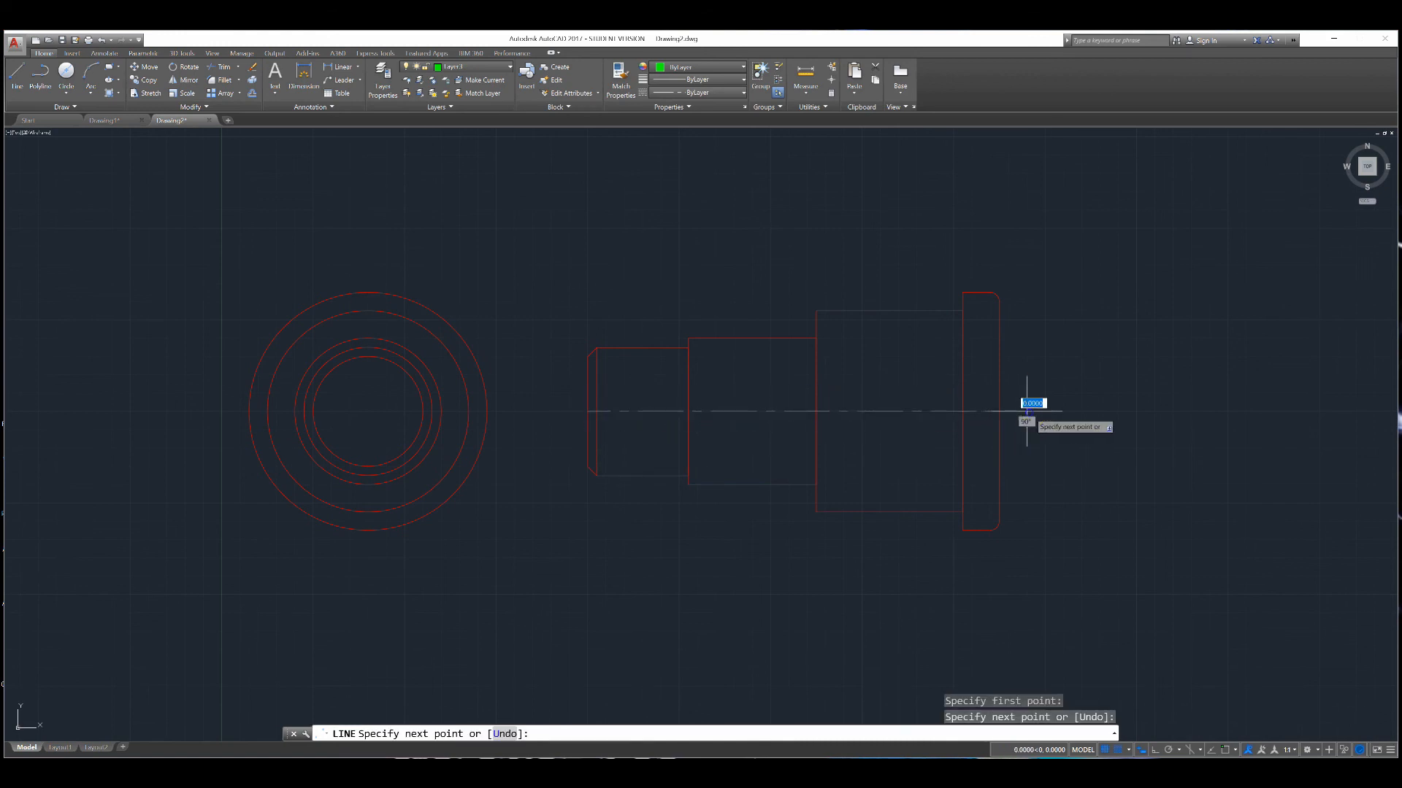
key(Escape)
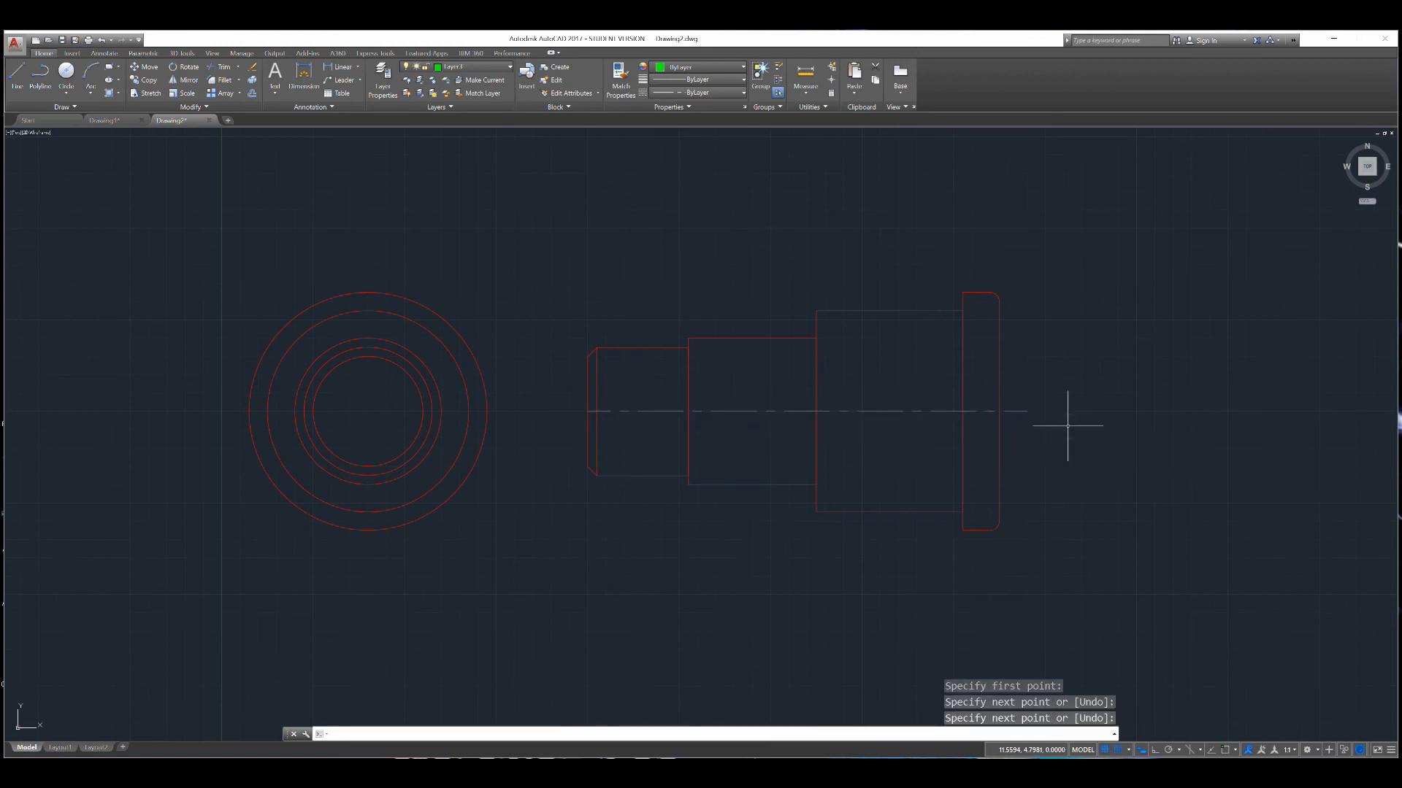
Stretch the left end of the side view's centerline horizontally to slightly beyond the chamfered left edge
click(598, 407)
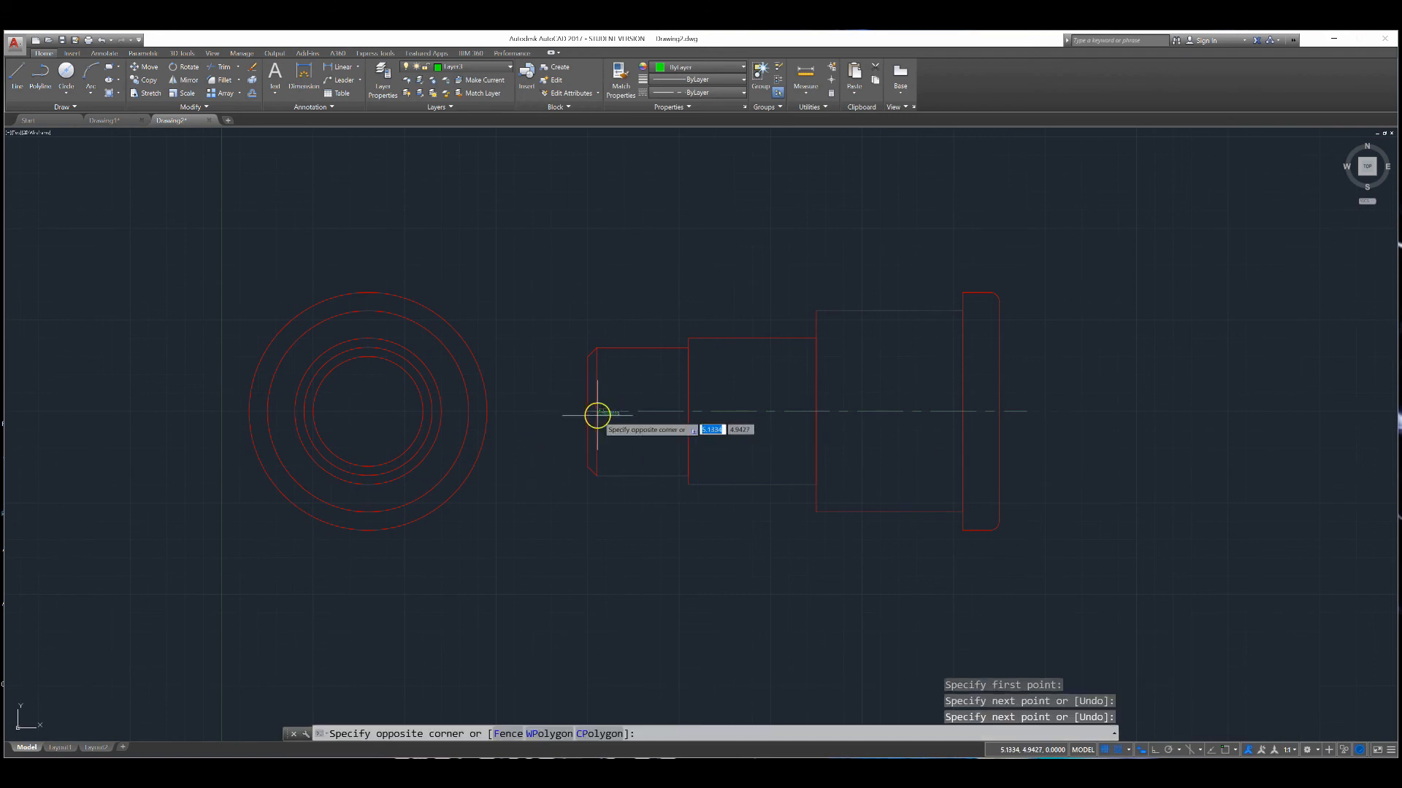
click(597, 411)
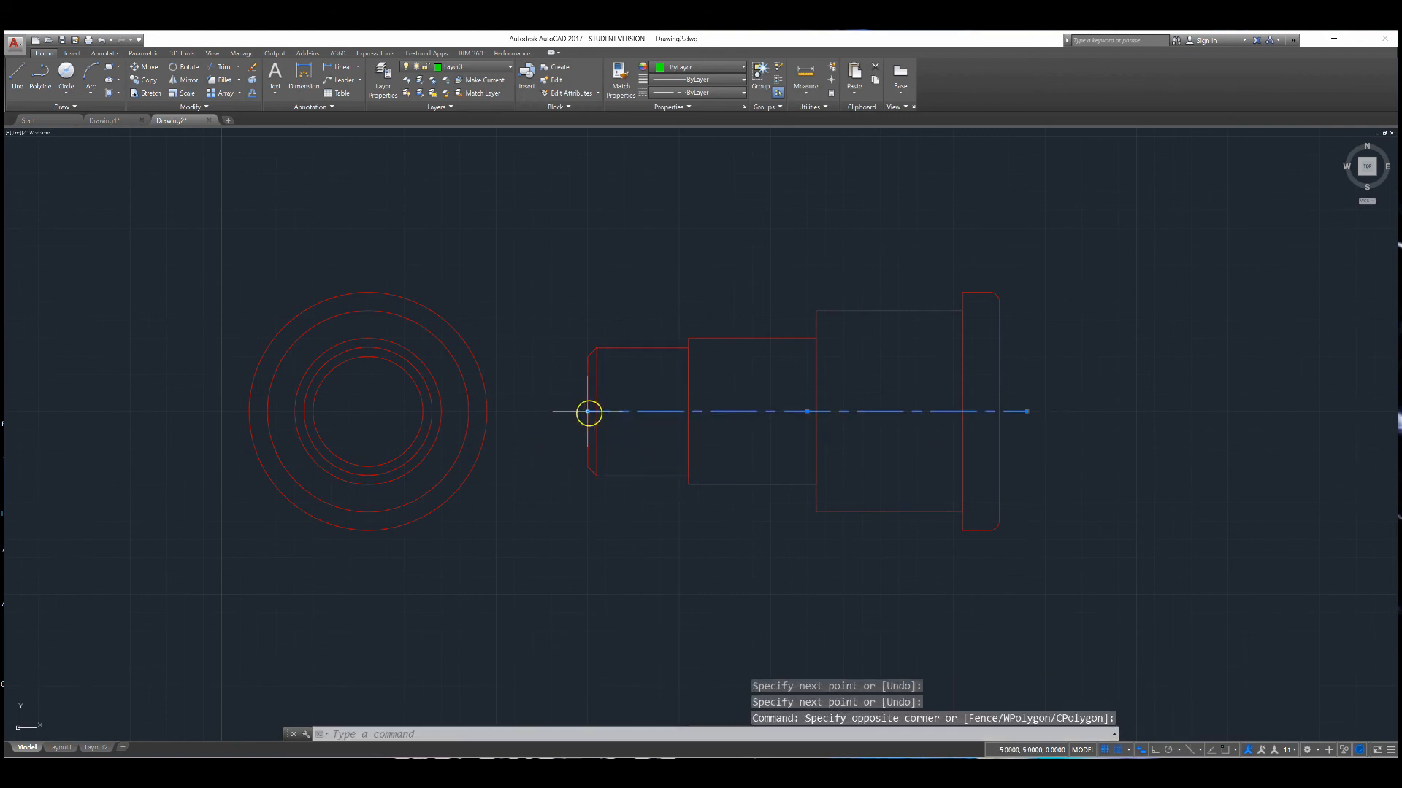
click(588, 411)
click(560, 411)
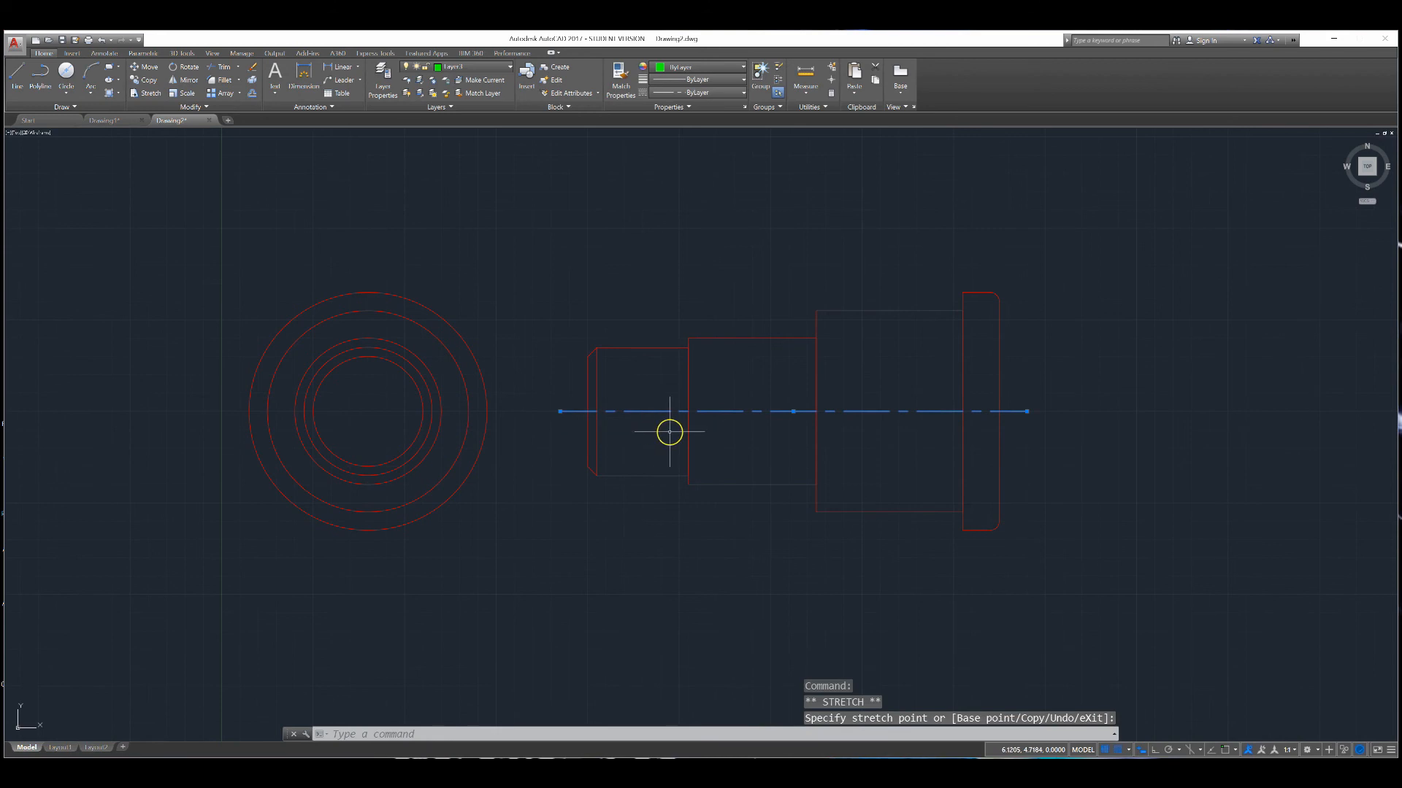
click(562, 516)
click(565, 518)
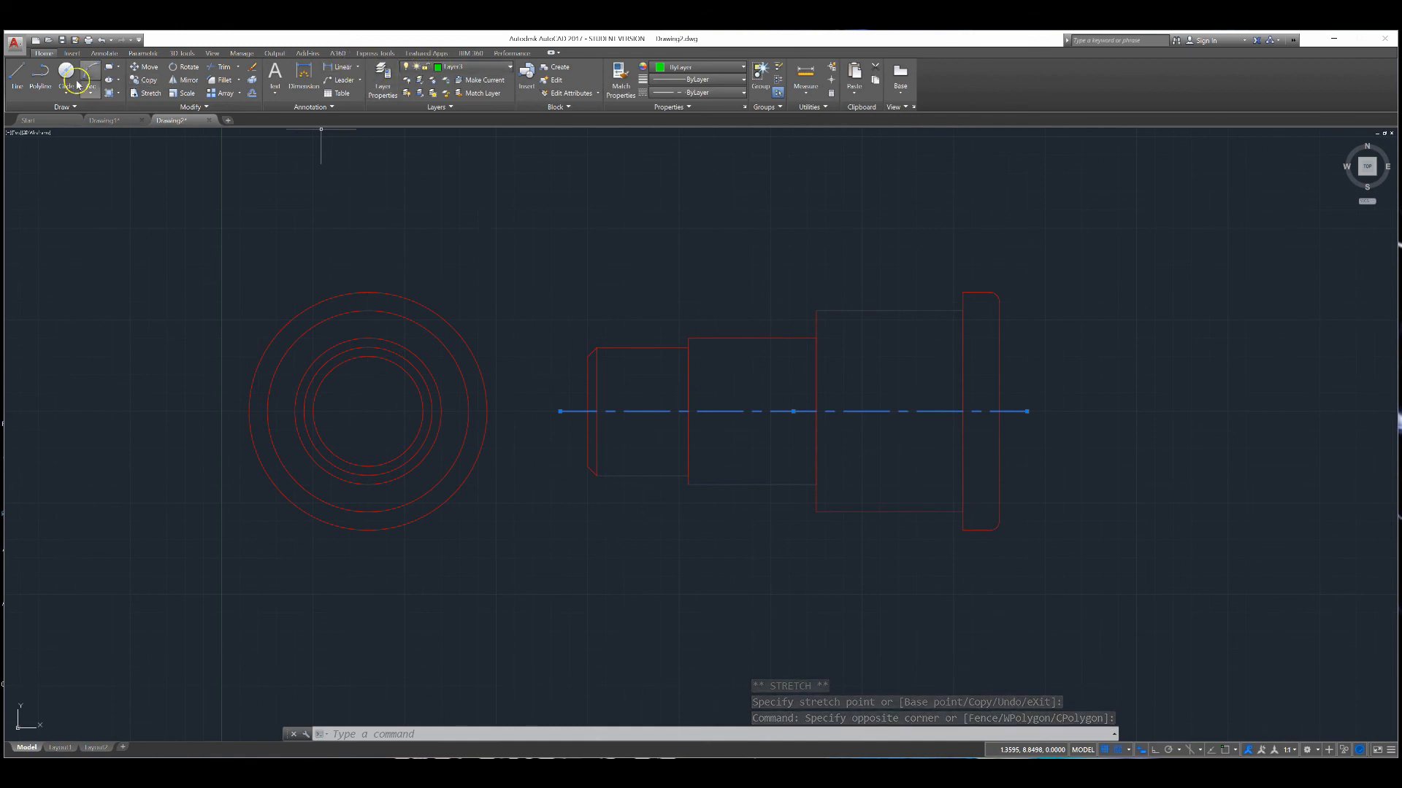
Draw a horizontal centerline through the centre of the concentric circles, extending slightly past the outer circle on both sides
click(18, 76)
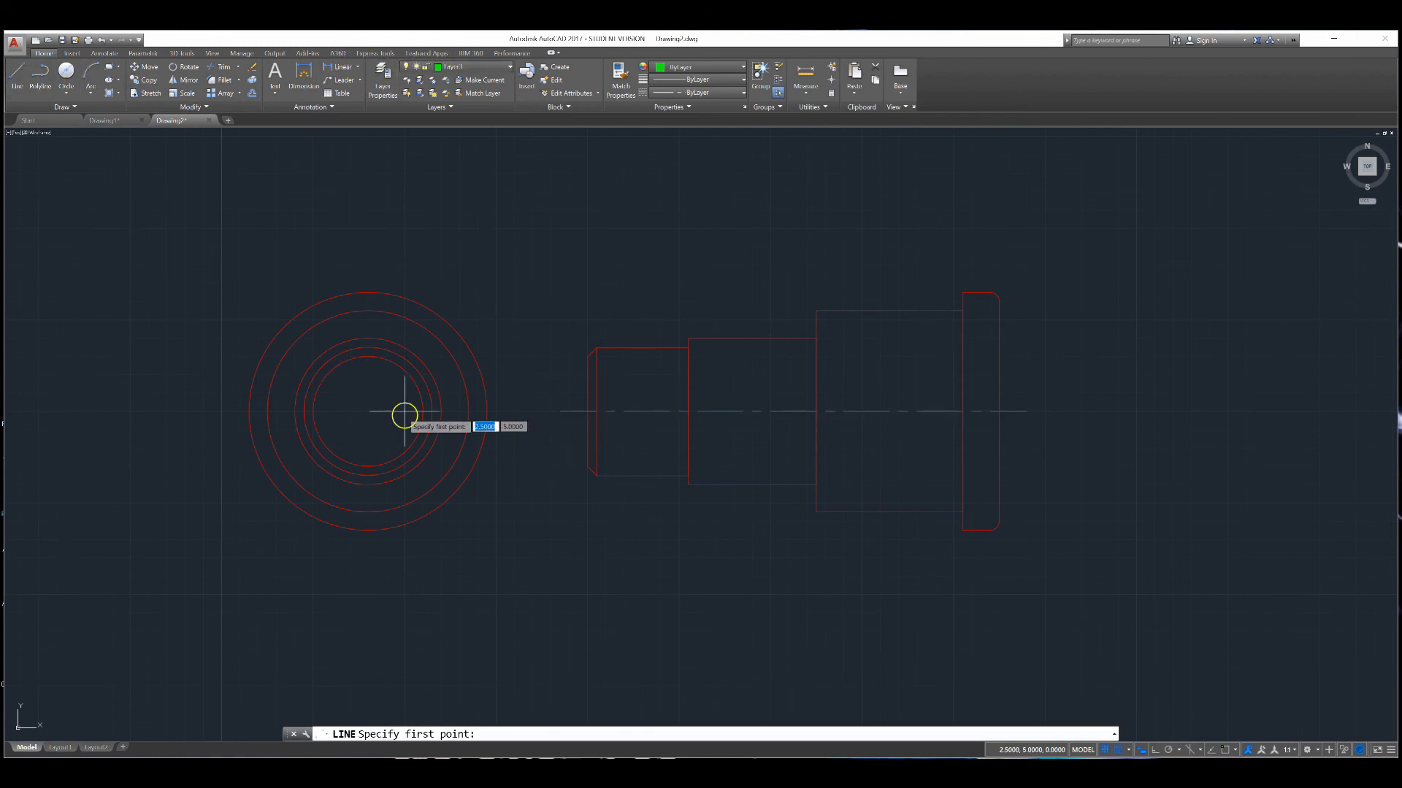
click(506, 411)
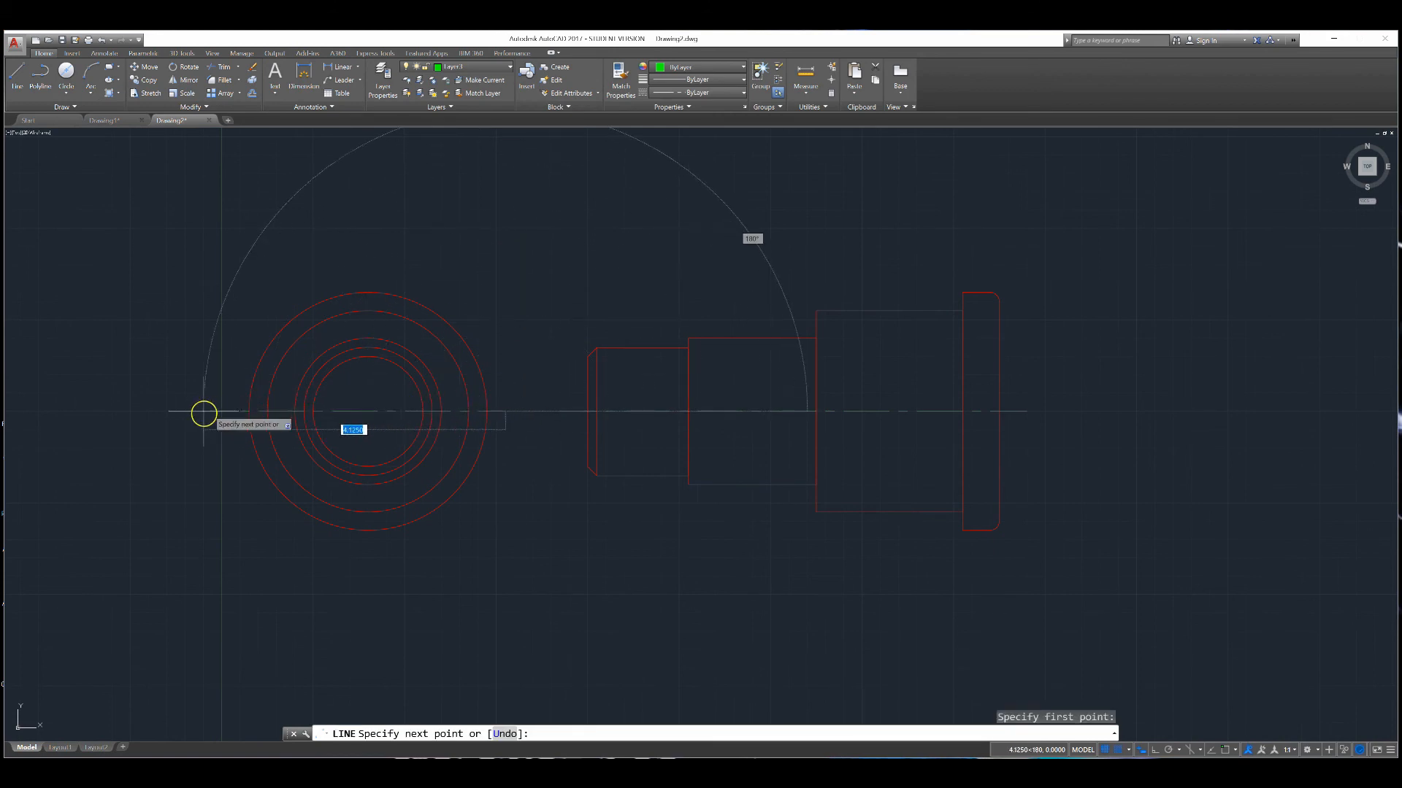
click(231, 411)
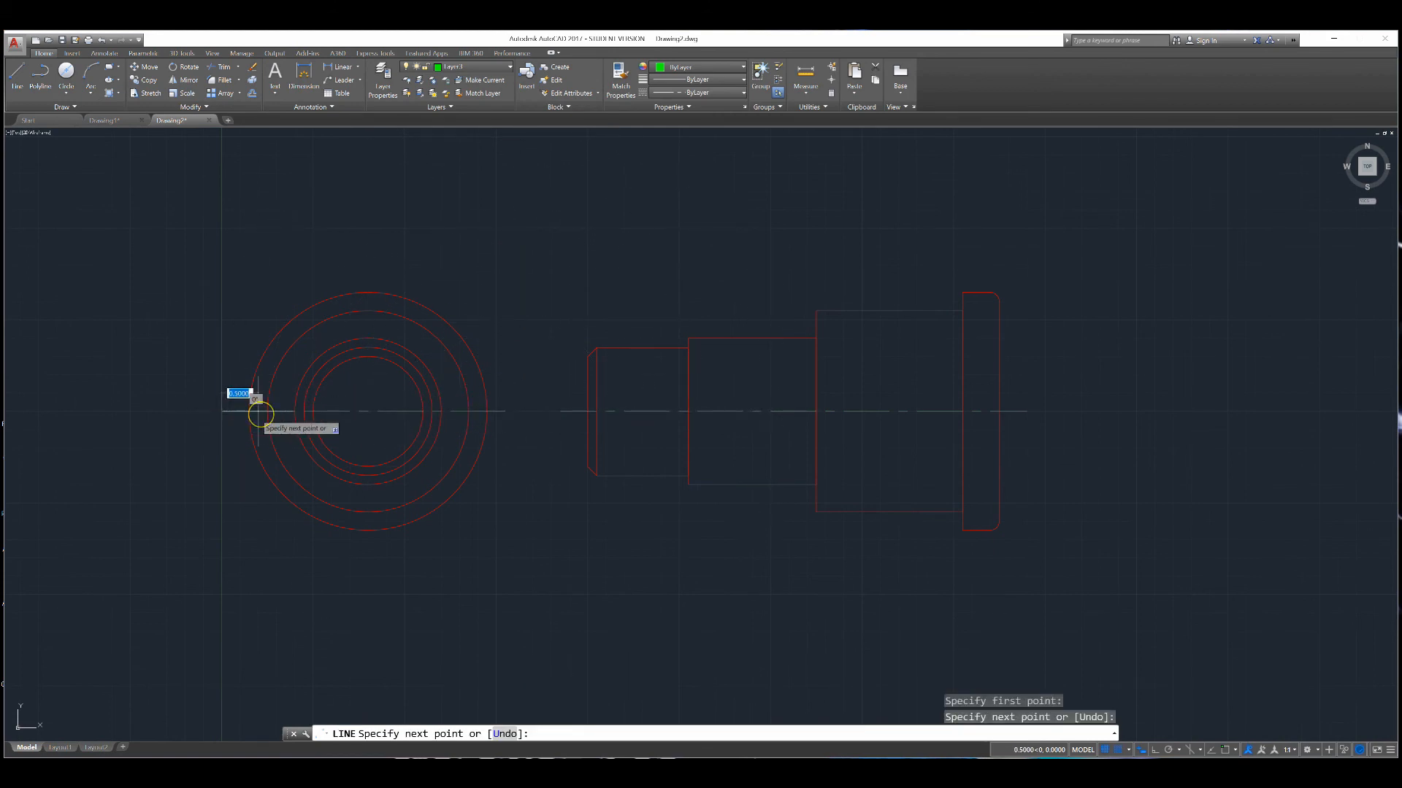
key(Return)
Draw a vertical centerline segment from the centre of the circles down to just below the outer circle
key(Return)
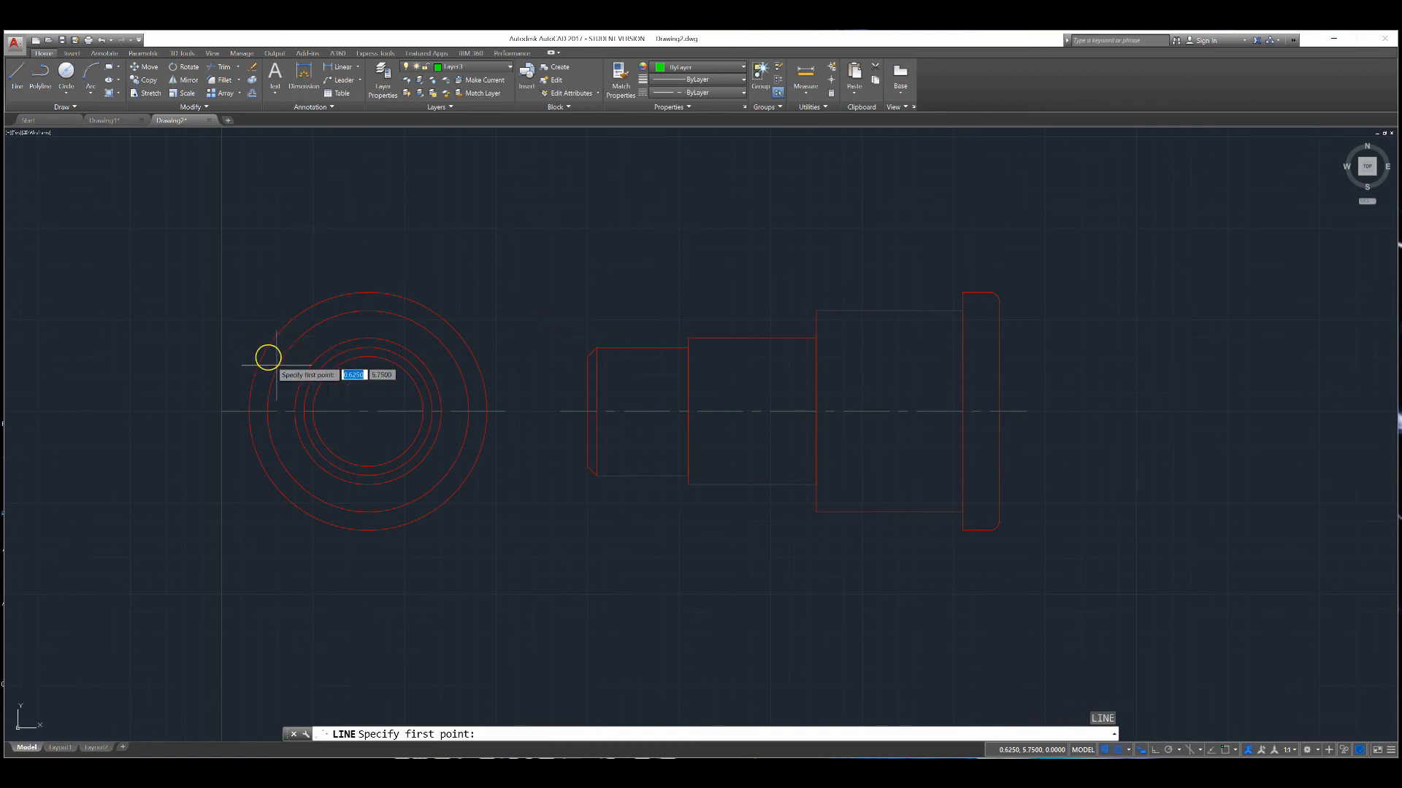
click(367, 410)
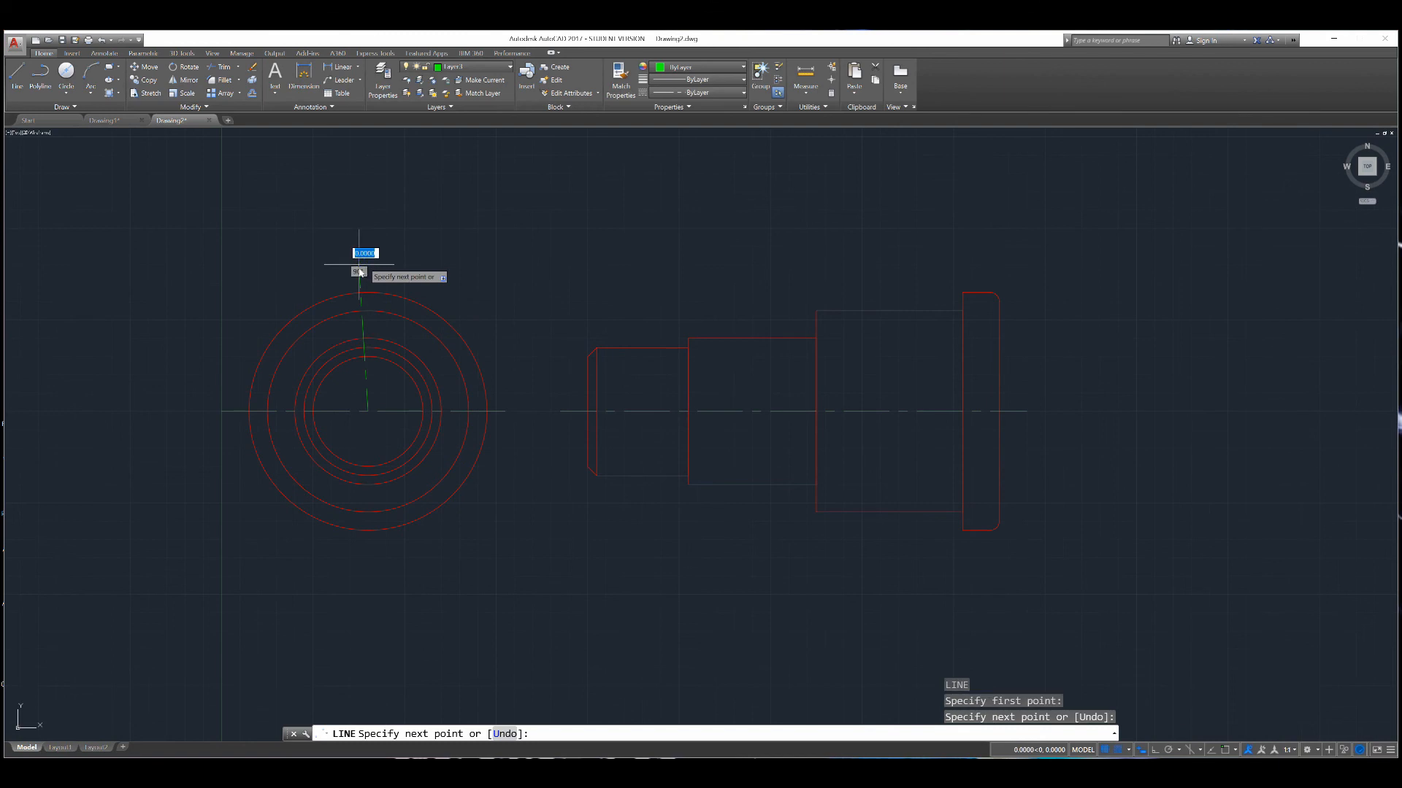
key(ctrl+z)
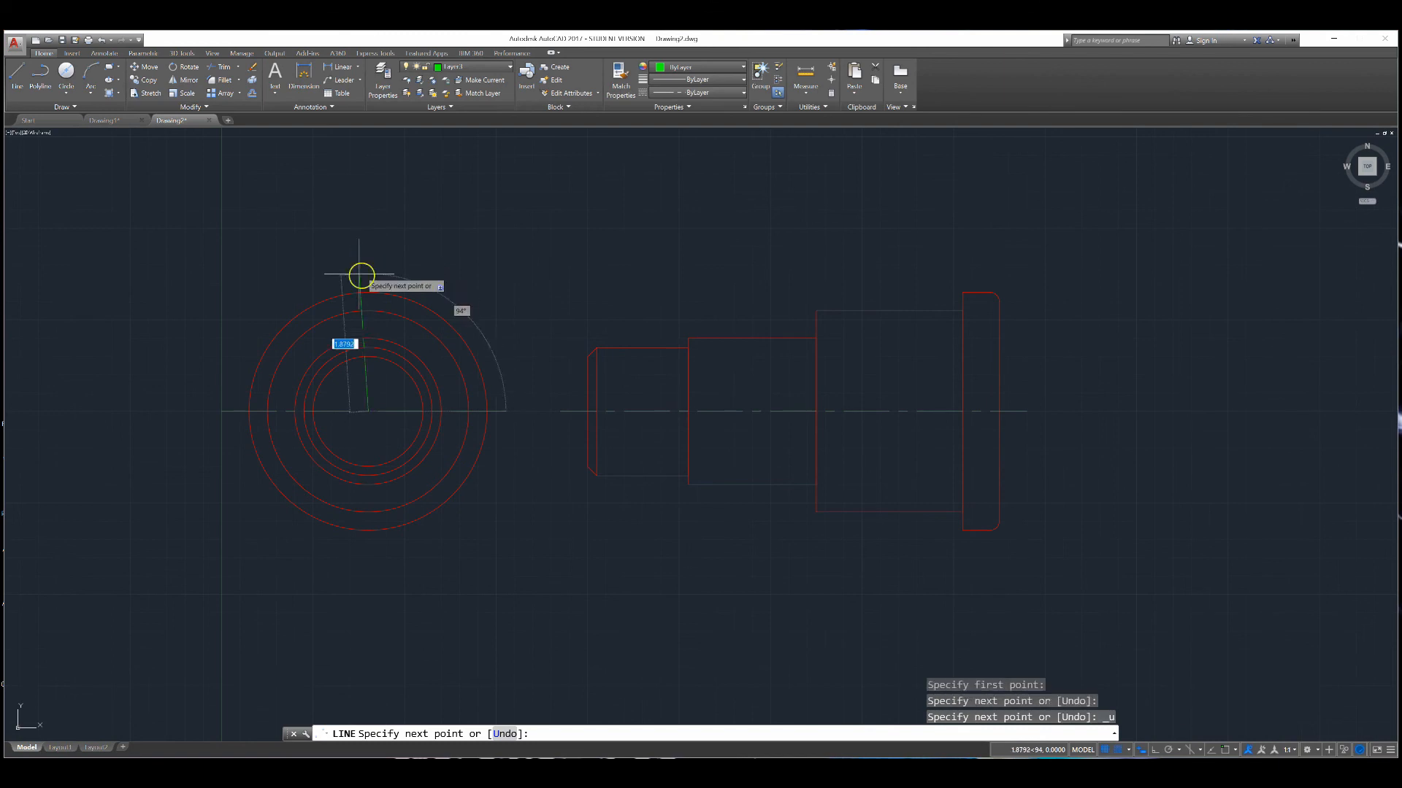
click(360, 548)
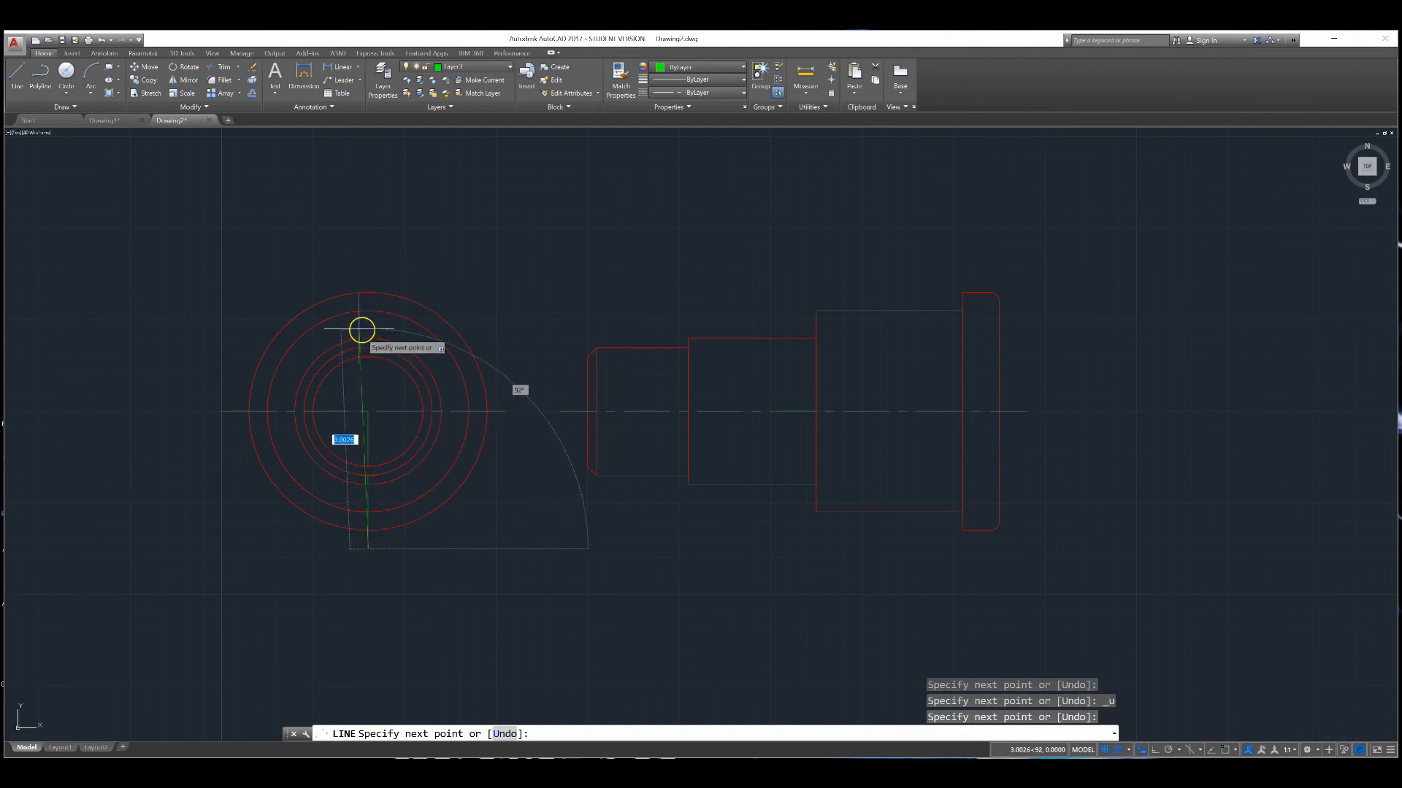
Try a 3-unit vertical line upward from the lower end of the circles' vertical centerline, and erase that line
text(3)
key(Return)
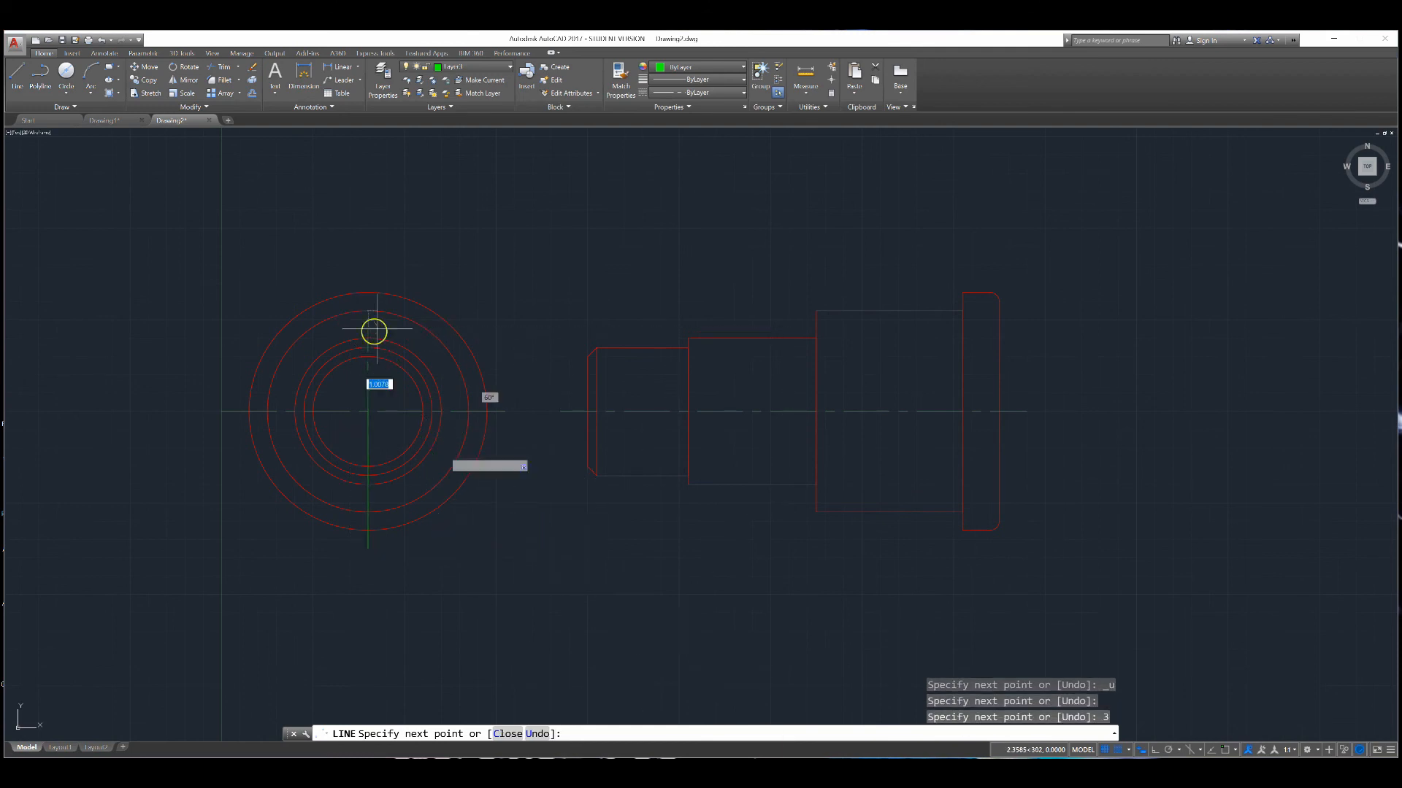
key(Return)
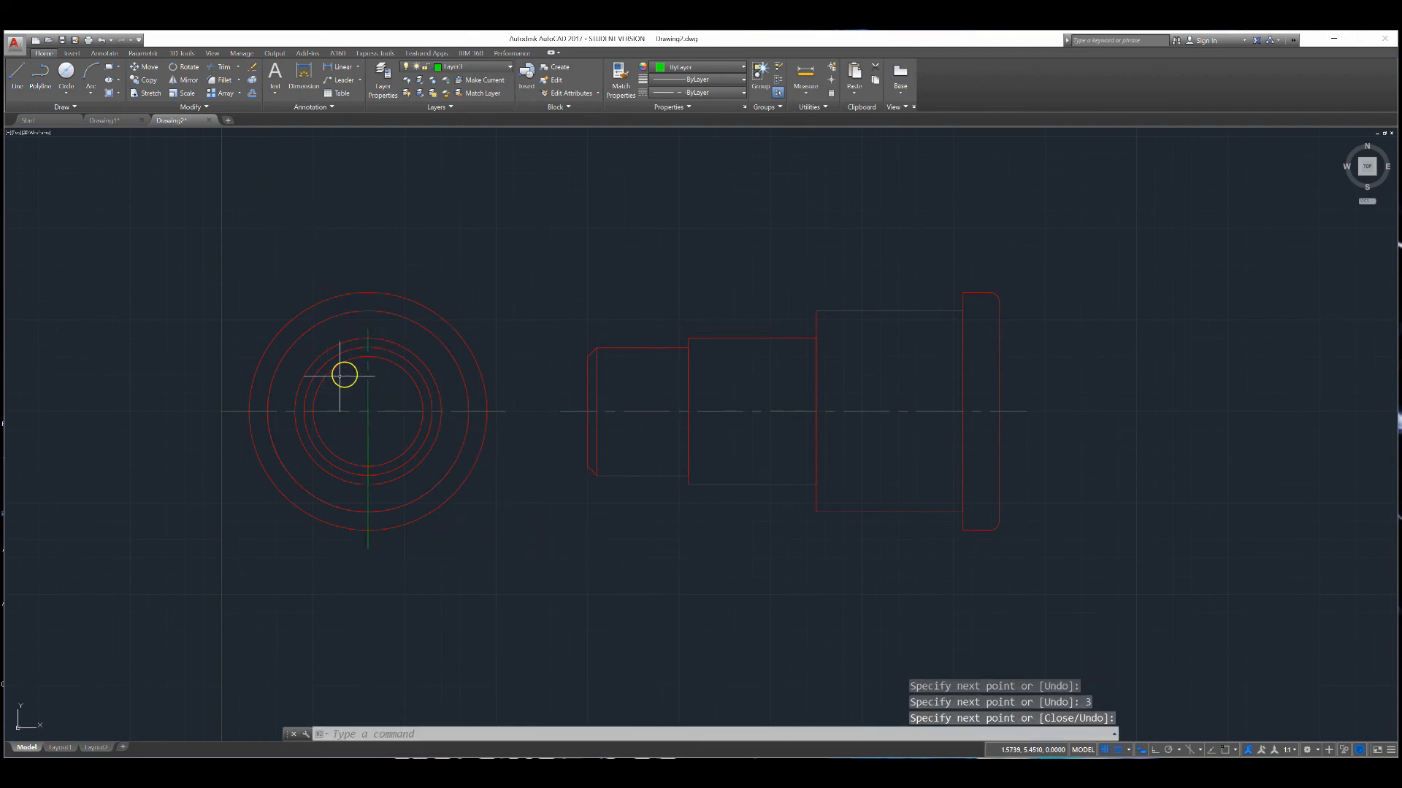
click(370, 367)
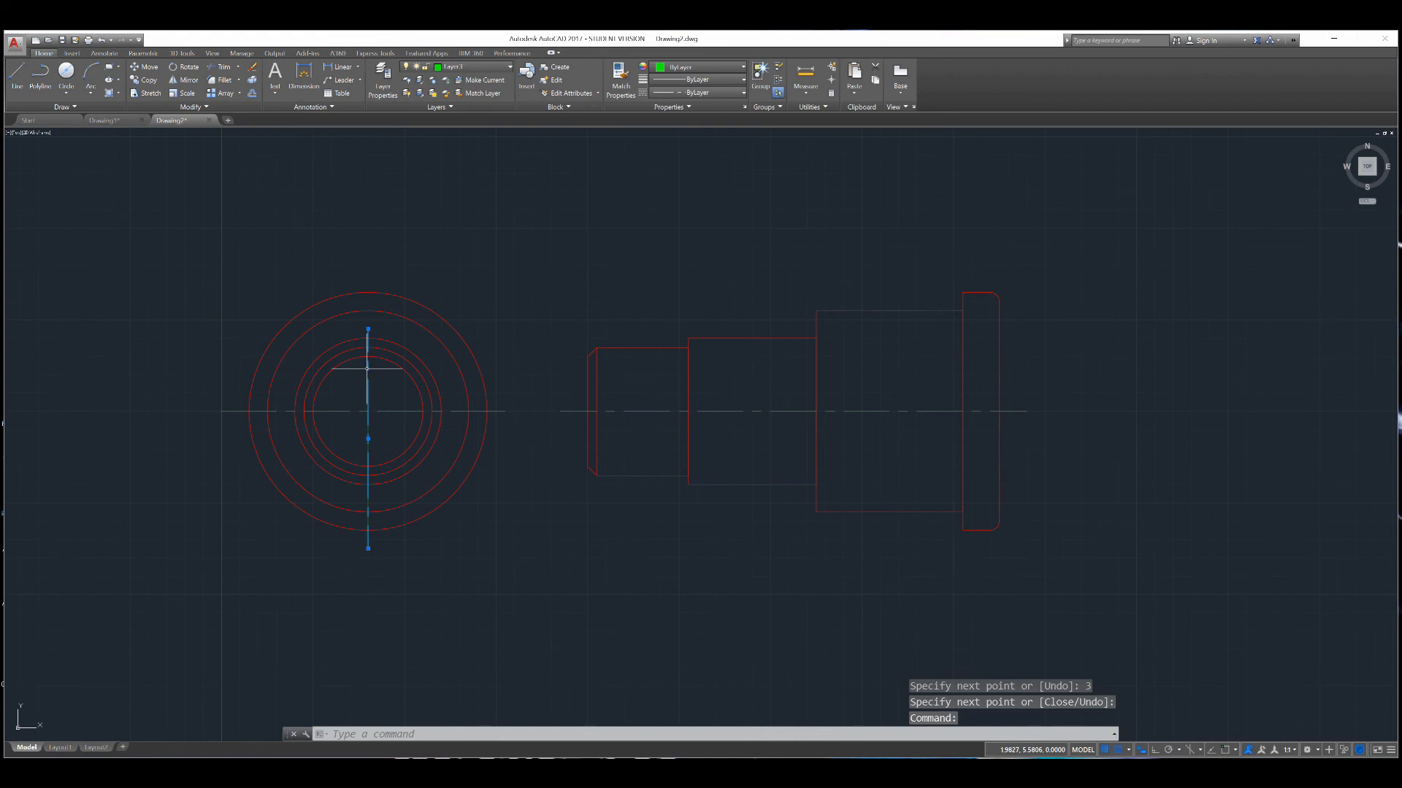
key(Delete)
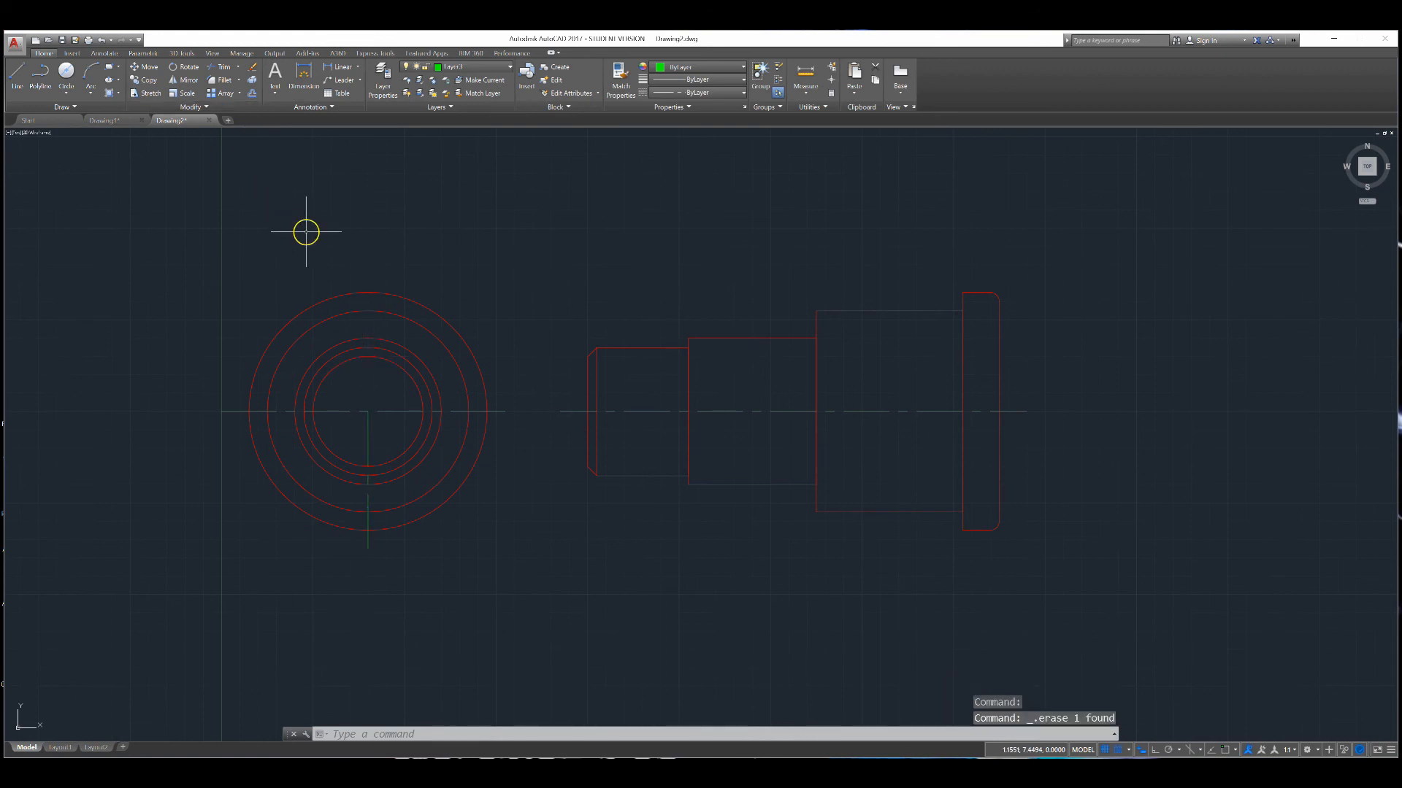
Draw a vertical centerline segment from the centre of the circles up to slightly above the outer circle
double_click(17, 73)
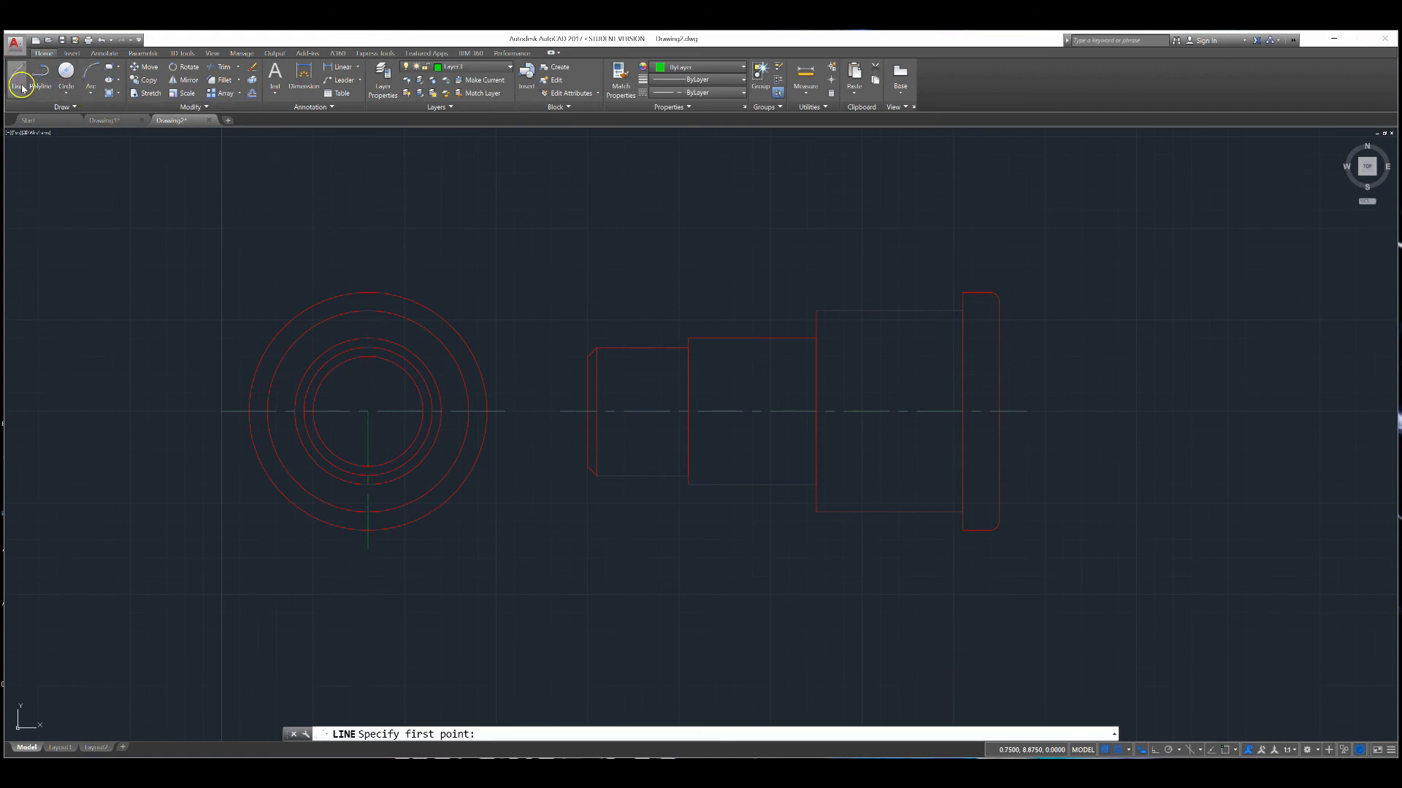
click(368, 411)
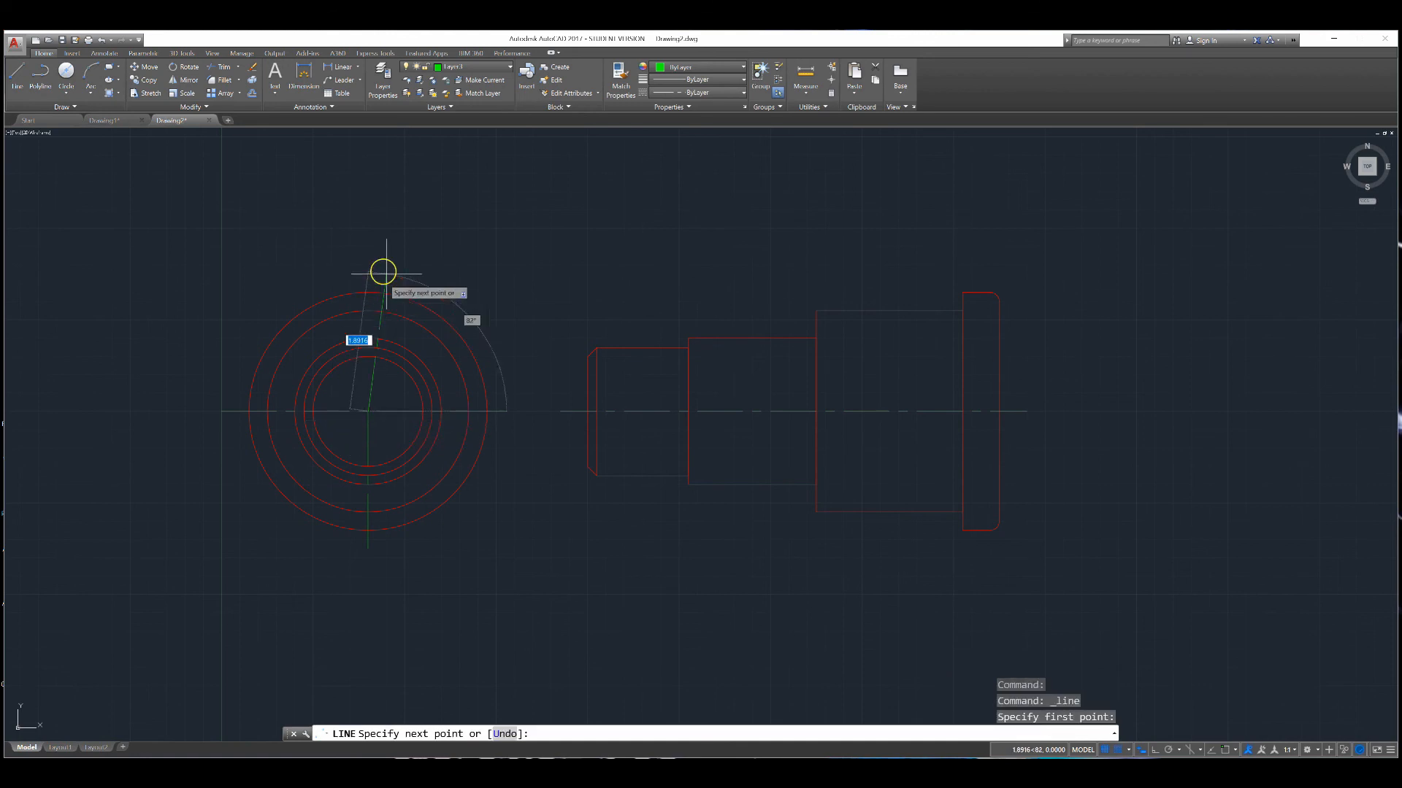
click(366, 255)
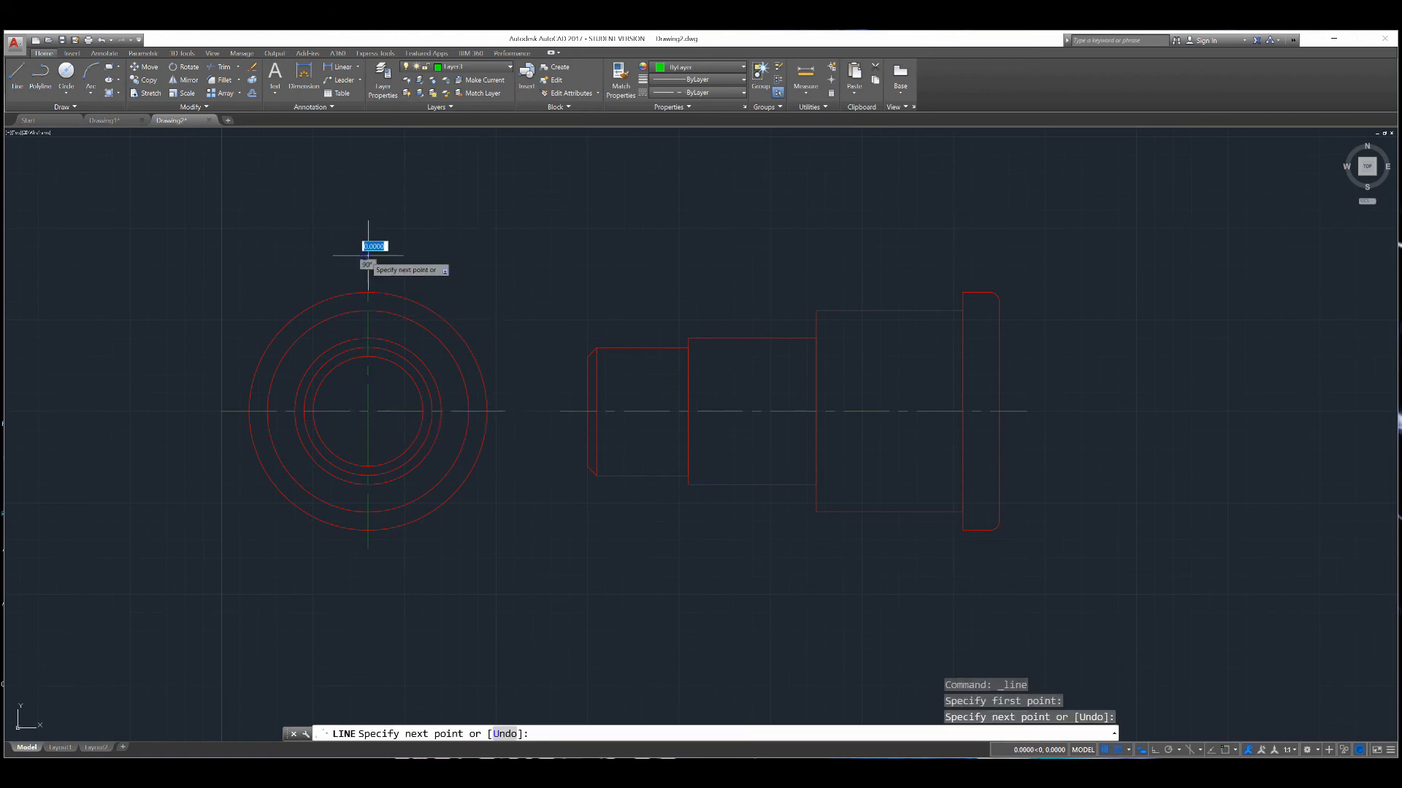
key(Return)
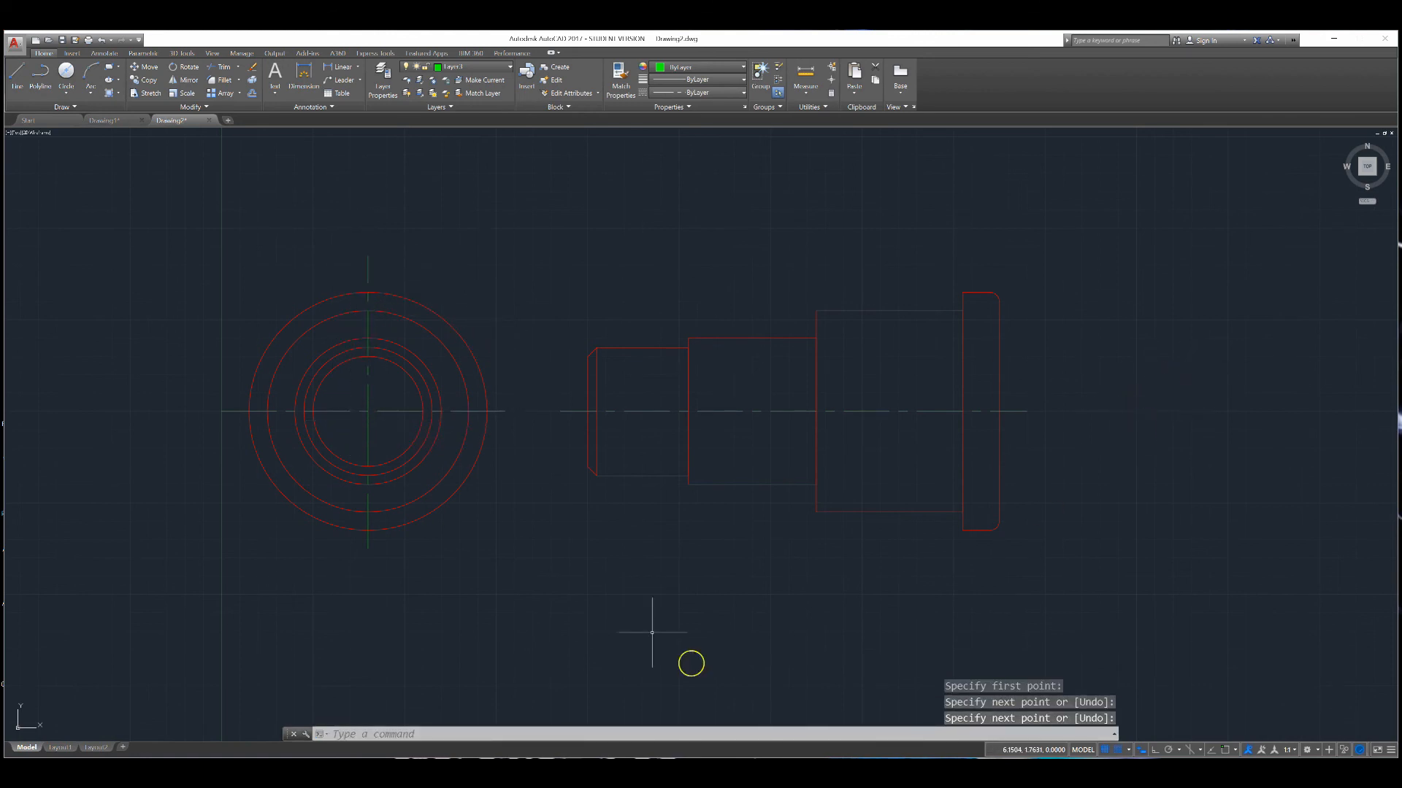